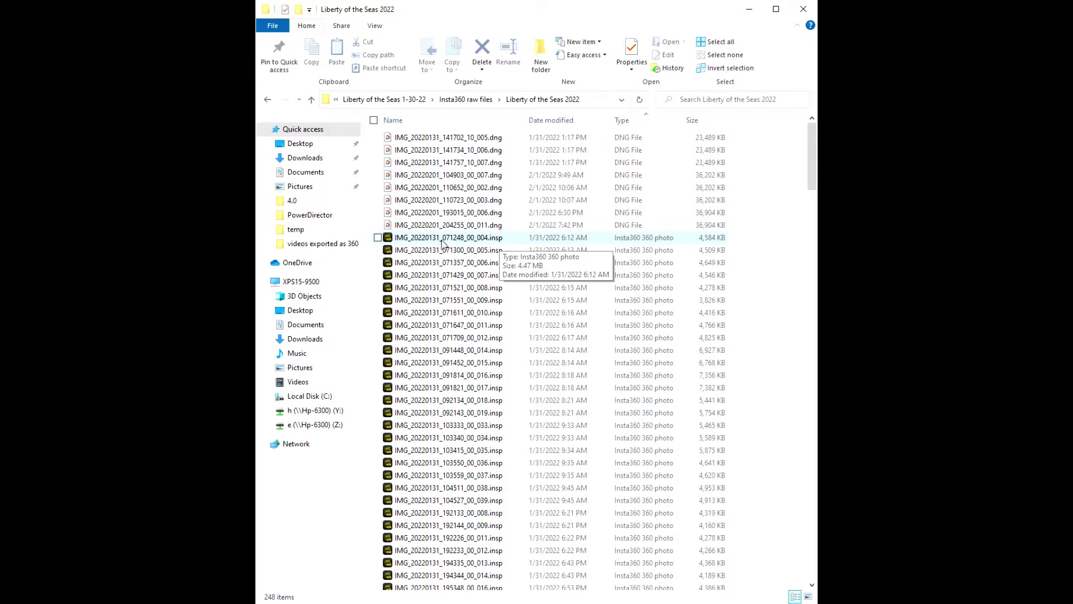
# Step: Select all .insp photos from IMG_20220131_071248_00_004.insp through IMG_20220203_091307_00_060.insp and import them into Insta360 Studio
pyautogui.click(446, 241)
pyautogui.scroll(-18, 558, 255)
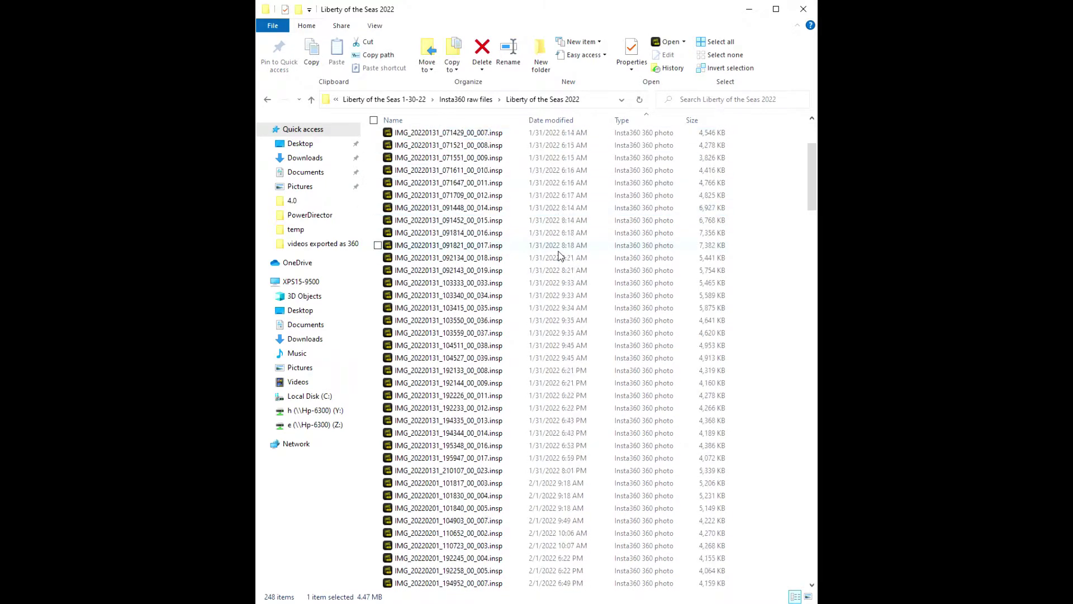
pyautogui.scroll(-5, 560, 256)
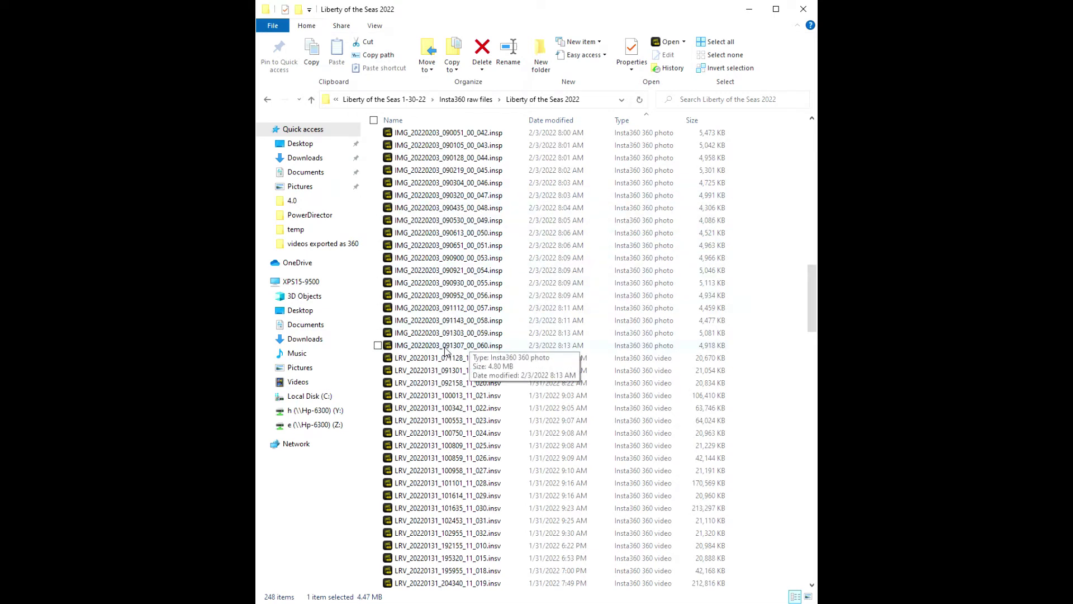
pyautogui.keyDown('shift'); pyautogui.click(445, 347); pyautogui.keyUp('shift')
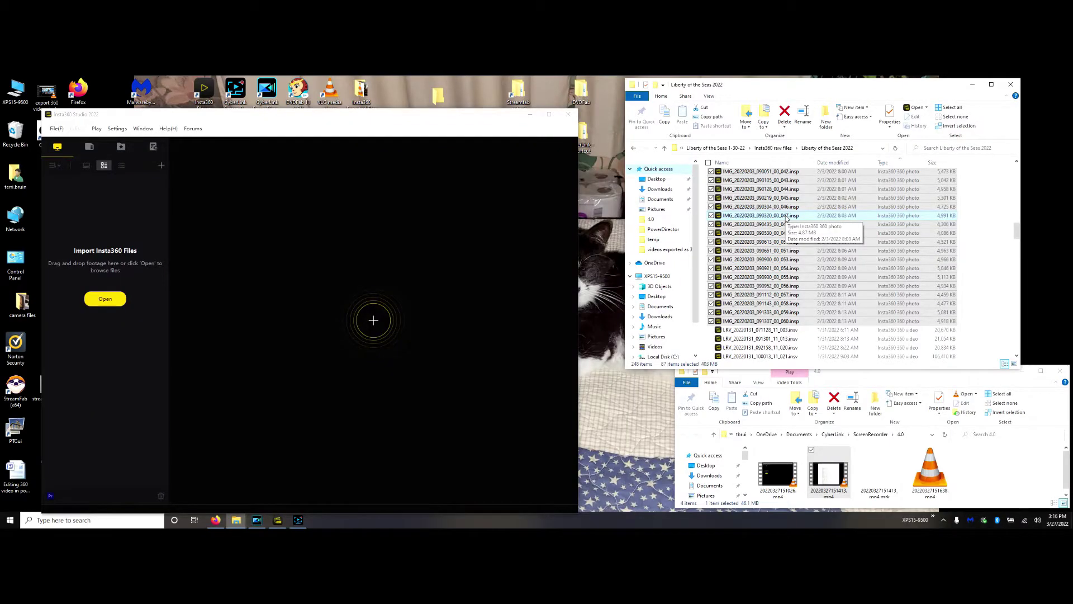
pyautogui.moveTo(768, 213); pyautogui.dragTo(308, 338)
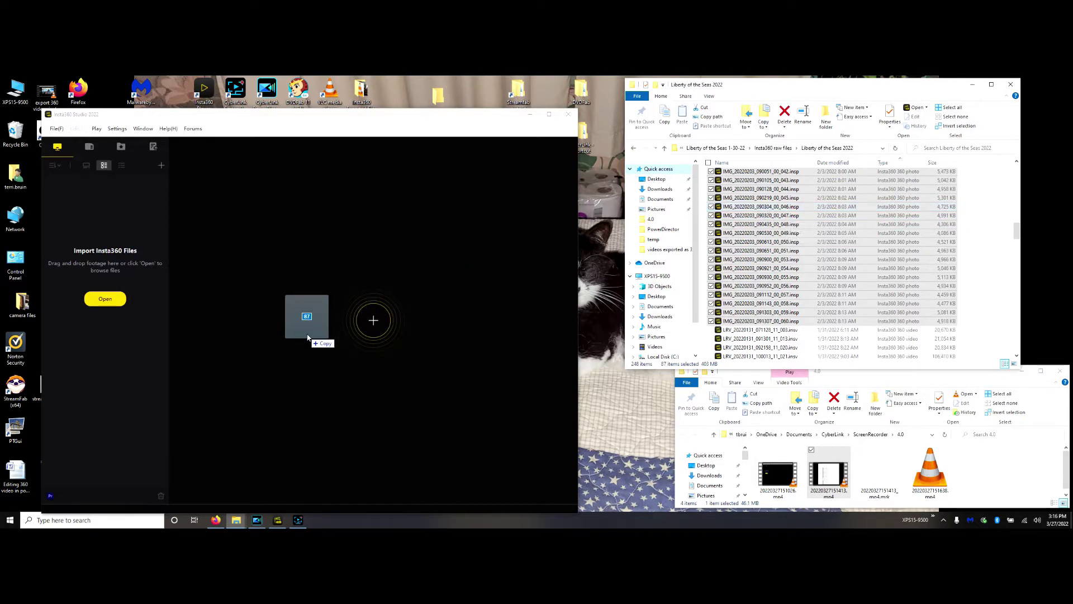
pyautogui.moveTo(308, 338); pyautogui.dragTo(308, 338)
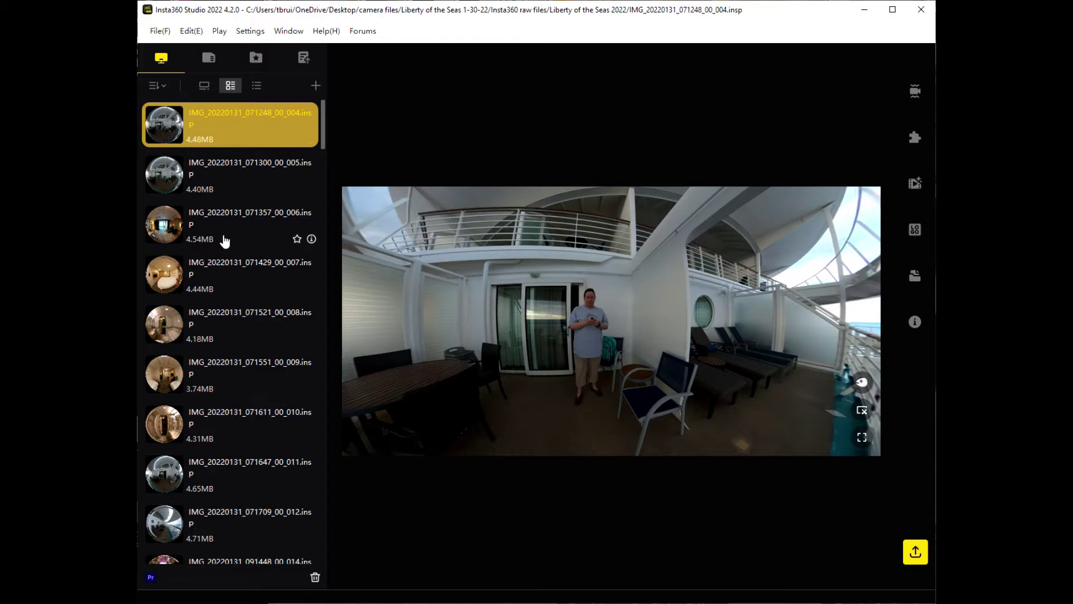
# Step: Select all the imported photos in the file list and open their stabilization settings
pyautogui.scroll(-5, 224, 241)
pyautogui.scroll(-20, 224, 241)
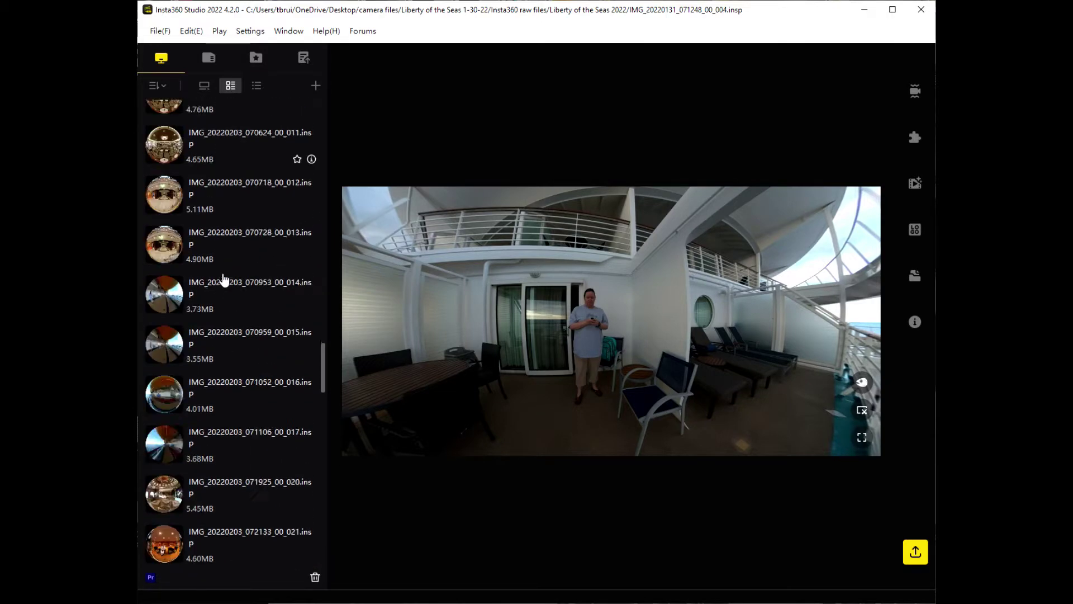
pyautogui.scroll(-8, 223, 284)
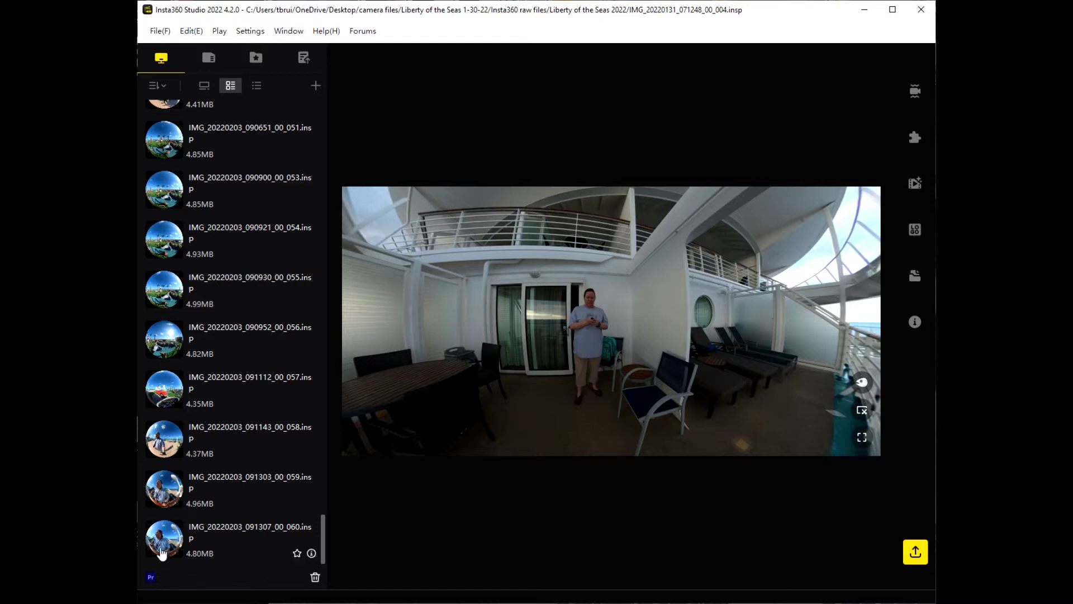
pyautogui.hotkey('ctrl', 'a')
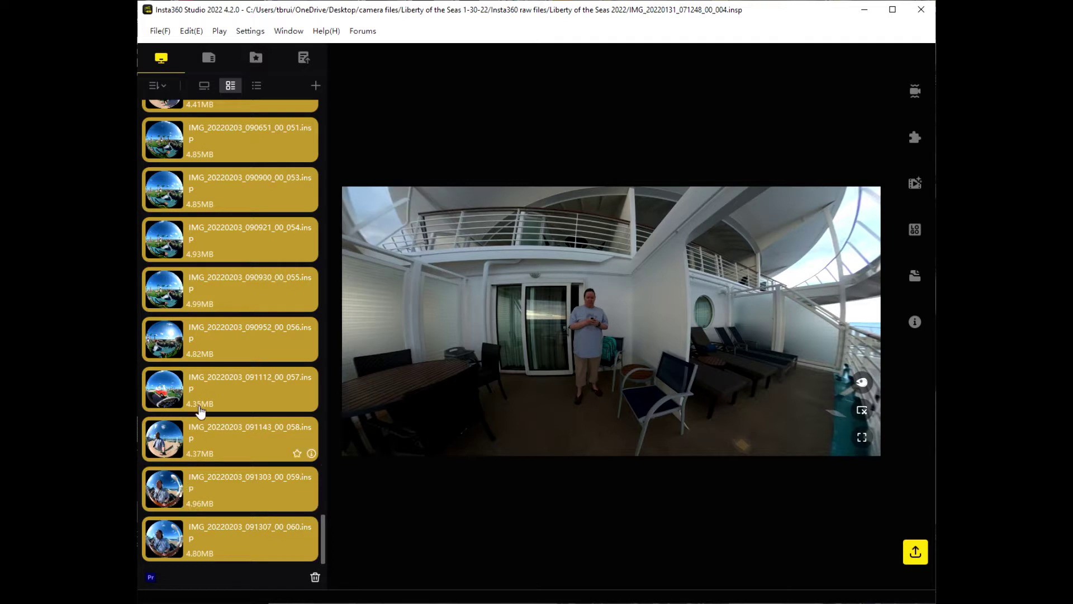
pyautogui.click(916, 95)
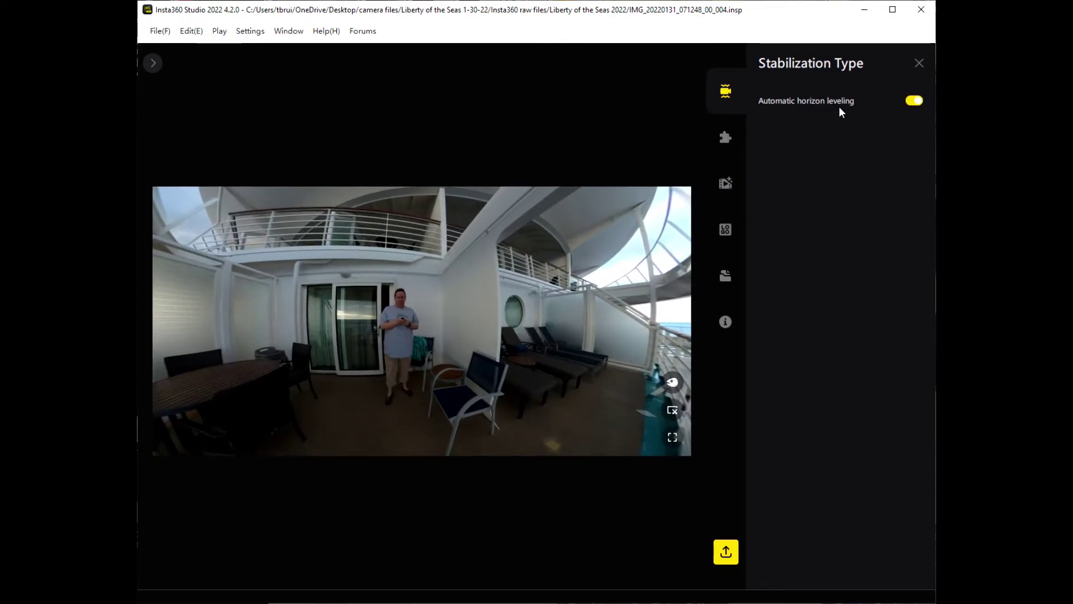
# Step: Enable Optical Flow Stitching, Chromatic Calibration and Color Plus for the selected photos
pyautogui.click(724, 140)
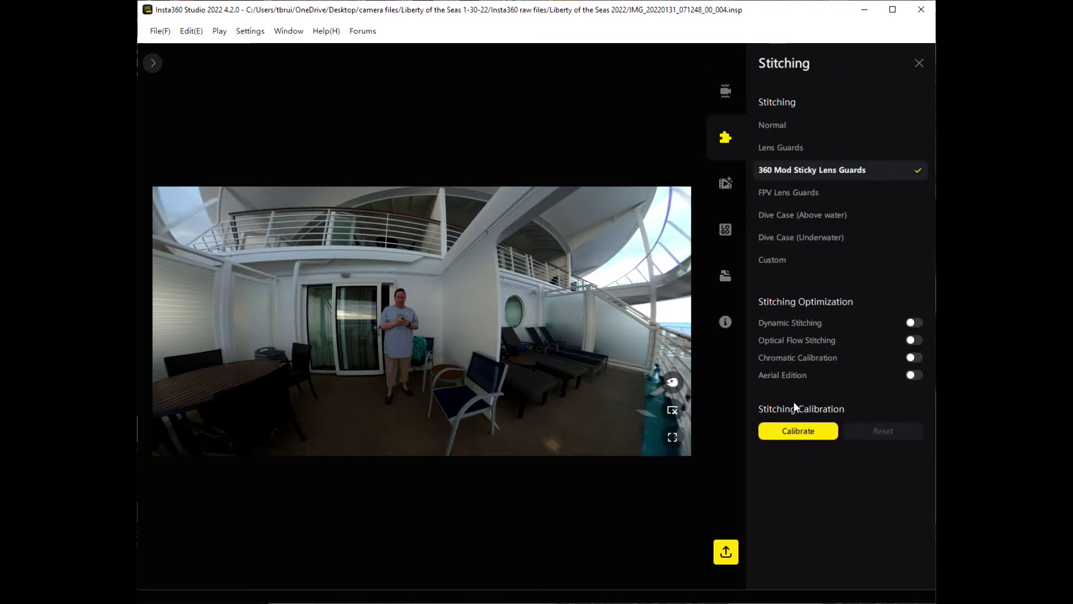
pyautogui.click(918, 343)
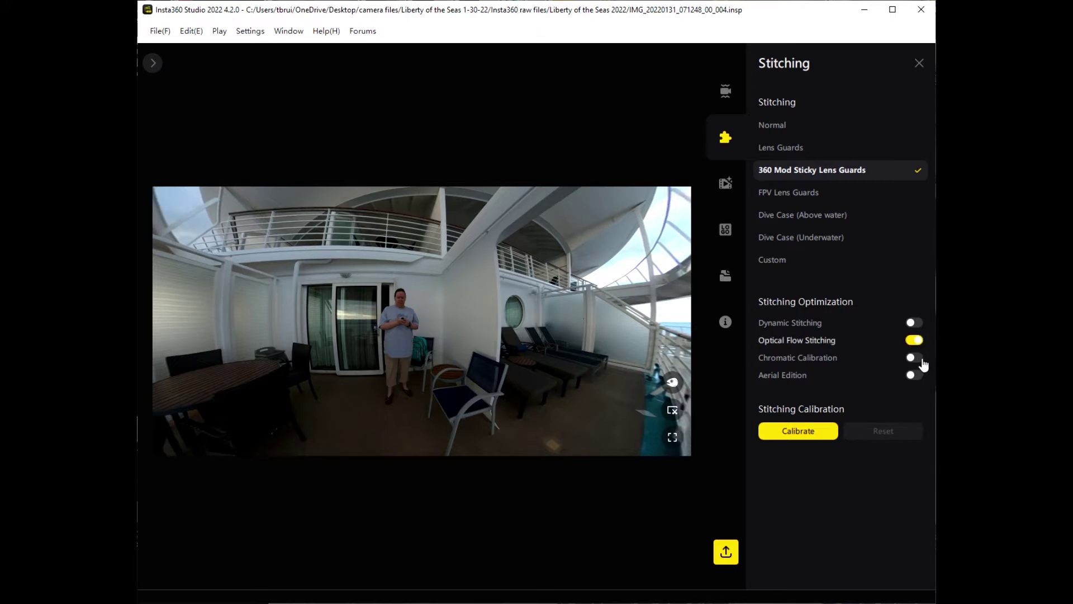
pyautogui.click(924, 364)
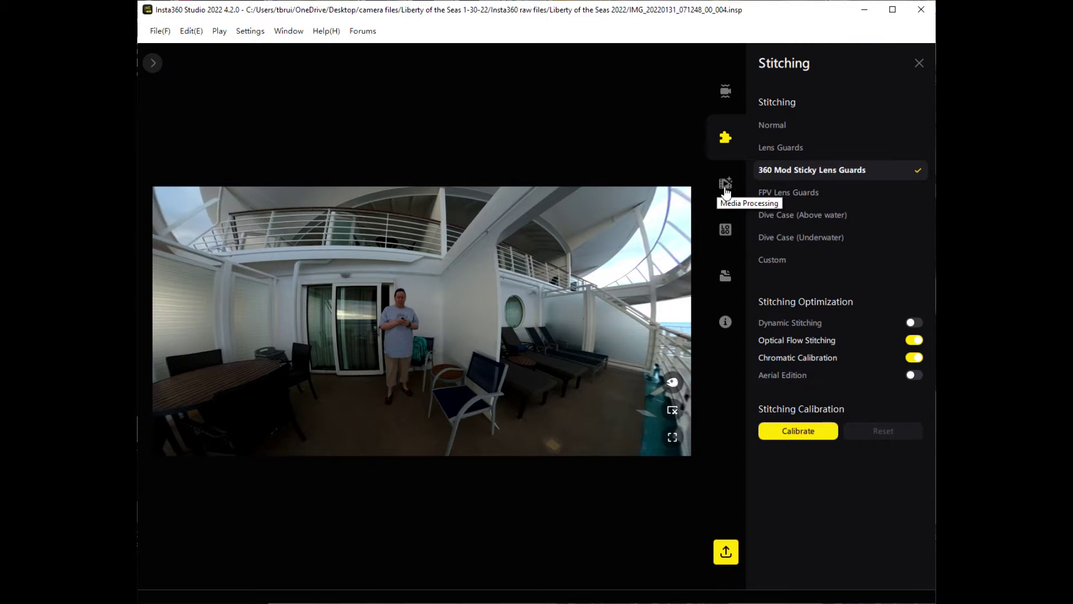
pyautogui.click(726, 192)
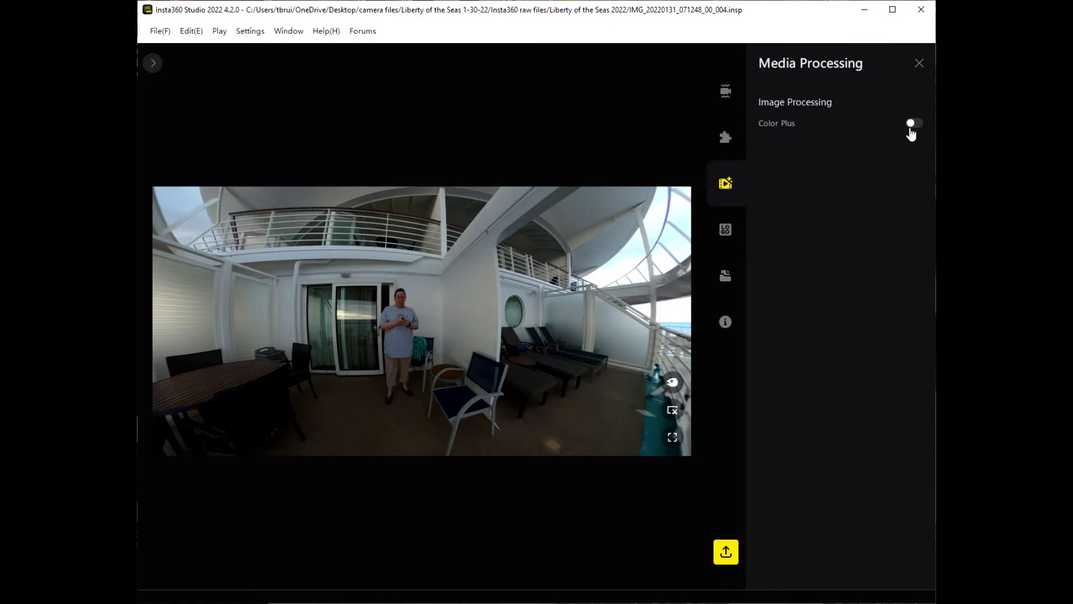
pyautogui.click(919, 127)
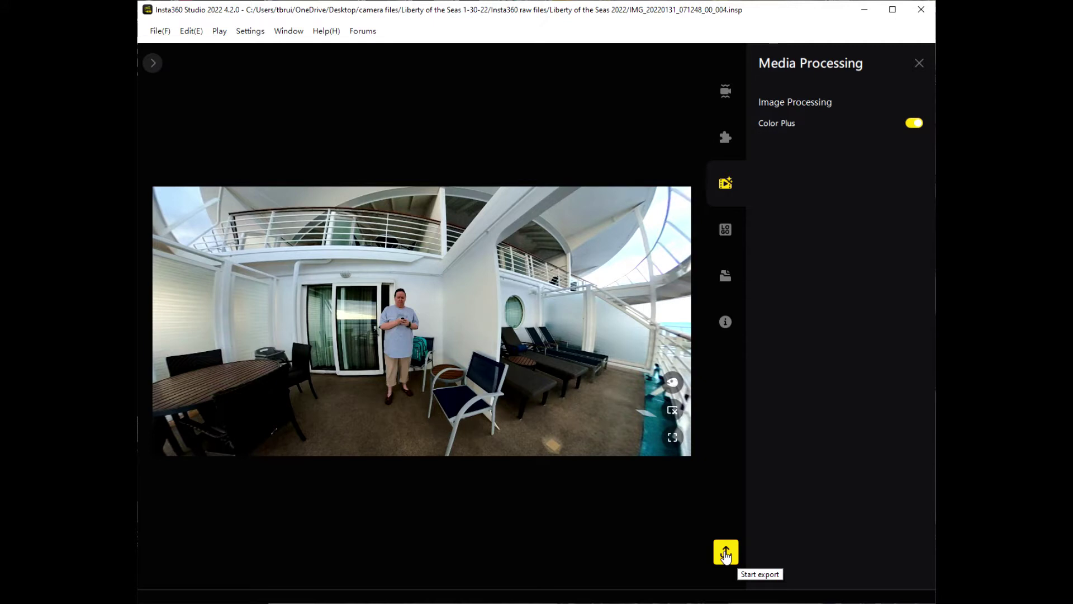
# Step: Batch export the selected 360 photos at Original Resolution to the temp folder on the Desktop
pyautogui.click(726, 552)
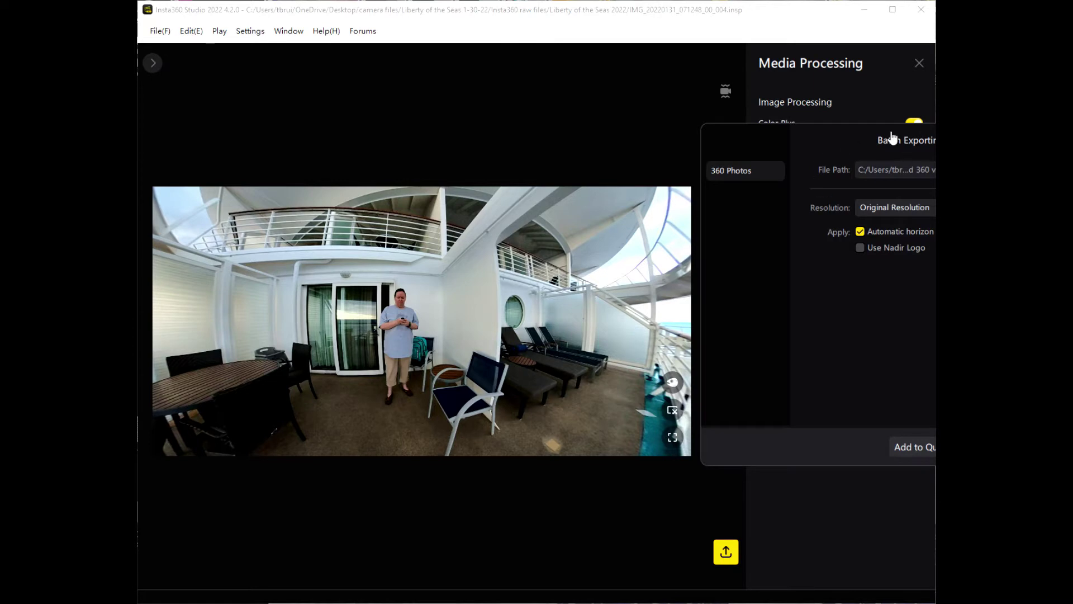
pyautogui.moveTo(889, 137); pyautogui.dragTo(719, 144)
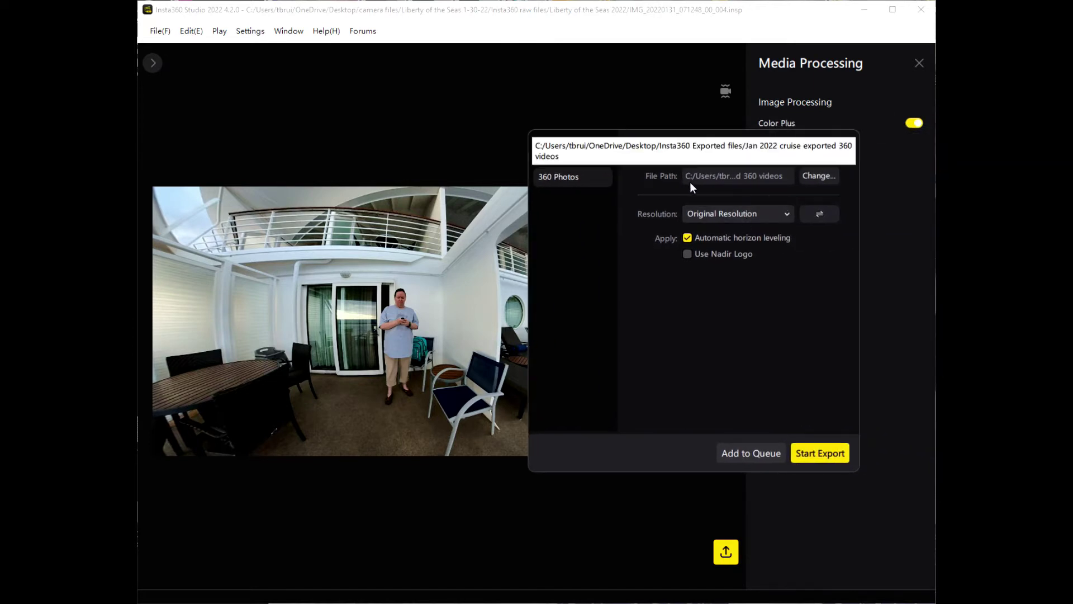
pyautogui.click(813, 177)
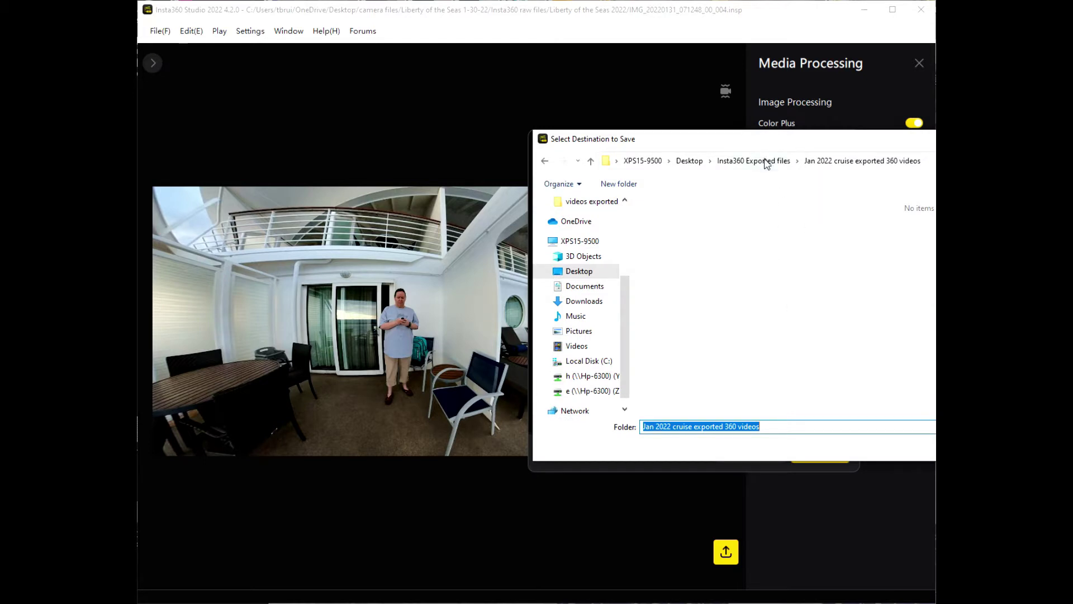
pyautogui.click(689, 161)
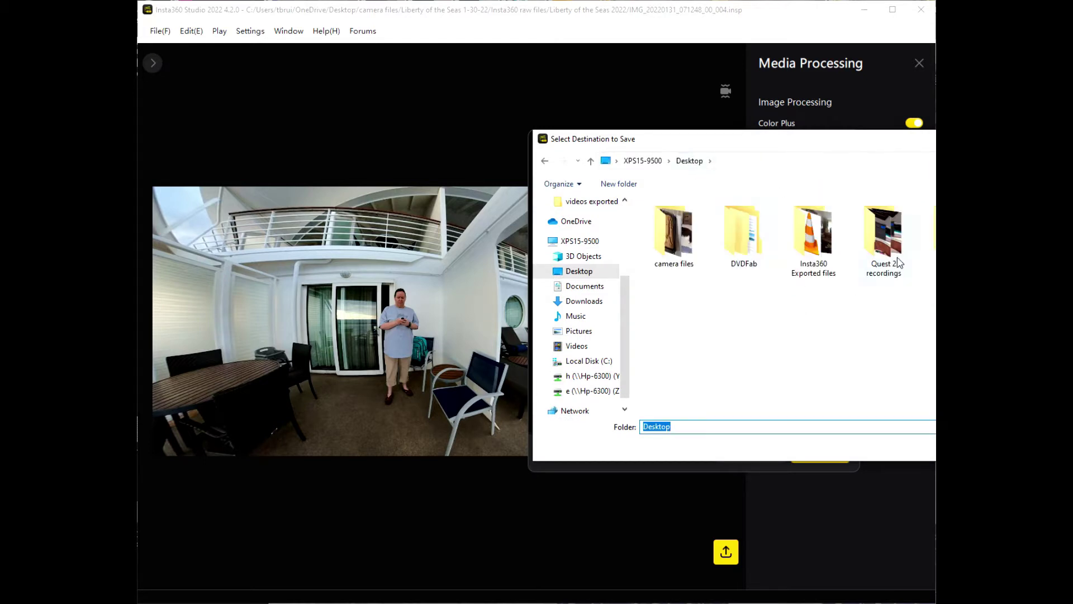
pyautogui.moveTo(907, 140); pyautogui.dragTo(584, 168)
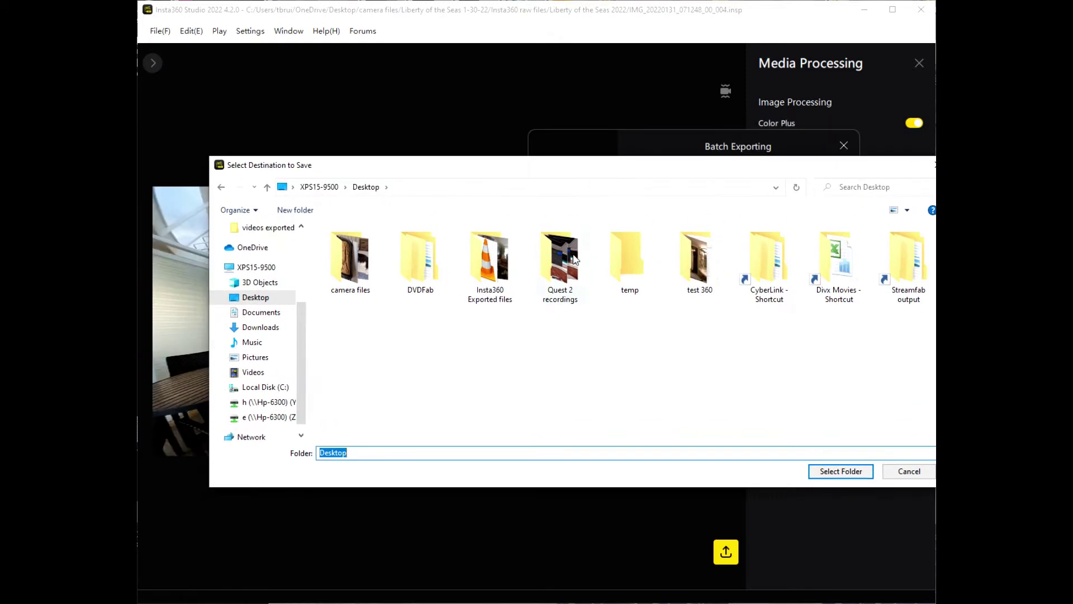
pyautogui.doubleClick(626, 256)
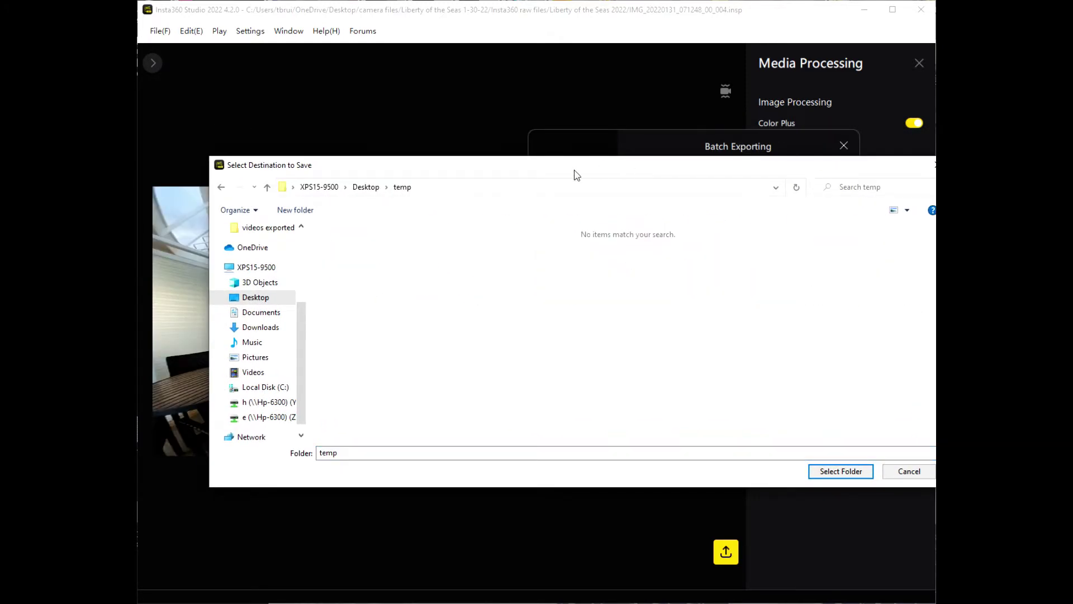
pyautogui.moveTo(569, 173); pyautogui.dragTo(1070, 201)
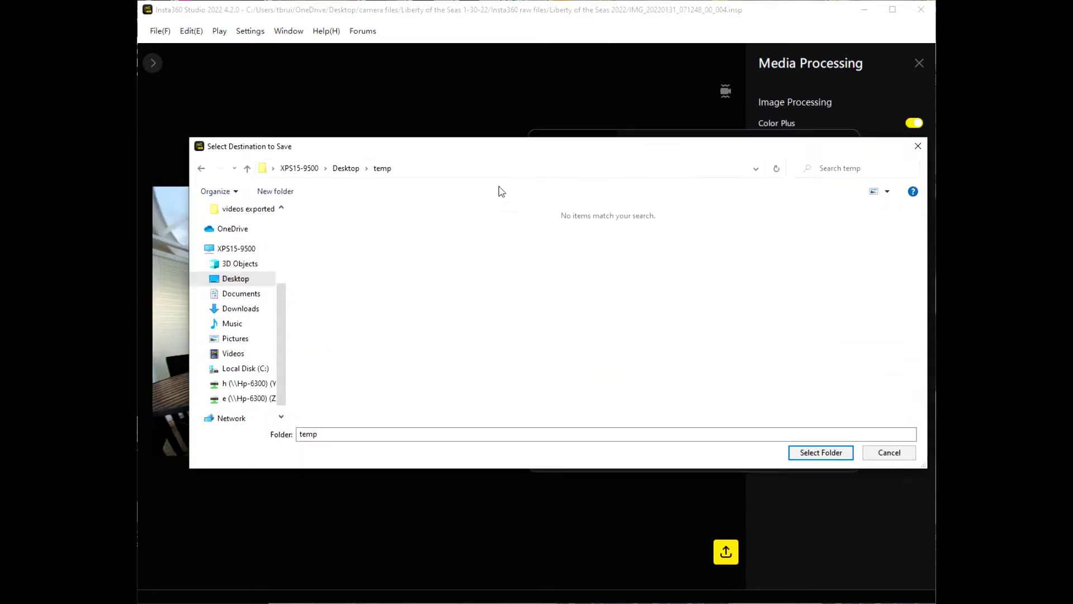
pyautogui.click(819, 452)
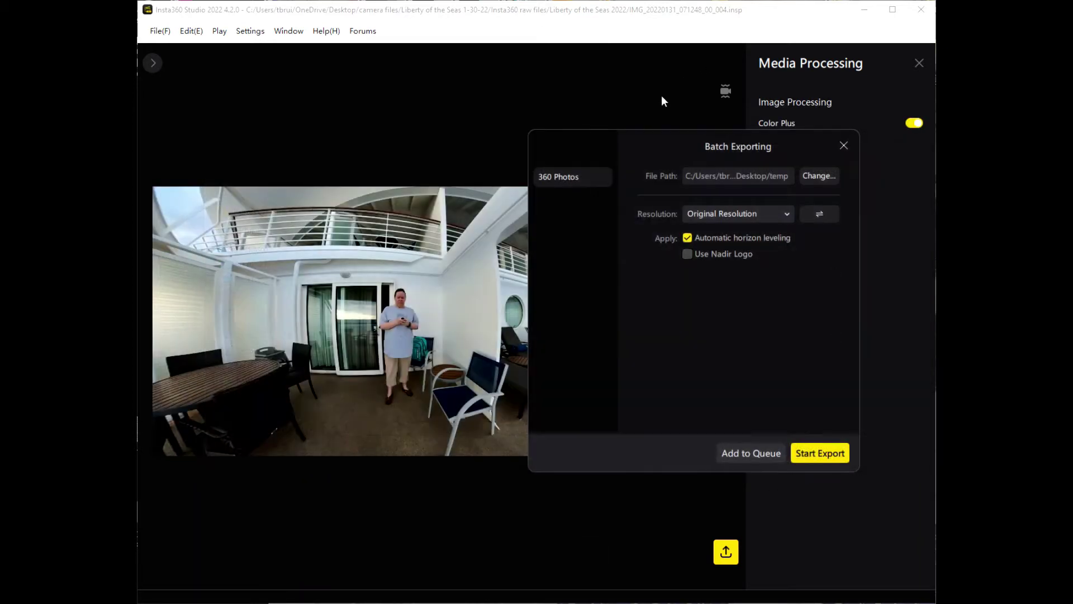
pyautogui.click(822, 457)
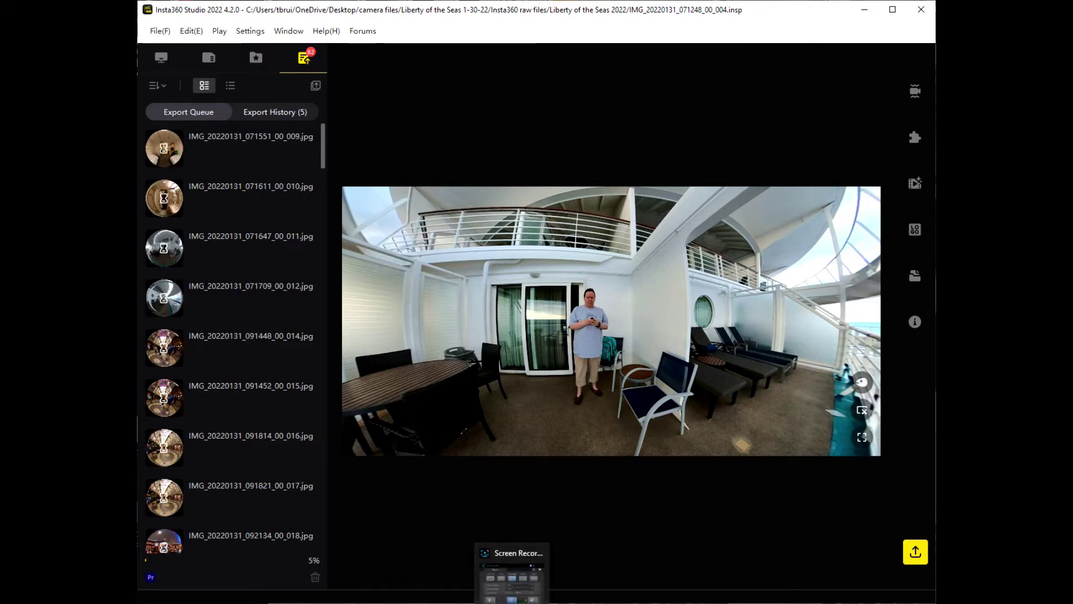
pyautogui.click(508, 578)
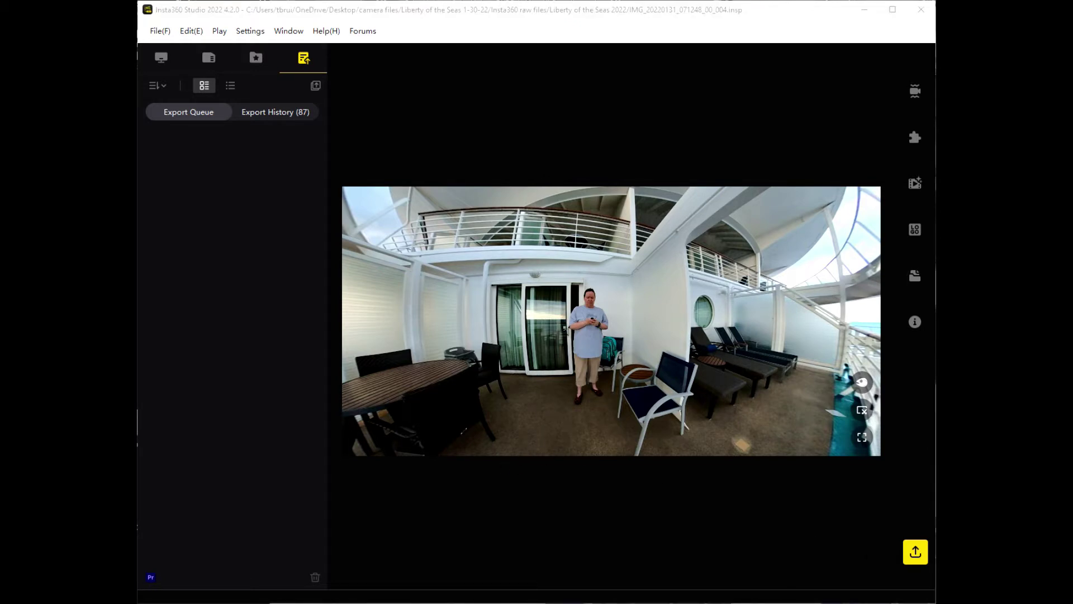
# Step: Return to the imported files list and remove all the selected photos from it
pyautogui.click(773, 128)
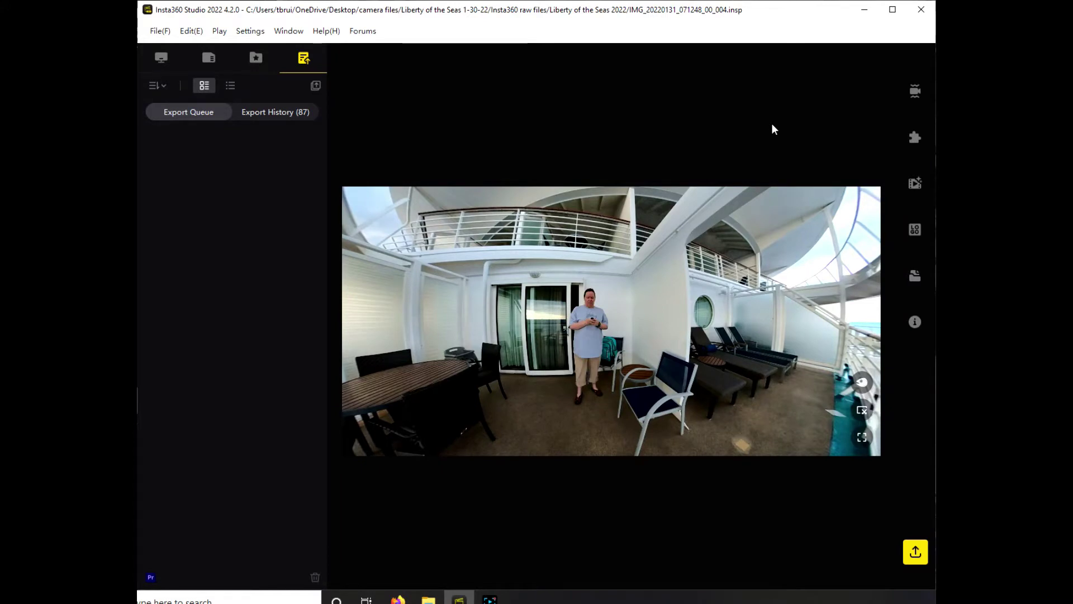
pyautogui.click(161, 59)
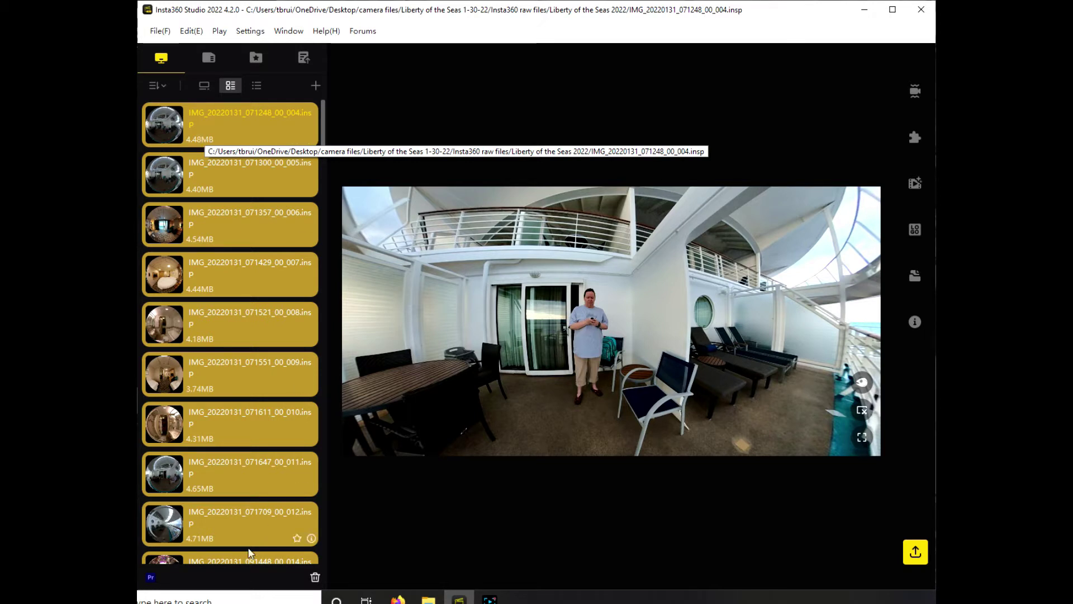
pyautogui.click(315, 578)
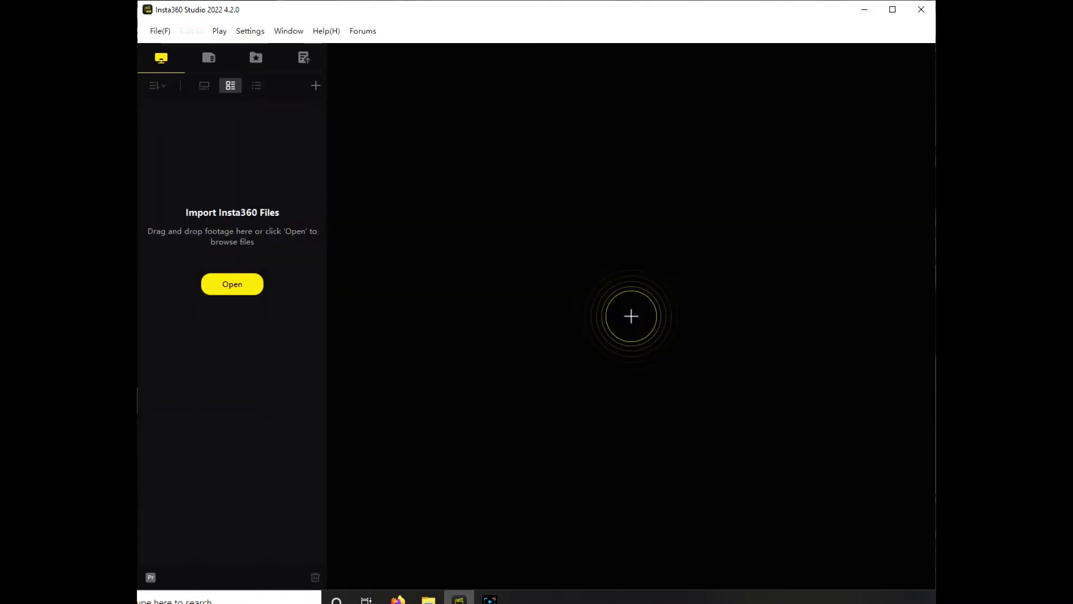
# Step: In File Explorer, select all .insv videos from LRV_20220131_071128_11_003.insv through VID_20220203_090829_10_052.insv and import them into Insta360 Studio
pyautogui.click(428, 600)
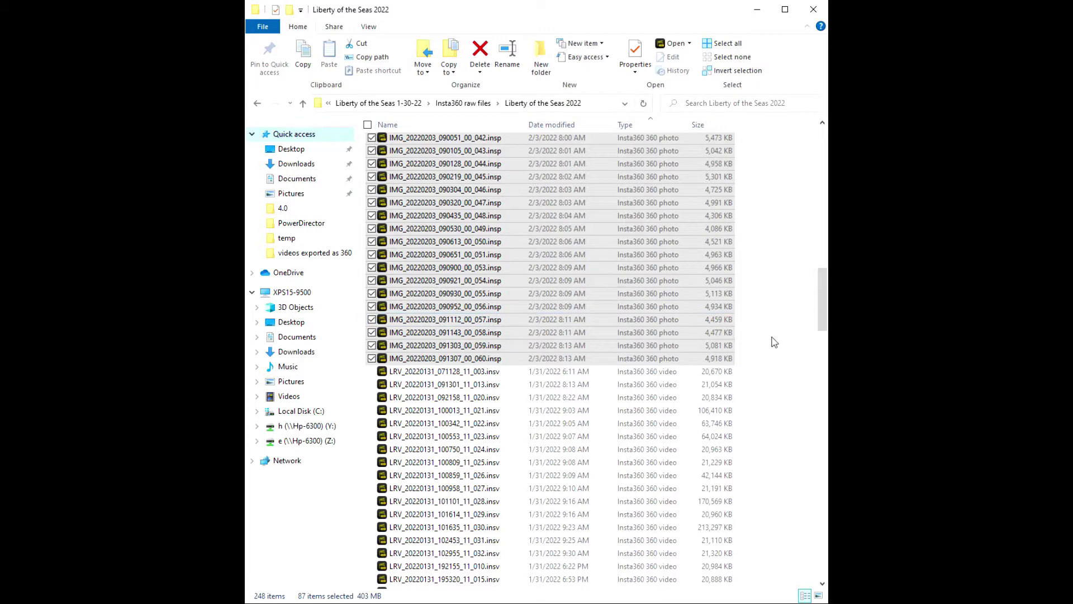
pyautogui.click(459, 373)
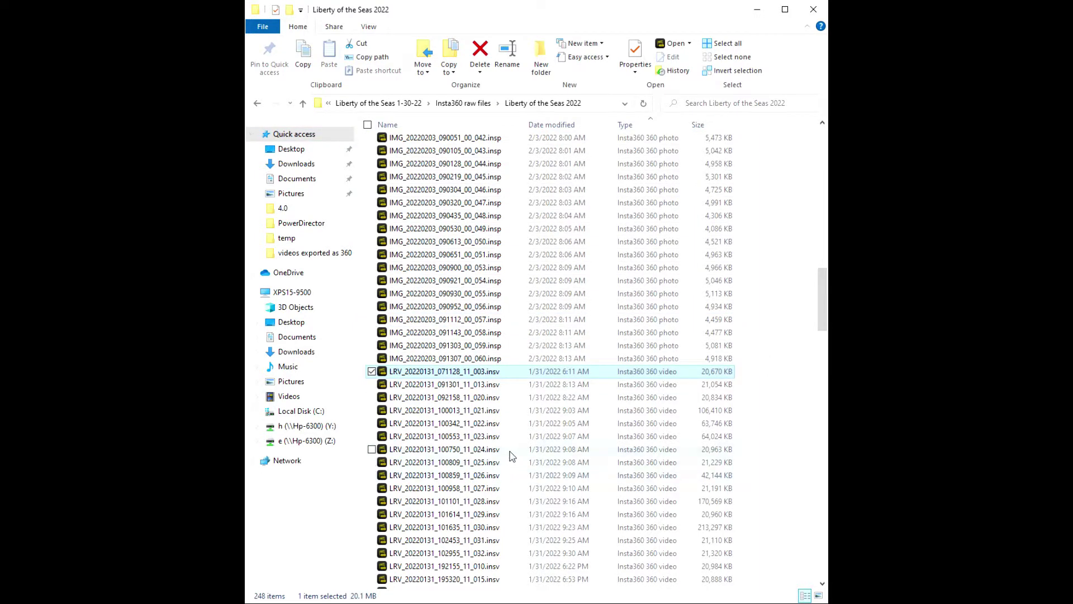
pyautogui.scroll(-5, 532, 423)
pyautogui.scroll(-20, 533, 424)
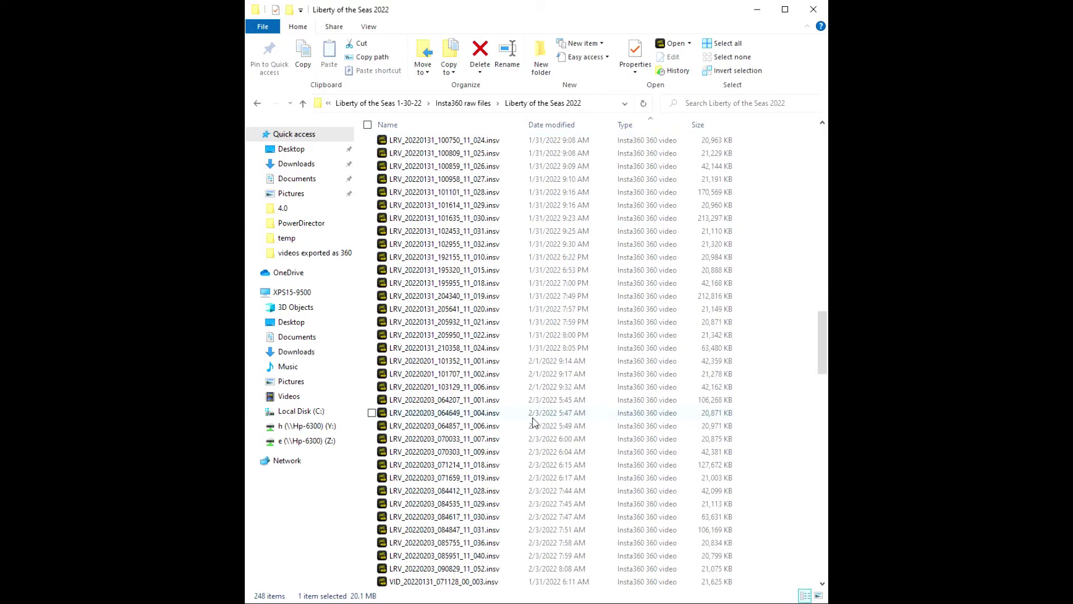
pyautogui.scroll(-11, 532, 424)
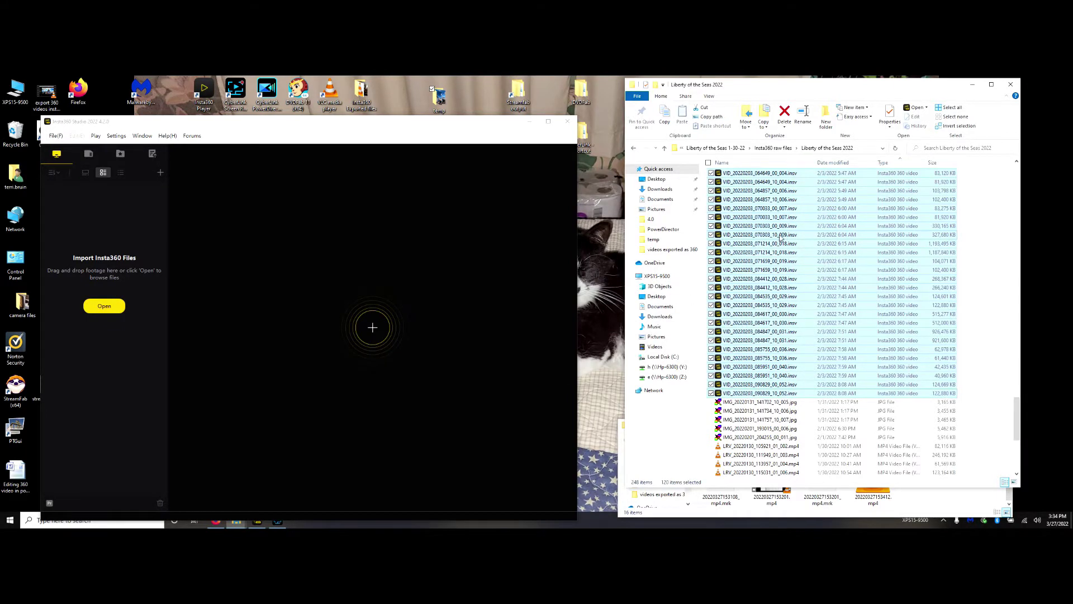
pyautogui.moveTo(780, 238); pyautogui.dragTo(345, 302)
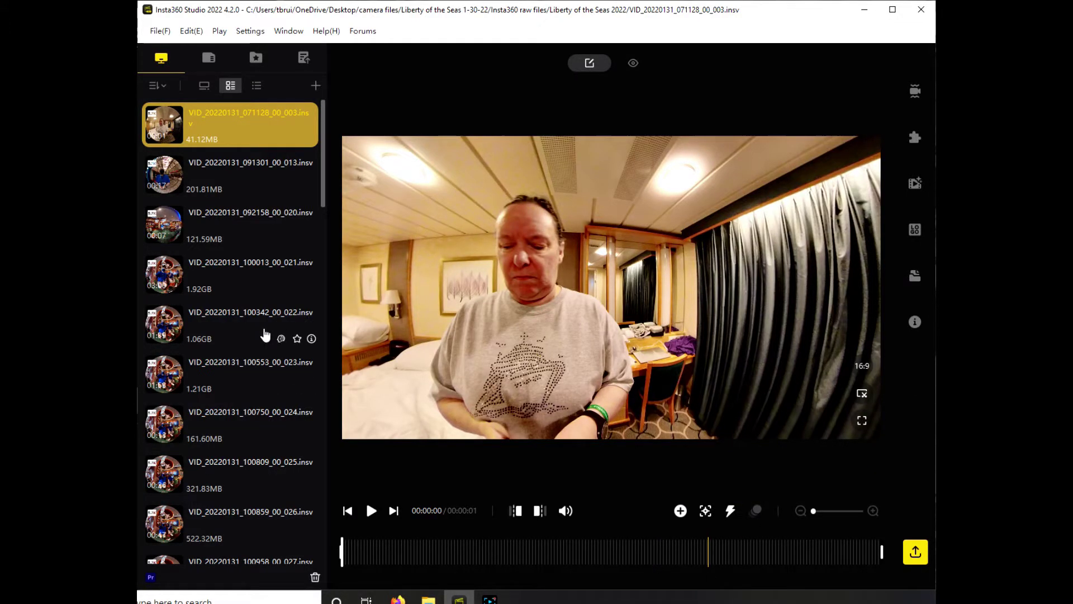
# Step: Select all the imported videos through VID_20220203_090829_00_052.insv and open their stabilization settings
pyautogui.scroll(-15, 264, 335)
pyautogui.scroll(-2, 264, 336)
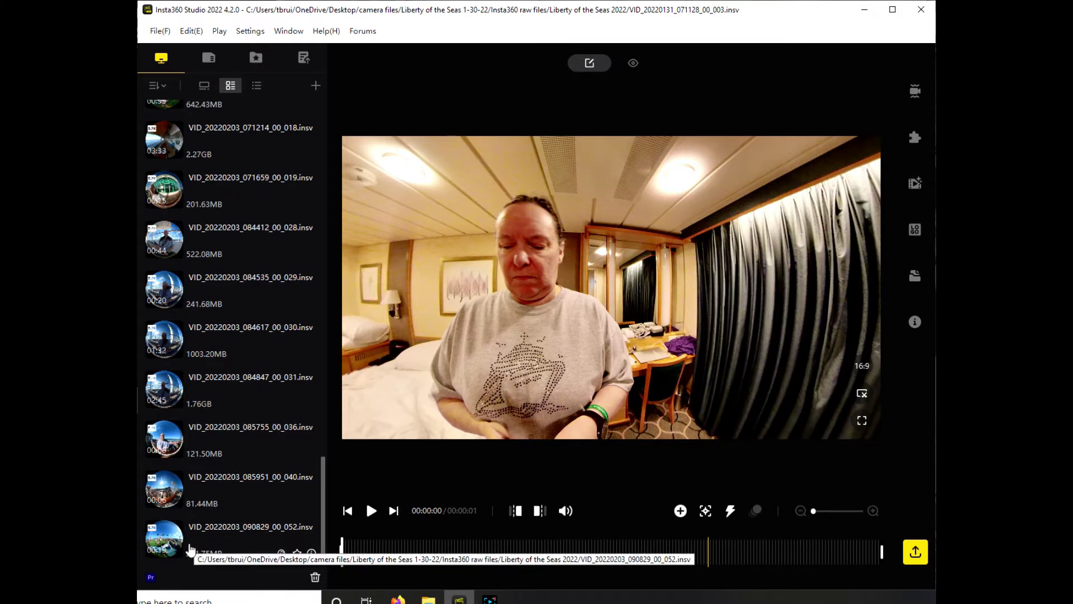
pyautogui.keyDown('shift'); pyautogui.click(168, 548); pyautogui.keyUp('shift')
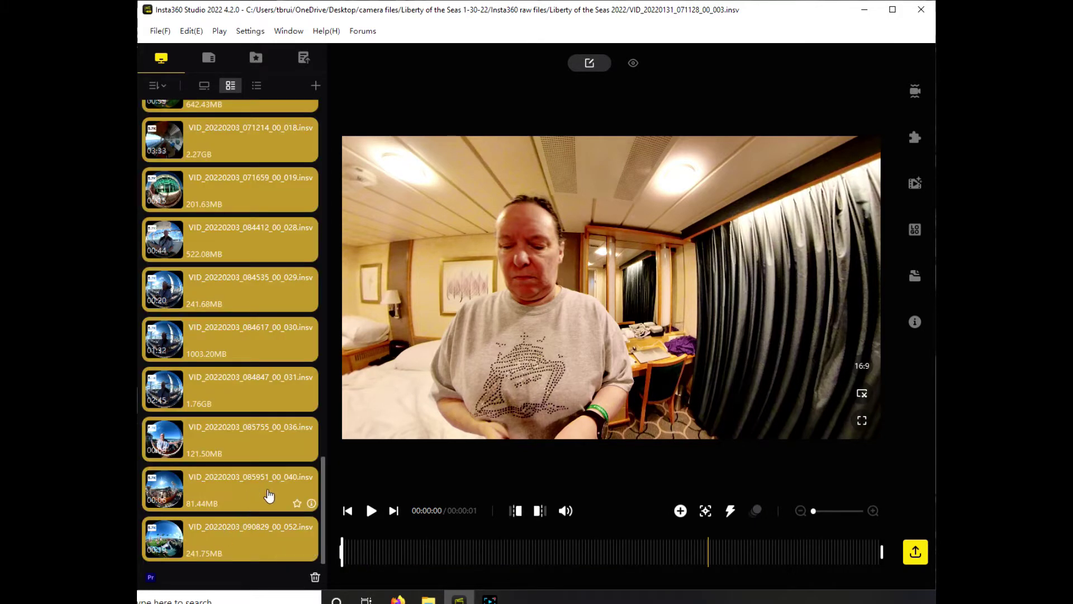
pyautogui.click(915, 92)
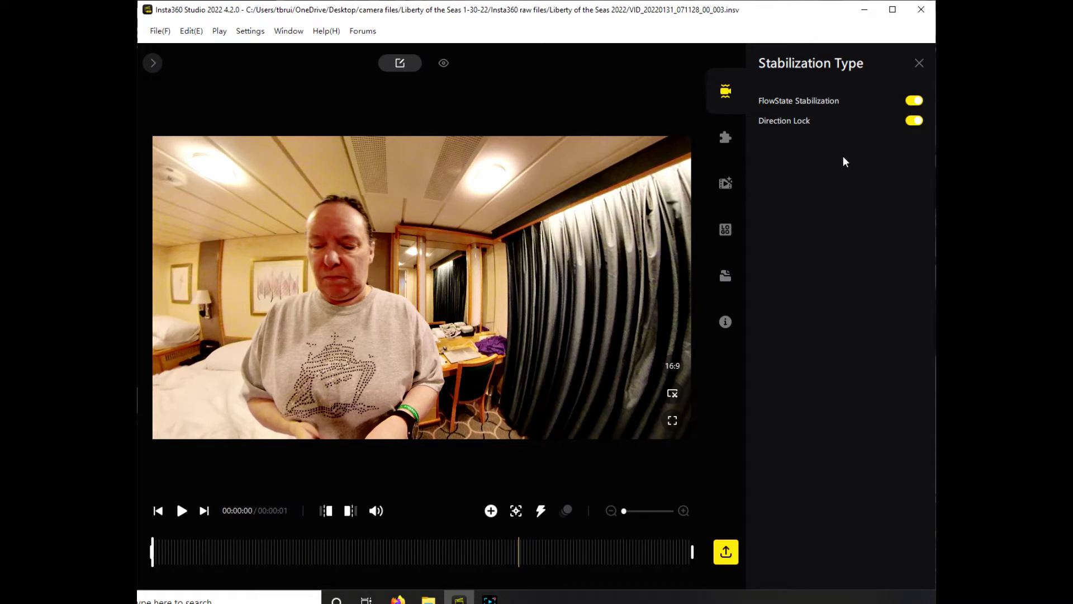
# Step: Check the videos' stitching and media processing settings, and open batch exporting with the 360 Videos output type
pyautogui.click(726, 139)
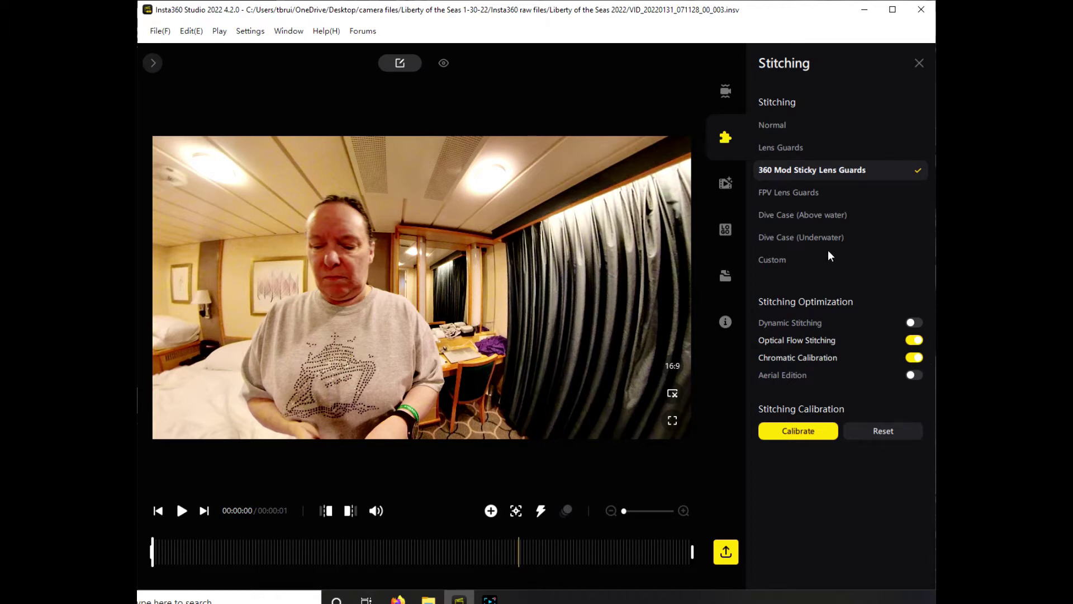
pyautogui.click(726, 184)
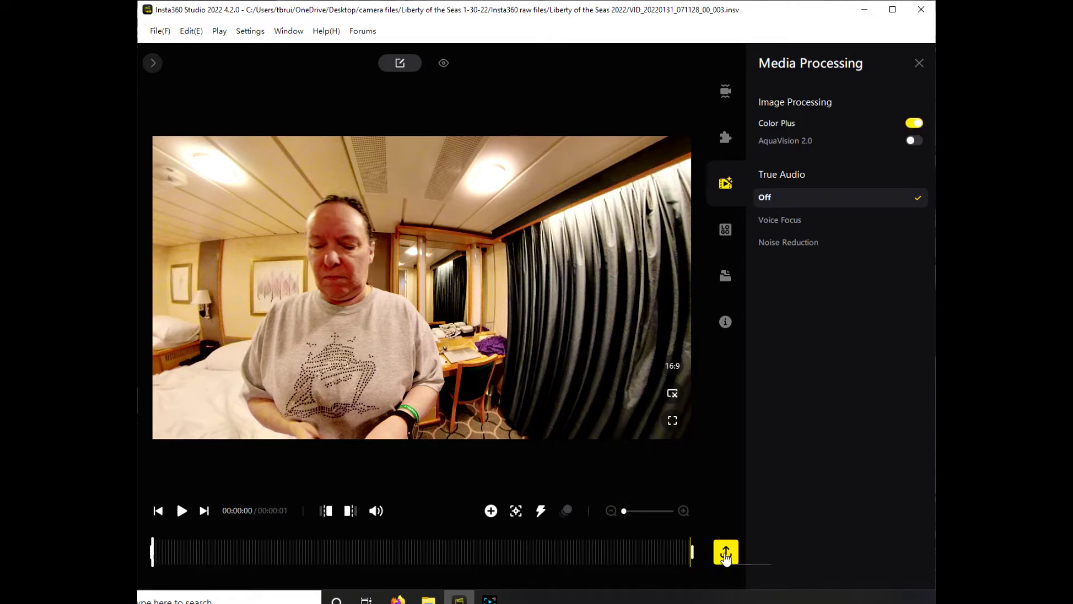
pyautogui.click(726, 553)
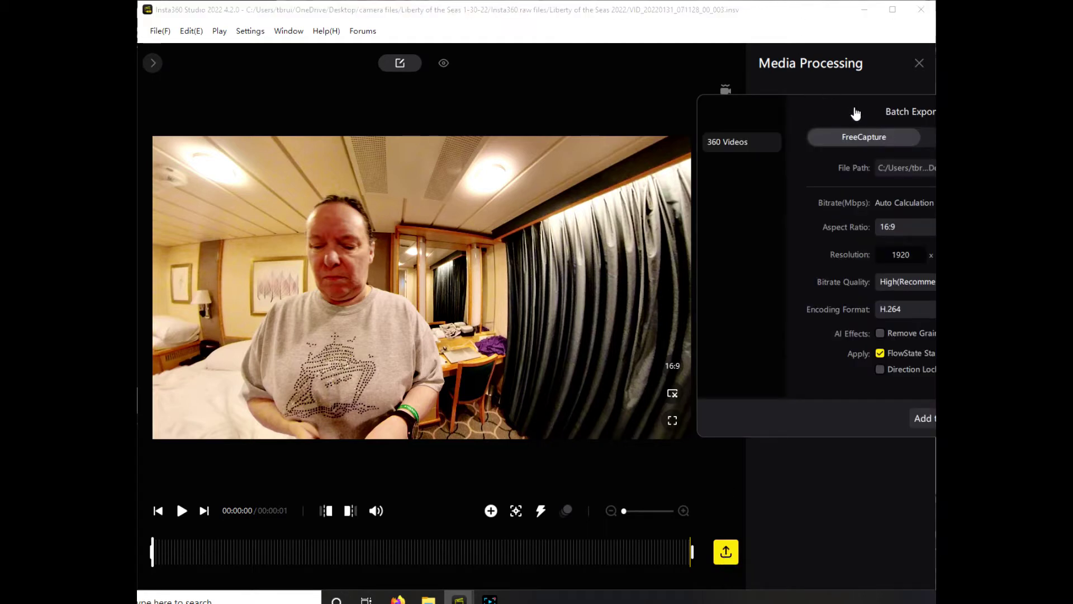
pyautogui.moveTo(853, 111); pyautogui.dragTo(635, 90)
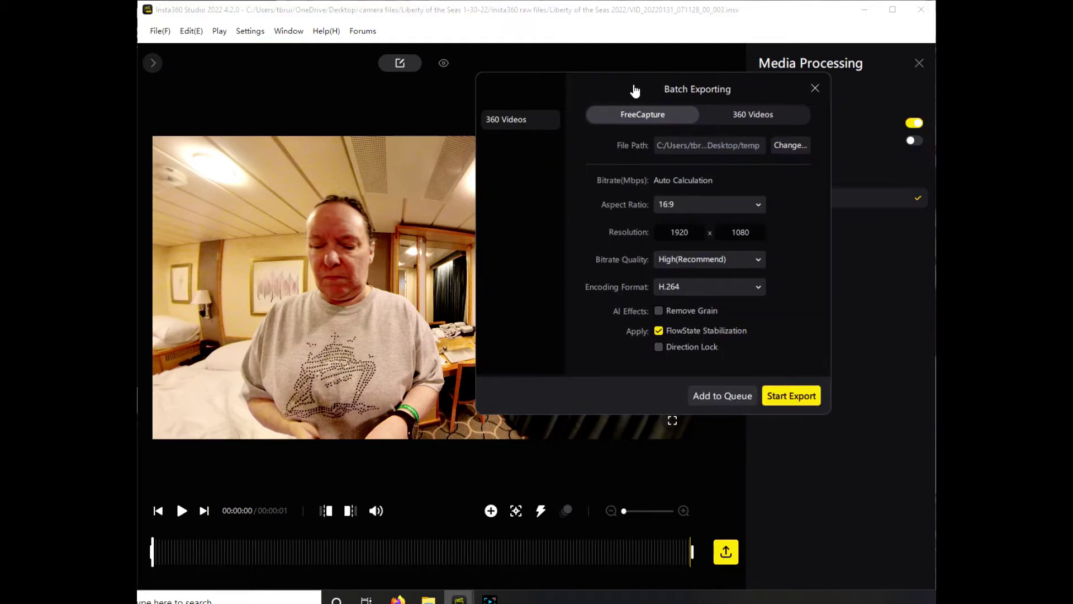
pyautogui.click(753, 118)
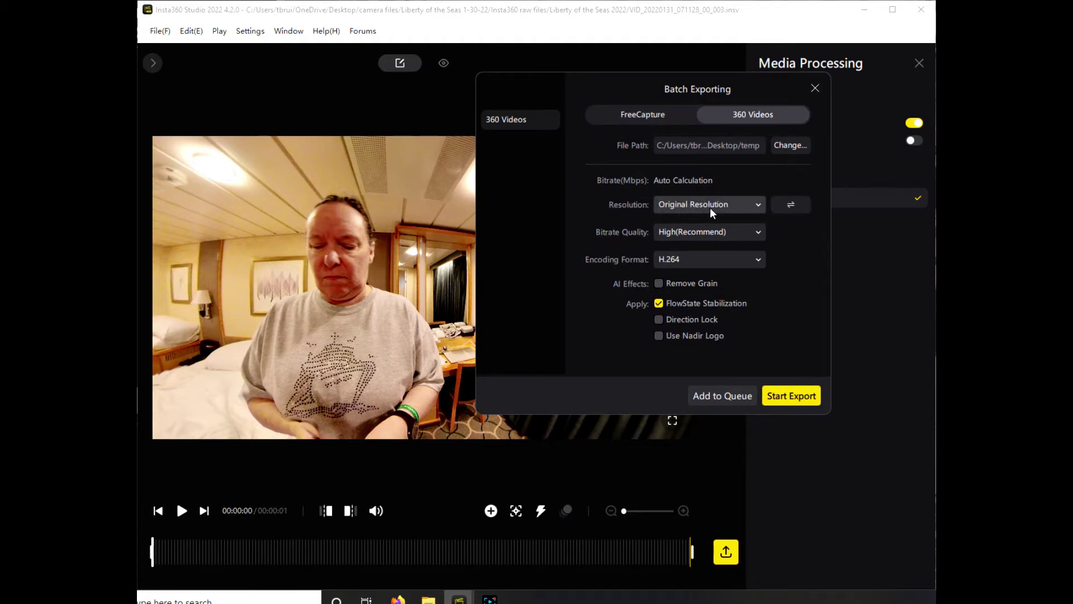
# Step: Set the export's bitrate quality to Extremely High and enable Remove Grain and Direction Lock
pyautogui.click(753, 233)
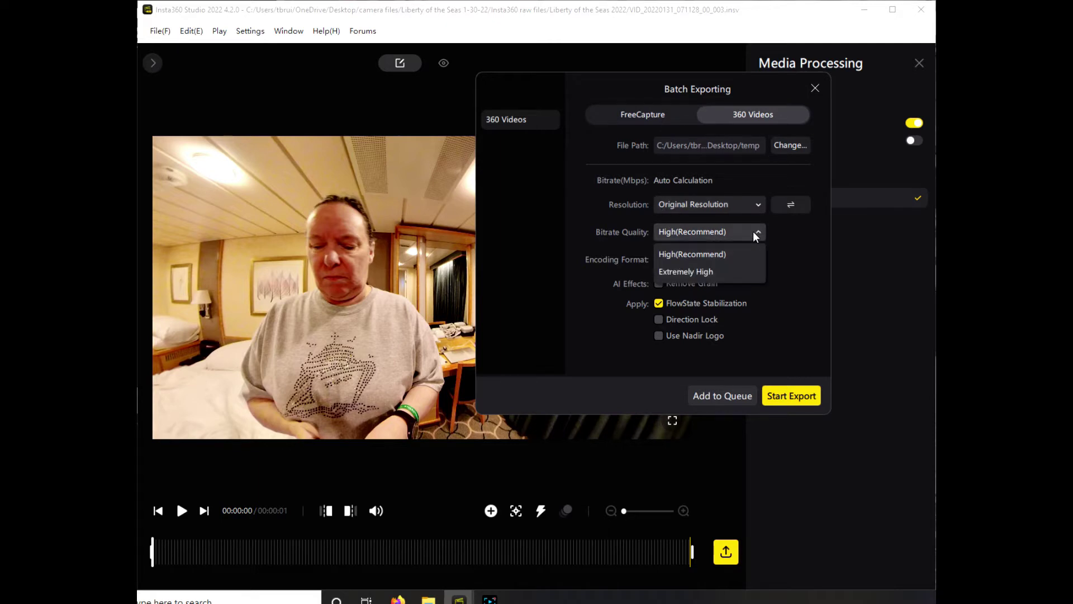
pyautogui.click(704, 272)
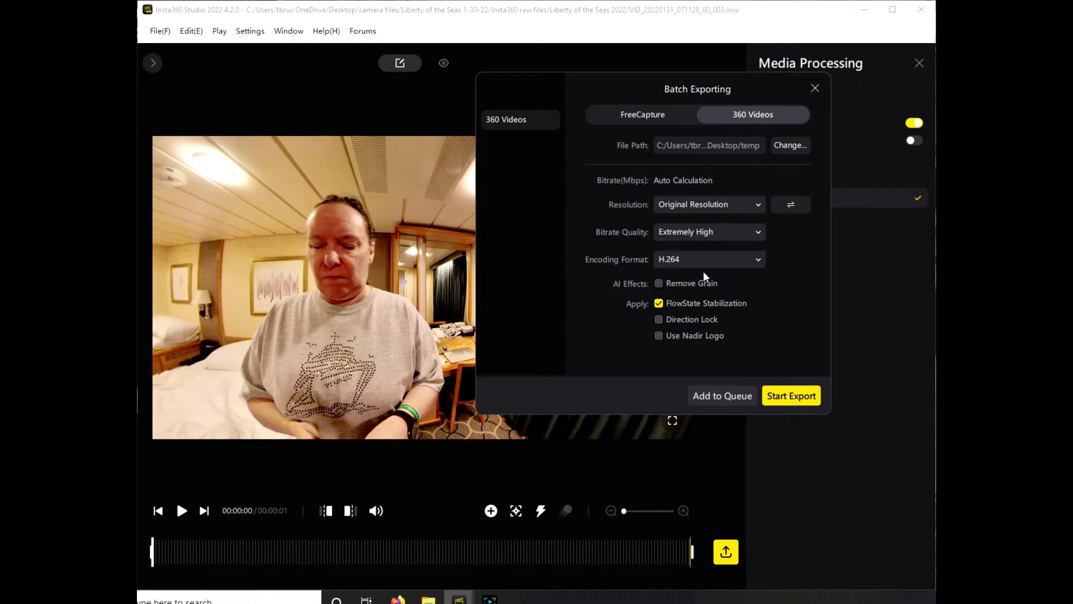
pyautogui.click(658, 286)
pyautogui.click(657, 322)
# Step: Confirm the temp folder on the Desktop as the save destination and start the batch export of the 360 videos
pyautogui.click(790, 145)
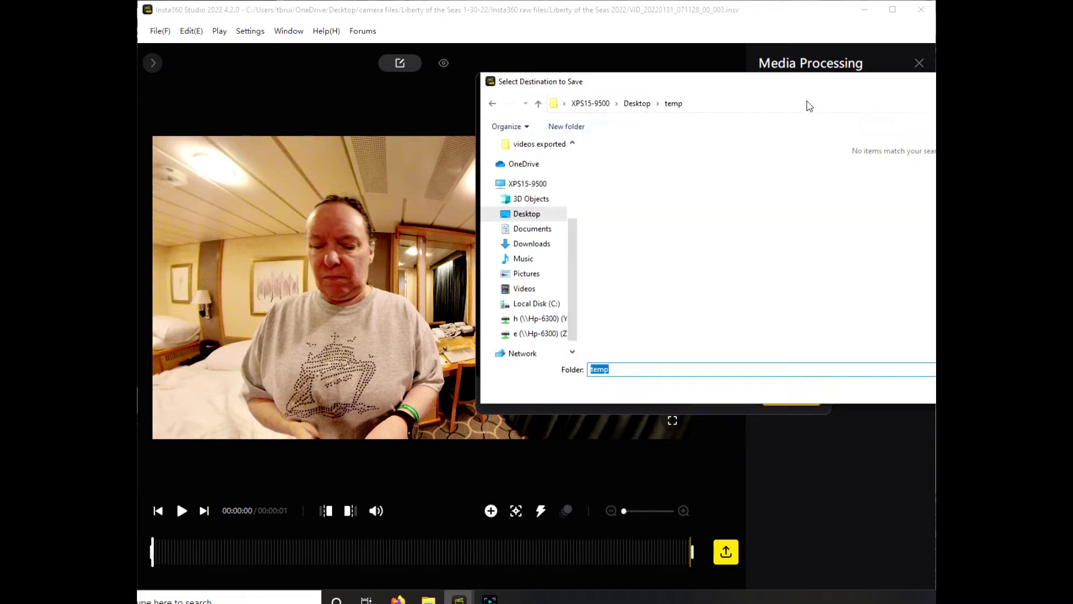
pyautogui.moveTo(811, 85); pyautogui.dragTo(483, 114)
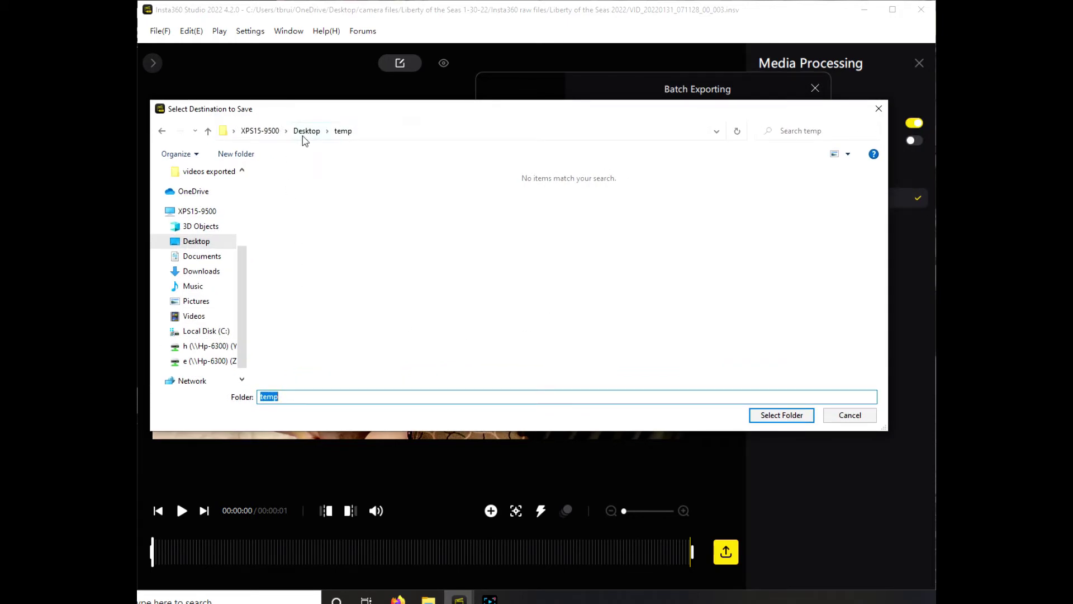
pyautogui.click(781, 417)
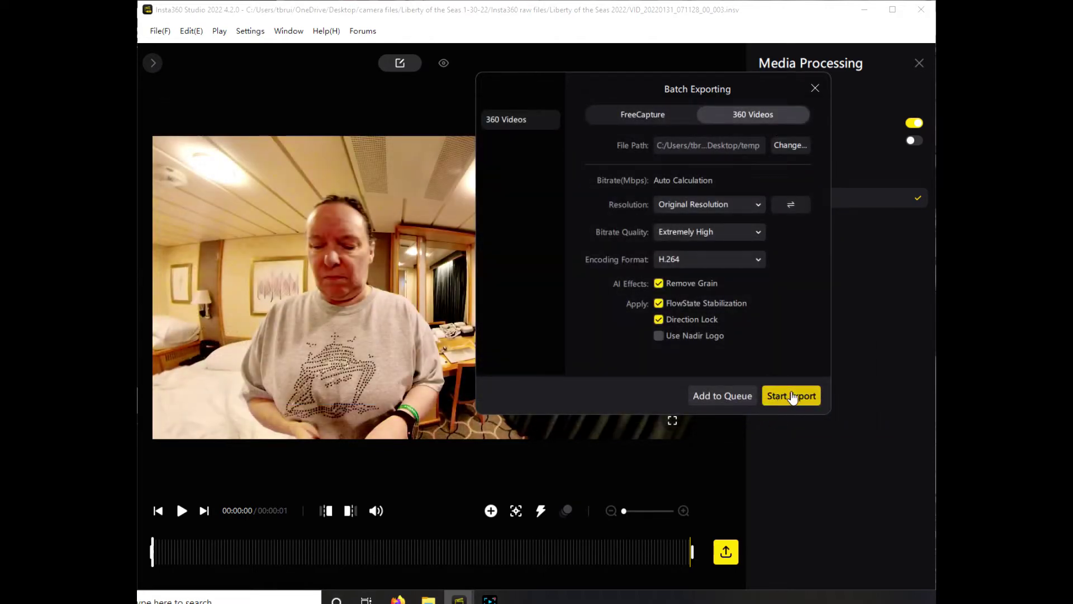
pyautogui.click(791, 396)
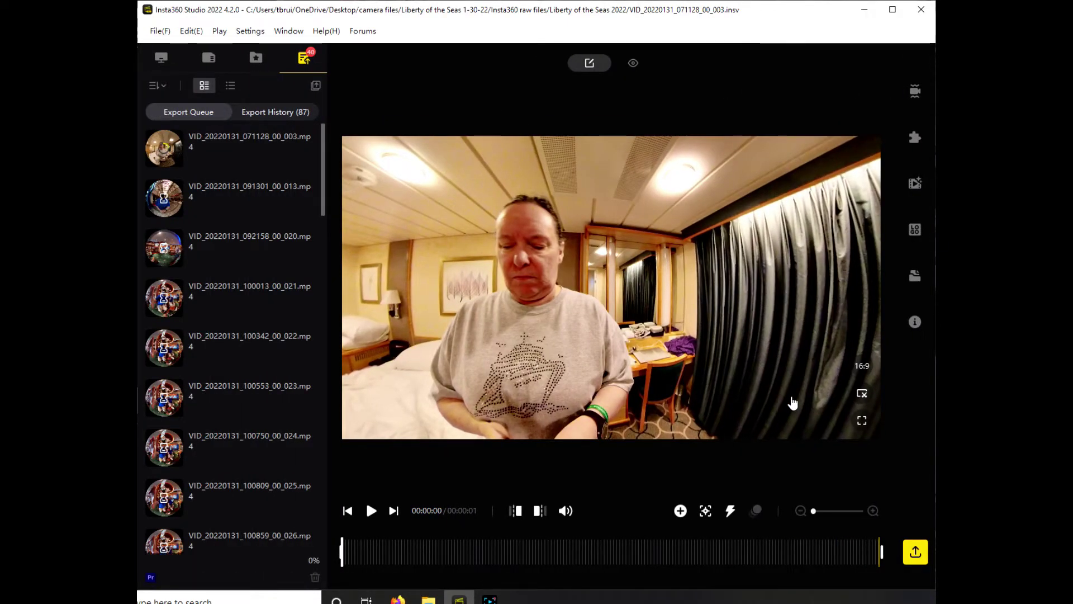
# Step: Switch to the temp folder in File Explorer and look through the exported JPG photos and MP4 videos
pyautogui.click(435, 601)
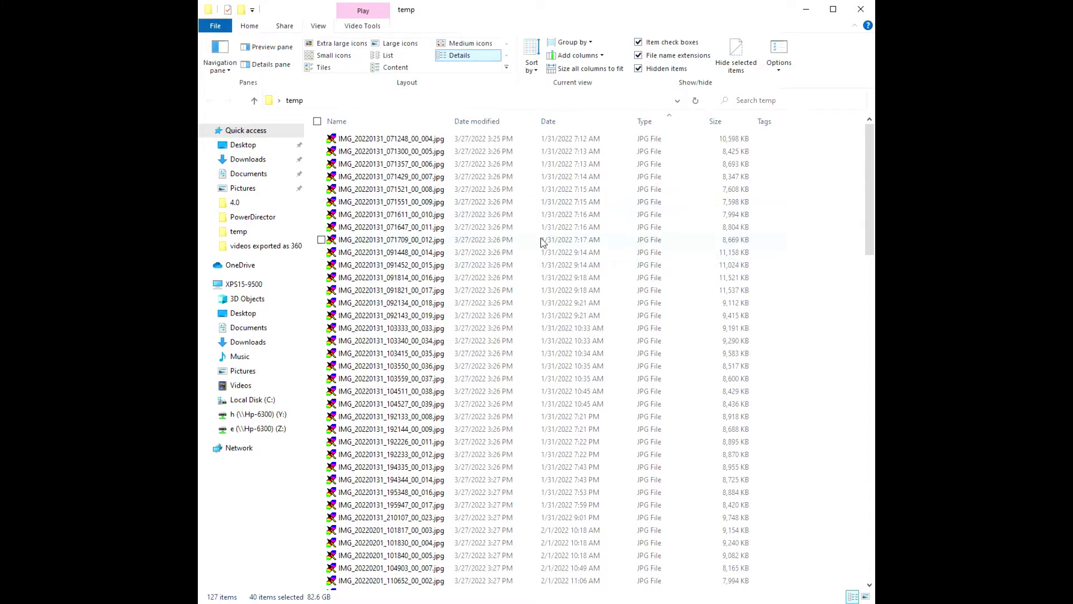
pyautogui.scroll(-1, 441, 156)
pyautogui.scroll(-4, 442, 156)
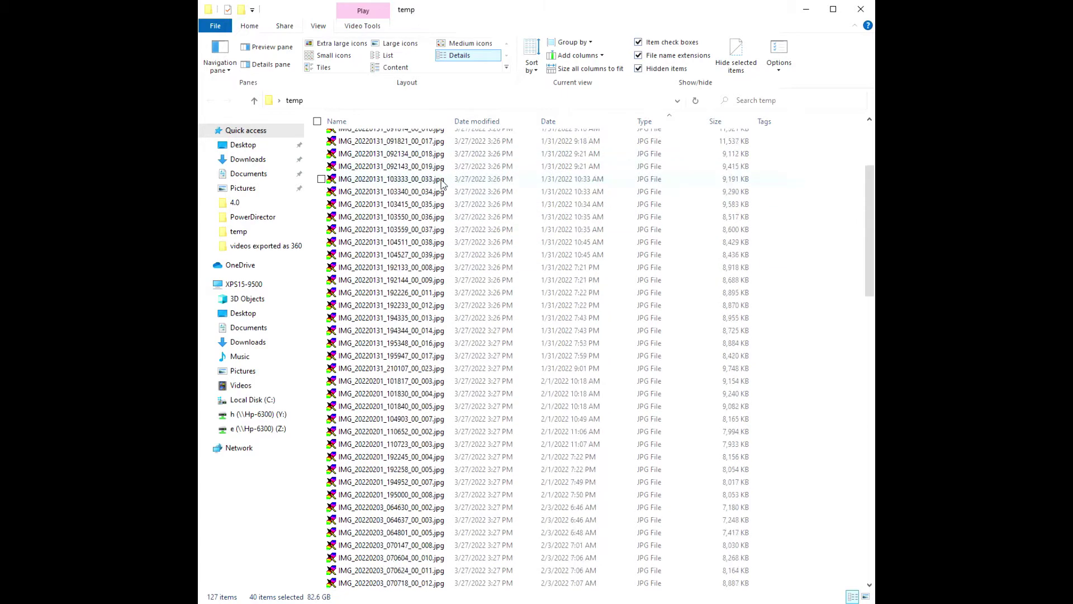
pyautogui.scroll(-4, 440, 194)
pyautogui.scroll(-3, 440, 193)
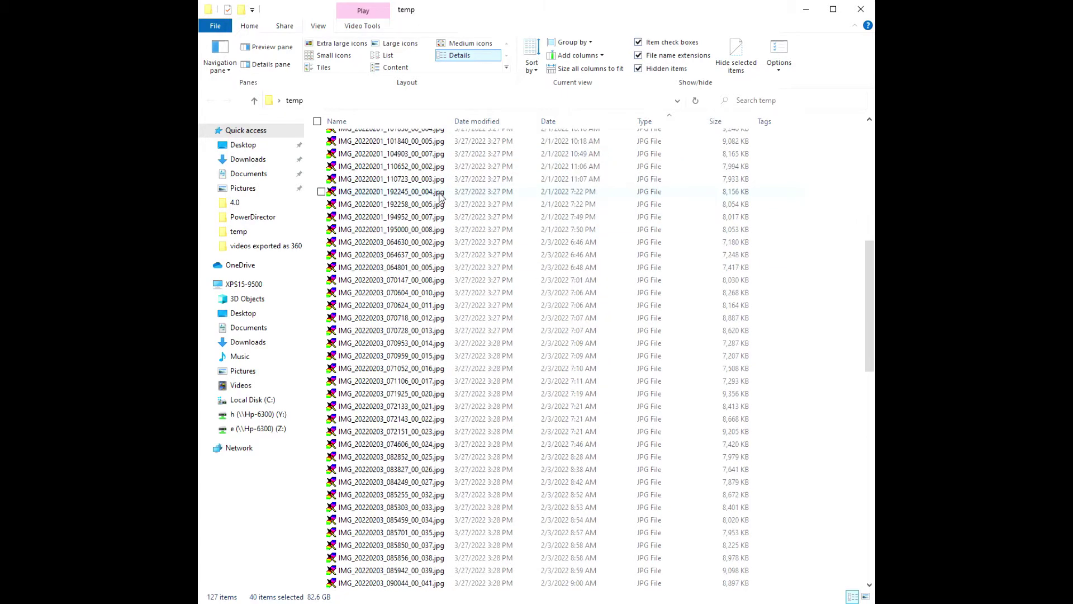
pyautogui.scroll(-3, 440, 194)
pyautogui.scroll(-12, 441, 194)
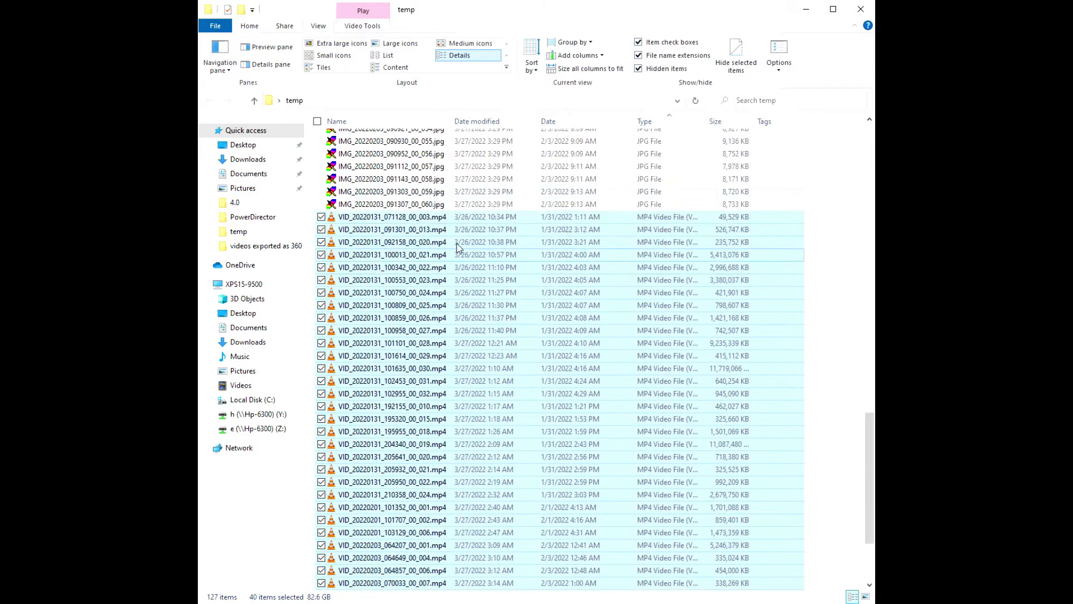
pyautogui.click(449, 218)
pyautogui.scroll(-3, 466, 231)
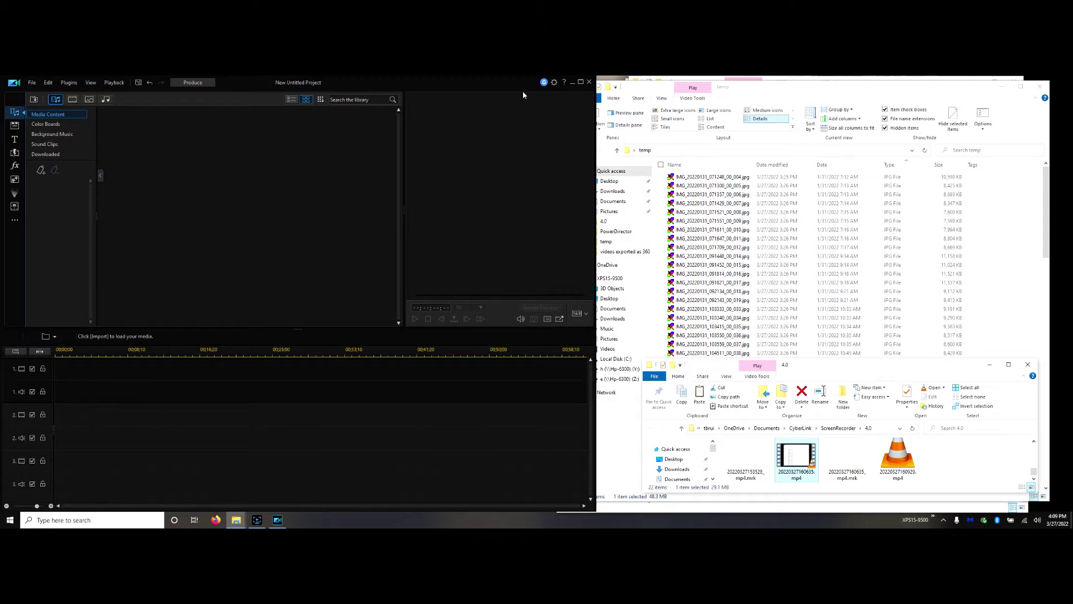
# Step: Select all files in the temp folder and import them into the PowerDirector media library
pyautogui.click(767, 96)
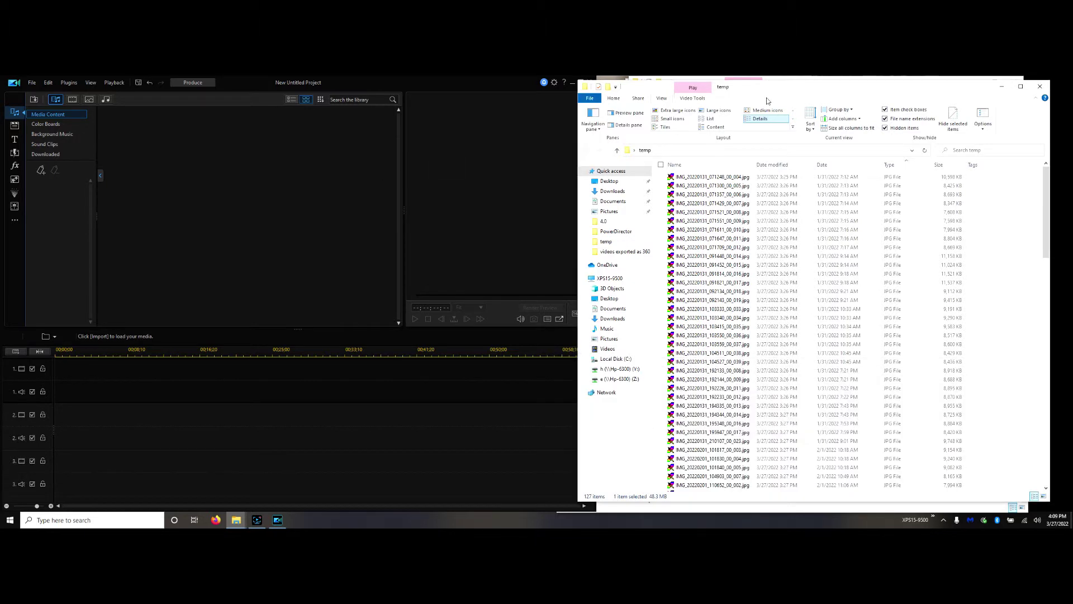
pyautogui.click(699, 178)
pyautogui.scroll(-15, 718, 279)
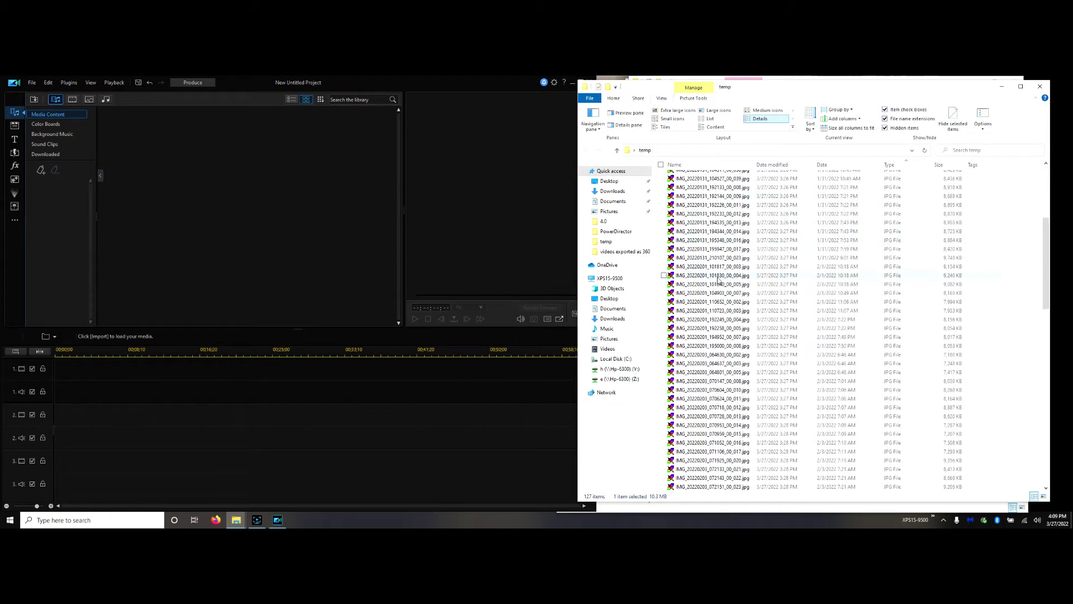
pyautogui.scroll(-15, 718, 281)
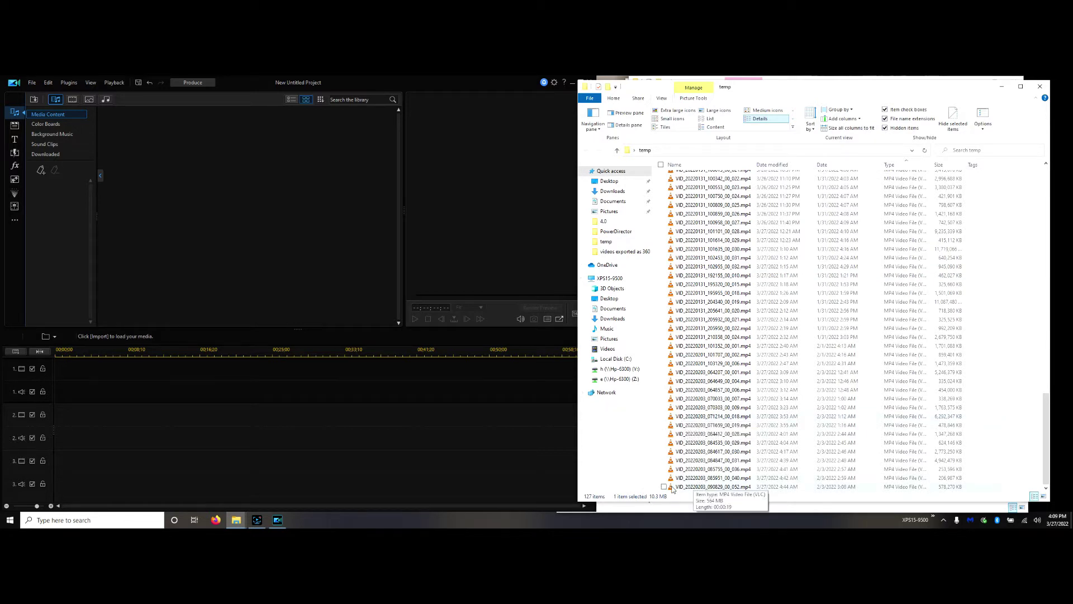
pyautogui.hotkey('ctrl', 'a')
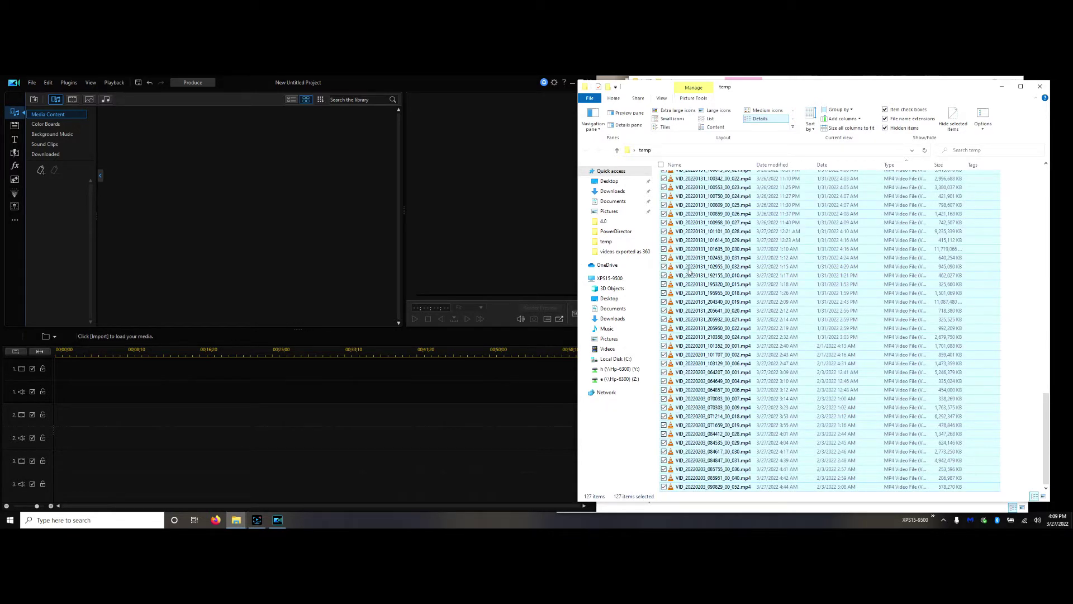
pyautogui.moveTo(691, 251); pyautogui.dragTo(200, 183)
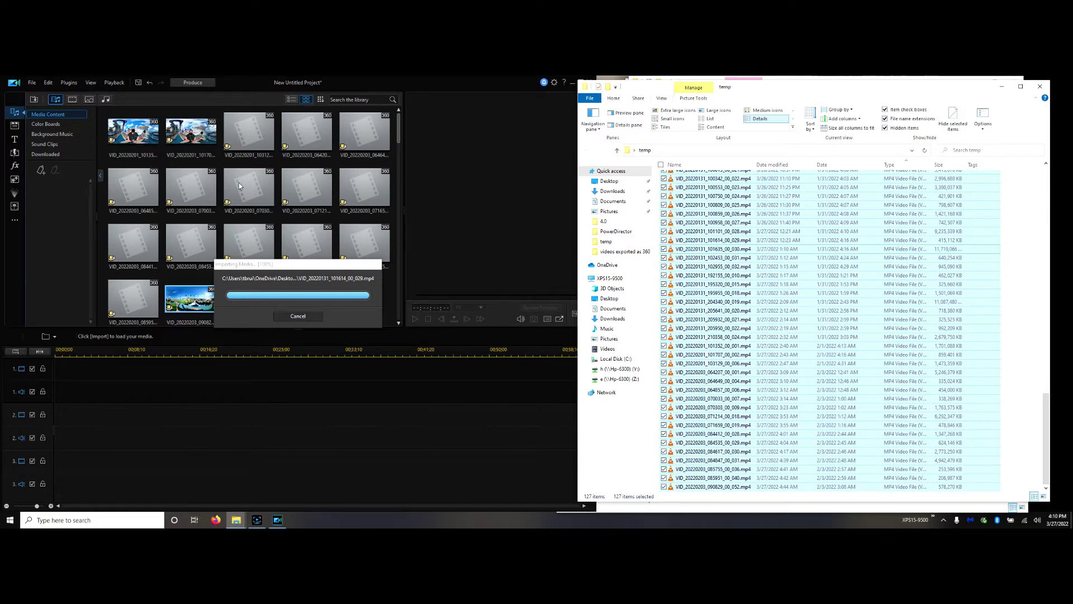
# Step: Show only videos in the library, place VID_20220203_064207_00_001 at the start of track 1 and create a 360° video project
pyautogui.moveTo(256, 521)
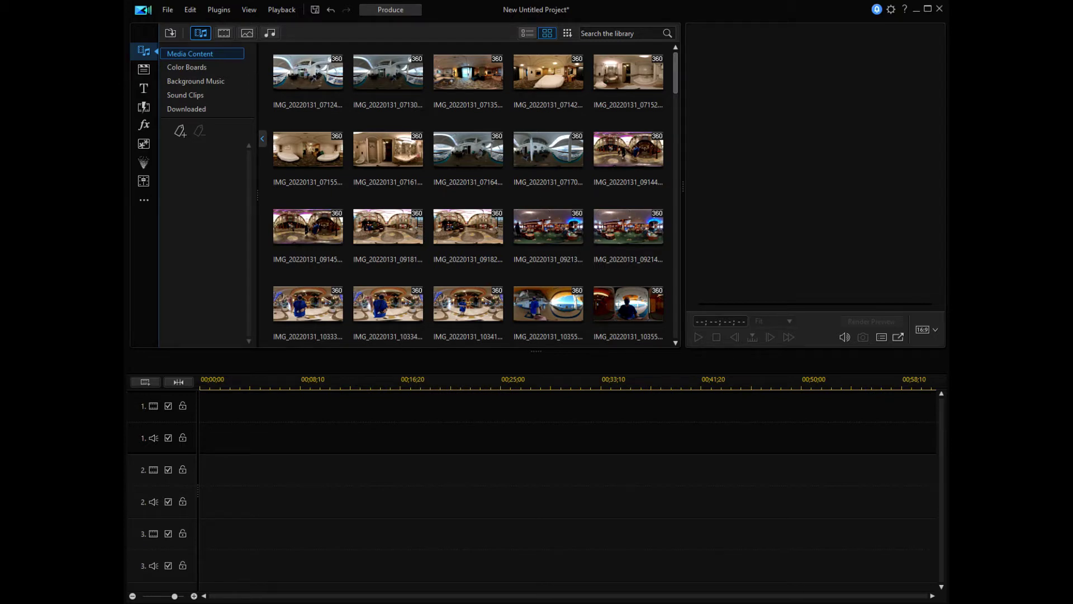
pyautogui.click(224, 33)
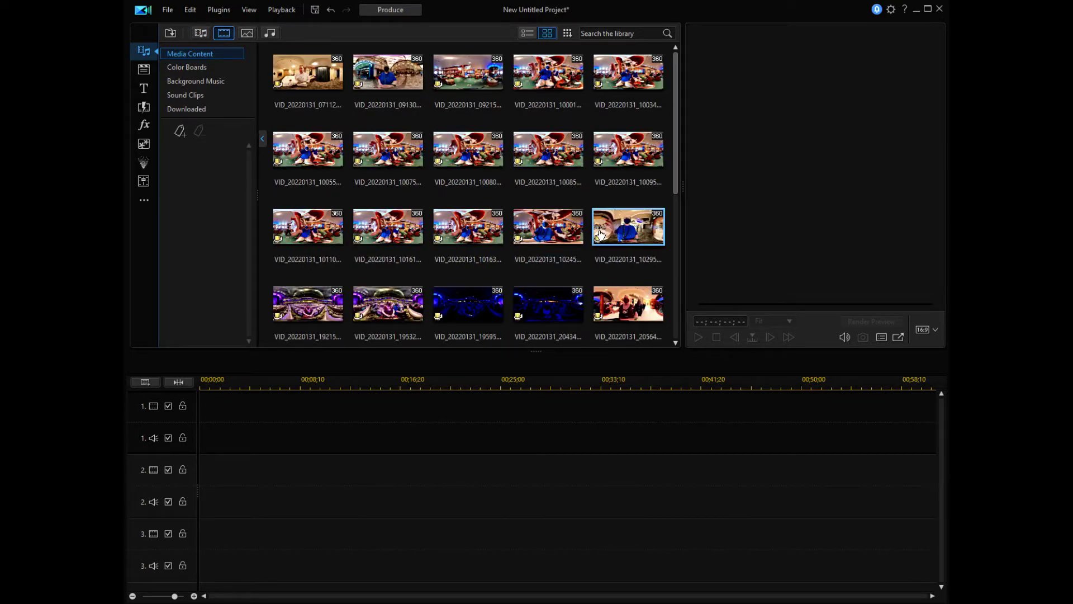
pyautogui.scroll(-5, 600, 234)
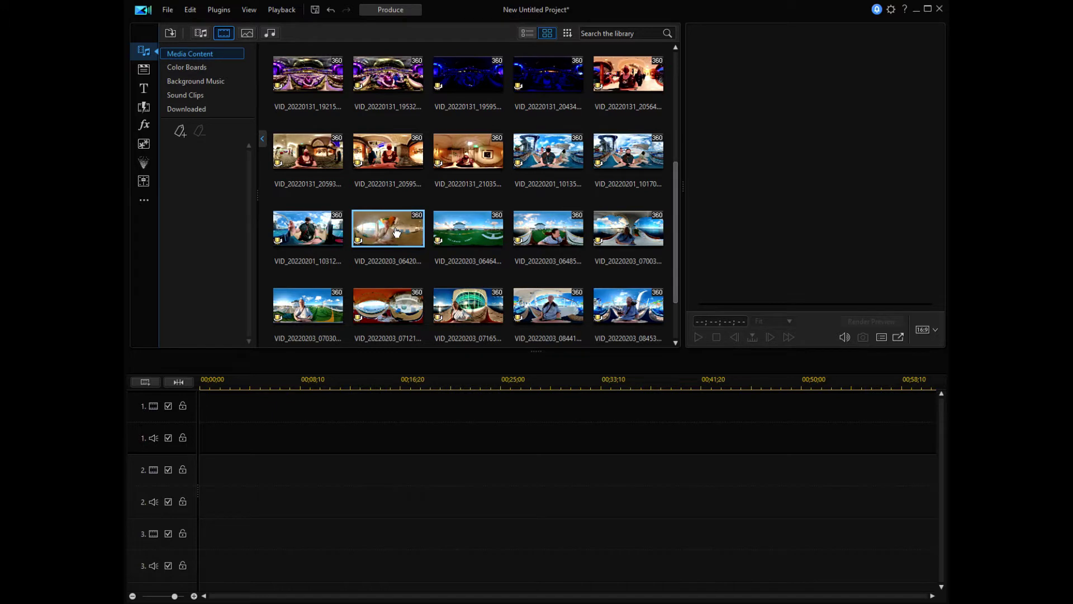
pyautogui.moveTo(395, 232); pyautogui.dragTo(198, 437)
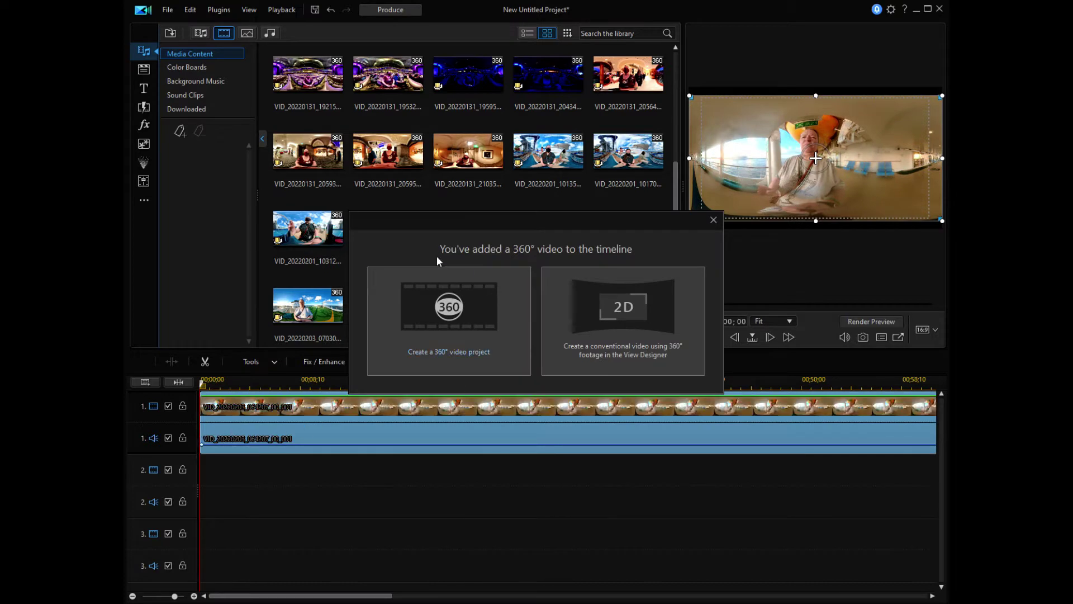
pyautogui.click(451, 314)
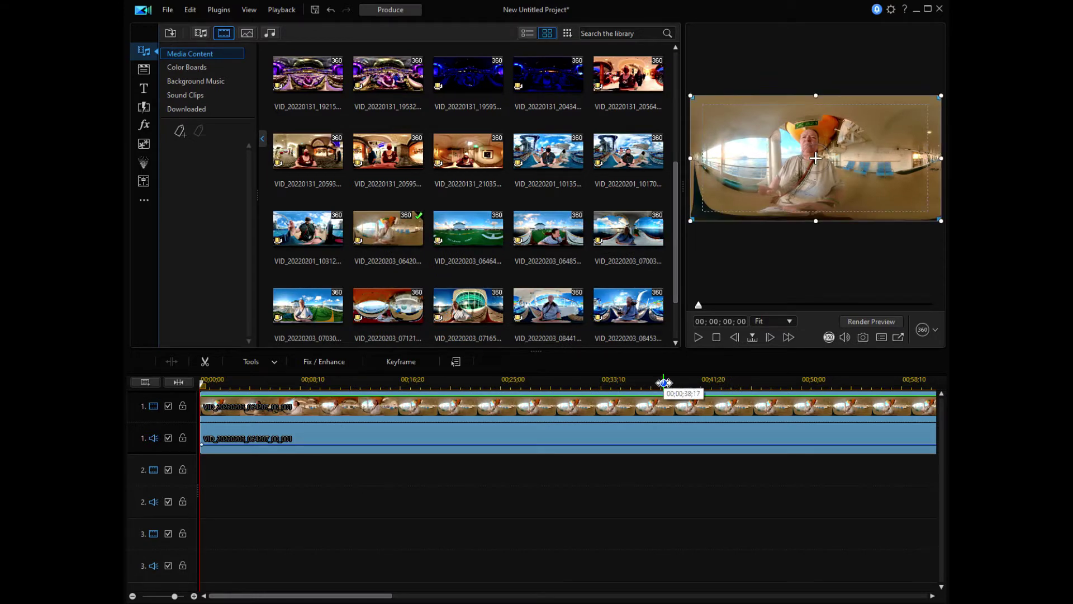
# Step: Append the VID_20220203 clips 064857_00_006, 070033_00_007, 070303_00_009 and 071214_00_018 in sequence after the first clip on track 1
pyautogui.moveTo(688, 380); pyautogui.dragTo(224, 383)
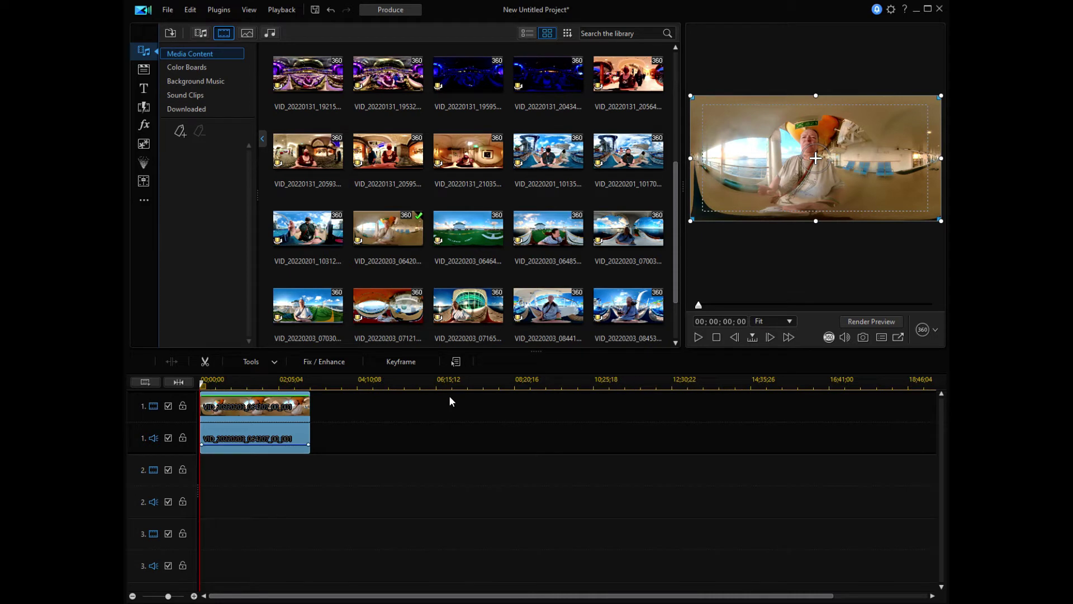
pyautogui.moveTo(546, 232); pyautogui.dragTo(310, 427)
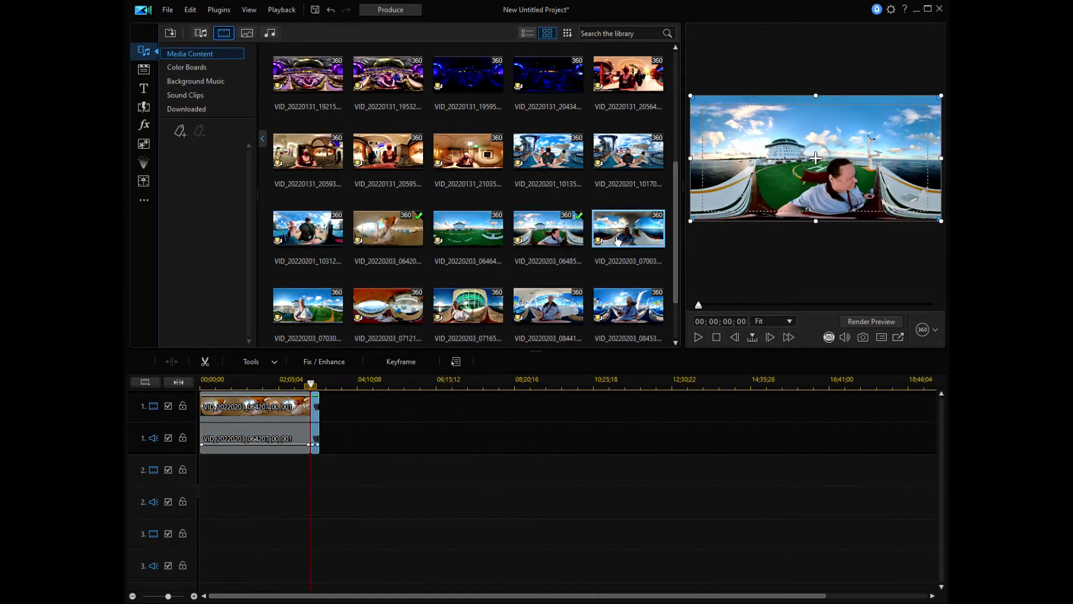
pyautogui.moveTo(633, 232); pyautogui.dragTo(319, 418)
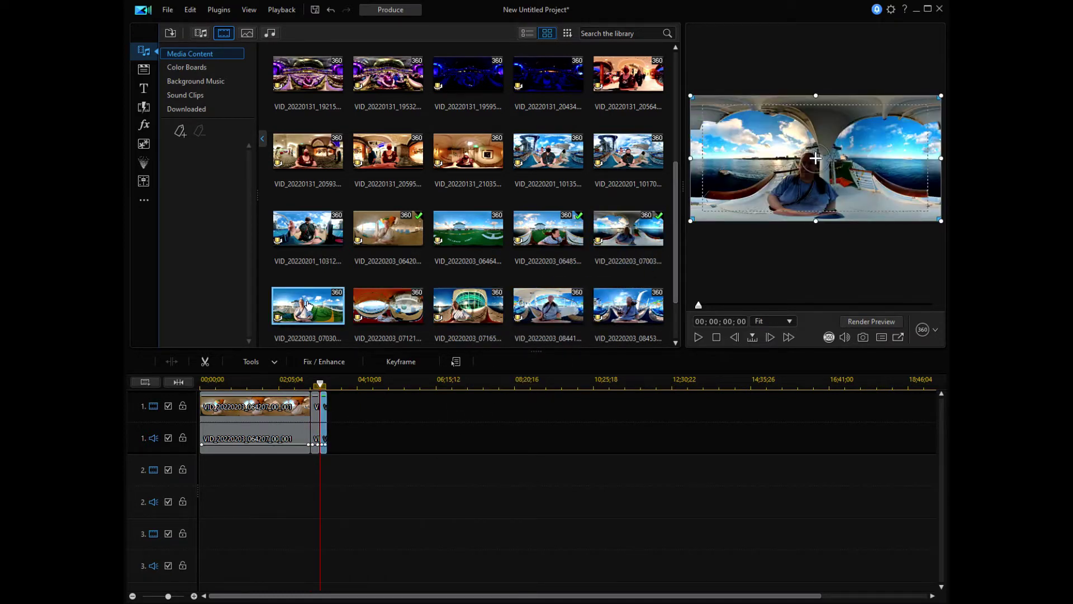
pyautogui.moveTo(309, 305); pyautogui.dragTo(327, 420)
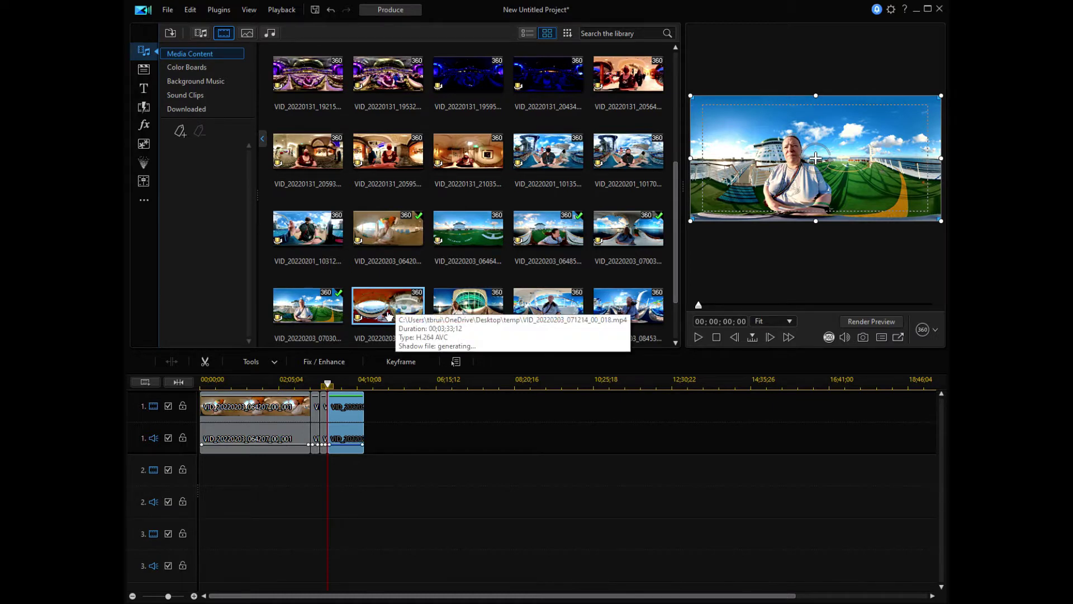
pyautogui.moveTo(389, 316); pyautogui.dragTo(364, 436)
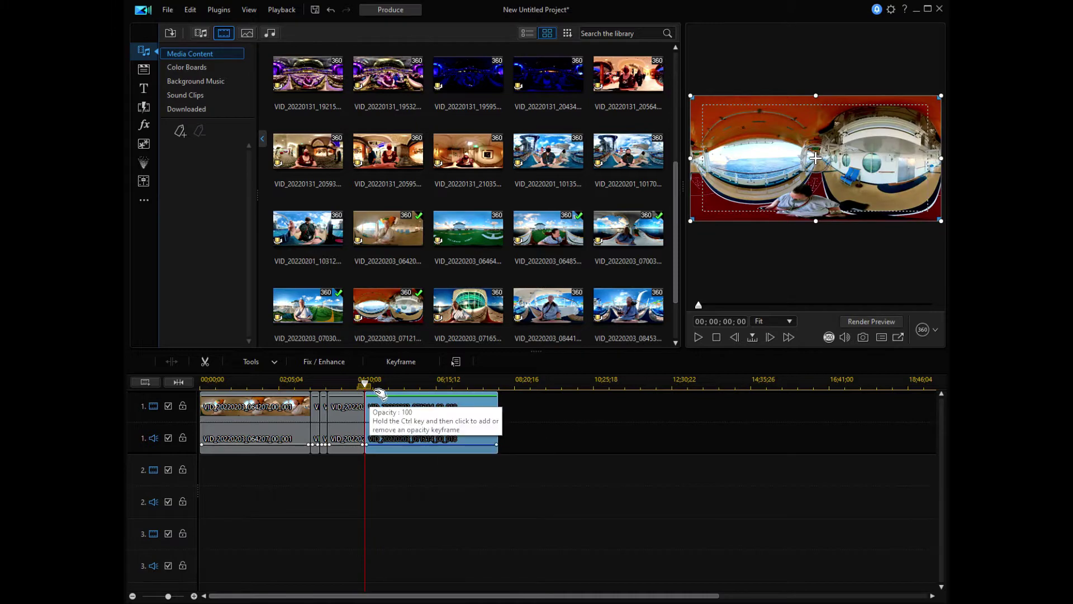
# Step: Select the first clip on track 1 and enable 360° viewer mode for its preview
pyautogui.moveTo(363, 381); pyautogui.dragTo(422, 399)
pyautogui.click(423, 402)
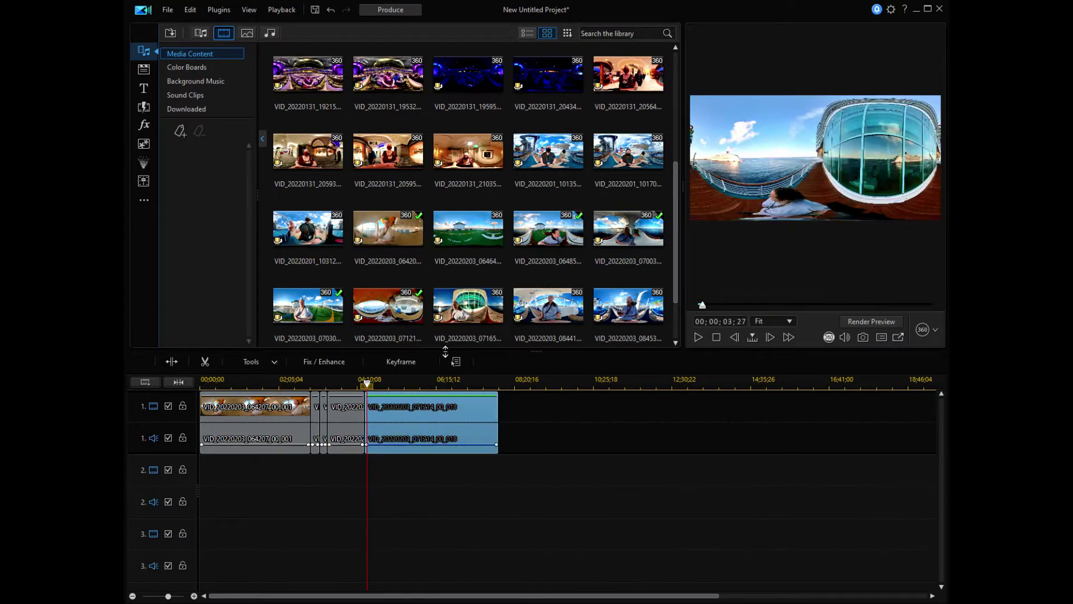
pyautogui.click(276, 442)
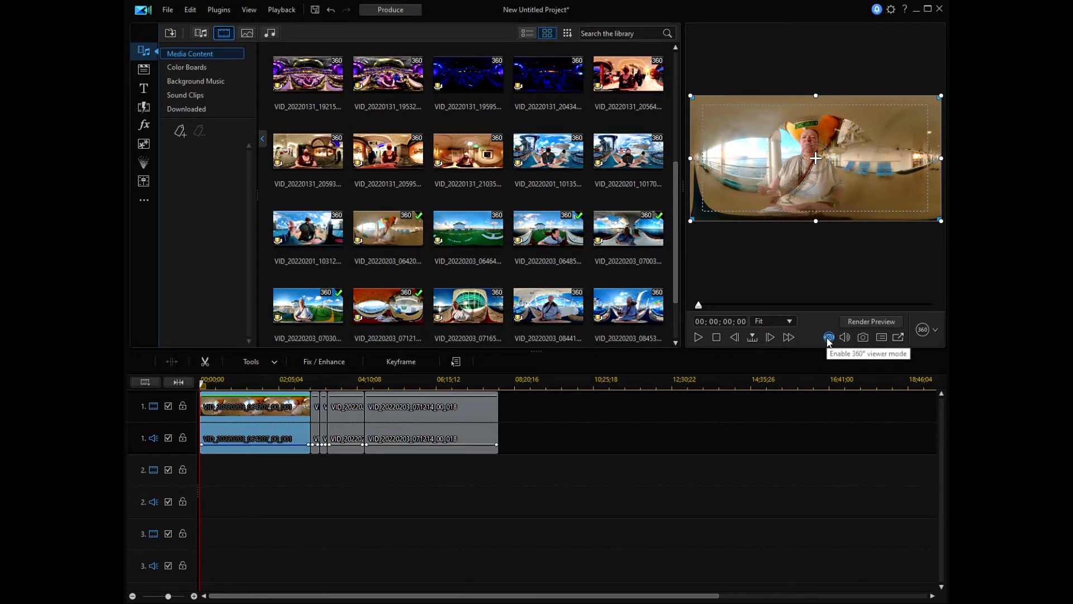
pyautogui.click(829, 337)
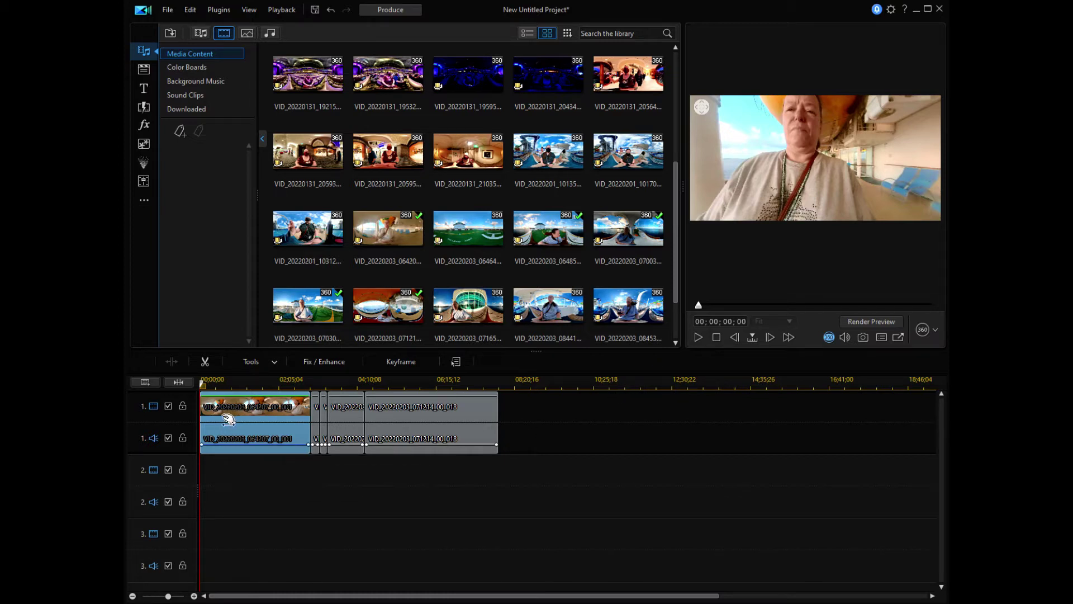
pyautogui.moveTo(327, 381); pyautogui.dragTo(503, 387)
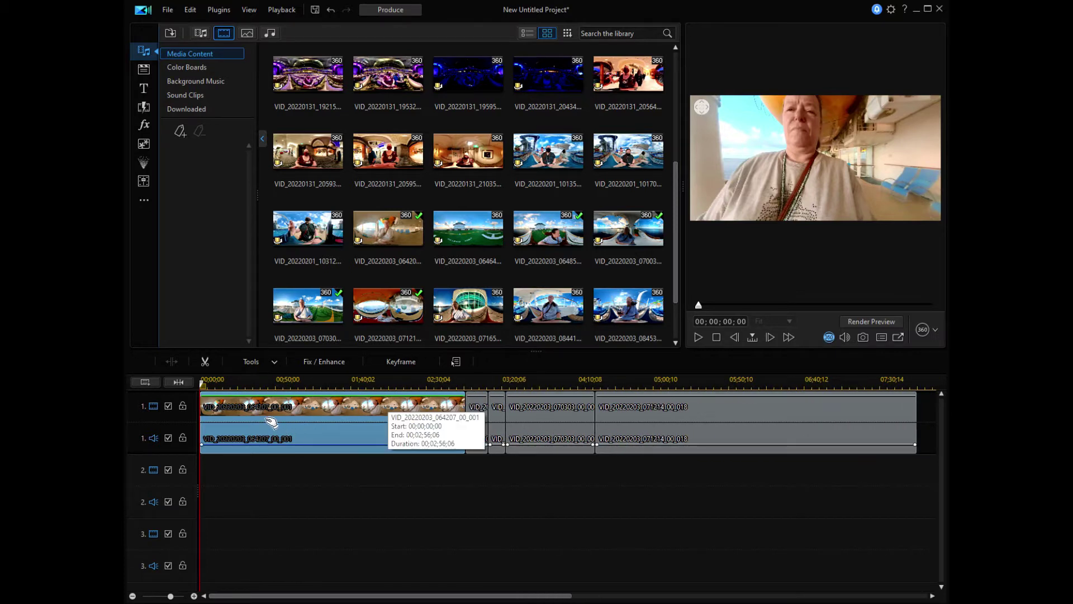
# Step: Set the Y rotation of the first clip's 360° start view to 180
pyautogui.click(266, 361)
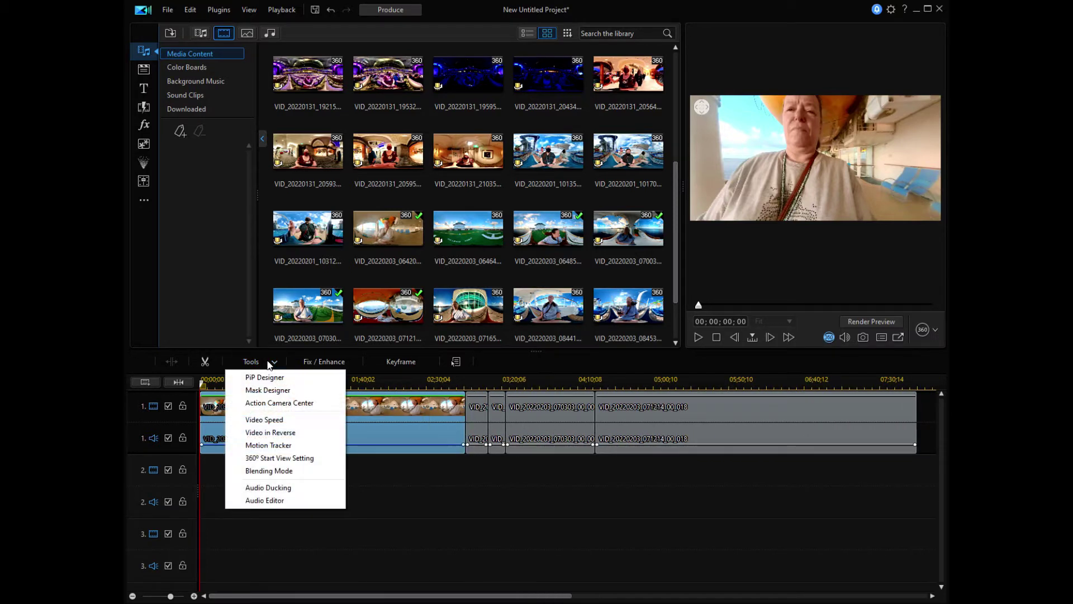
pyautogui.click(264, 460)
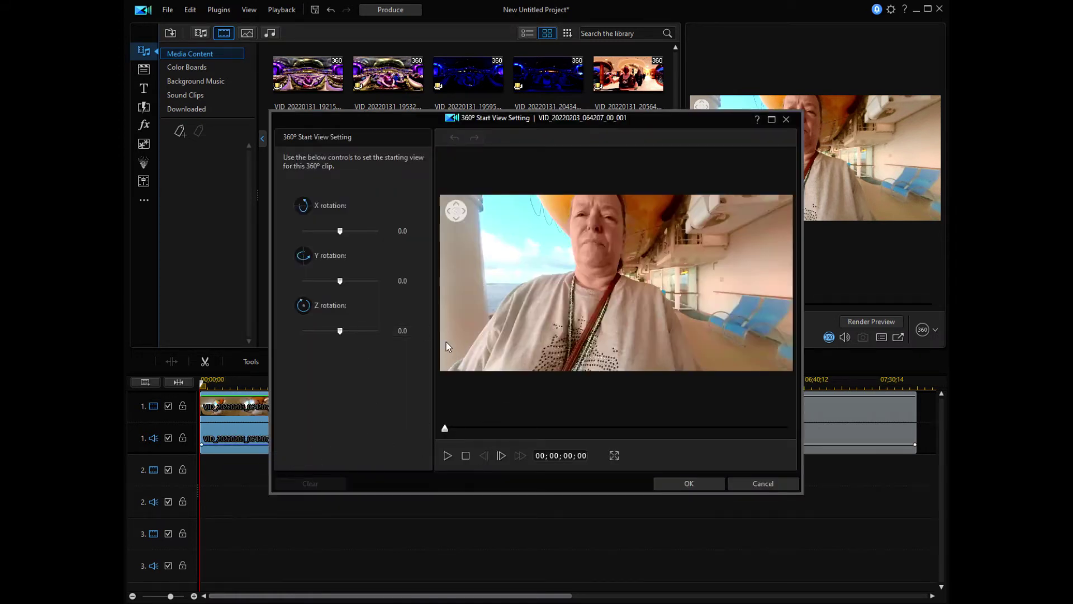
pyautogui.click(400, 281)
pyautogui.write('180')
pyautogui.click(682, 487)
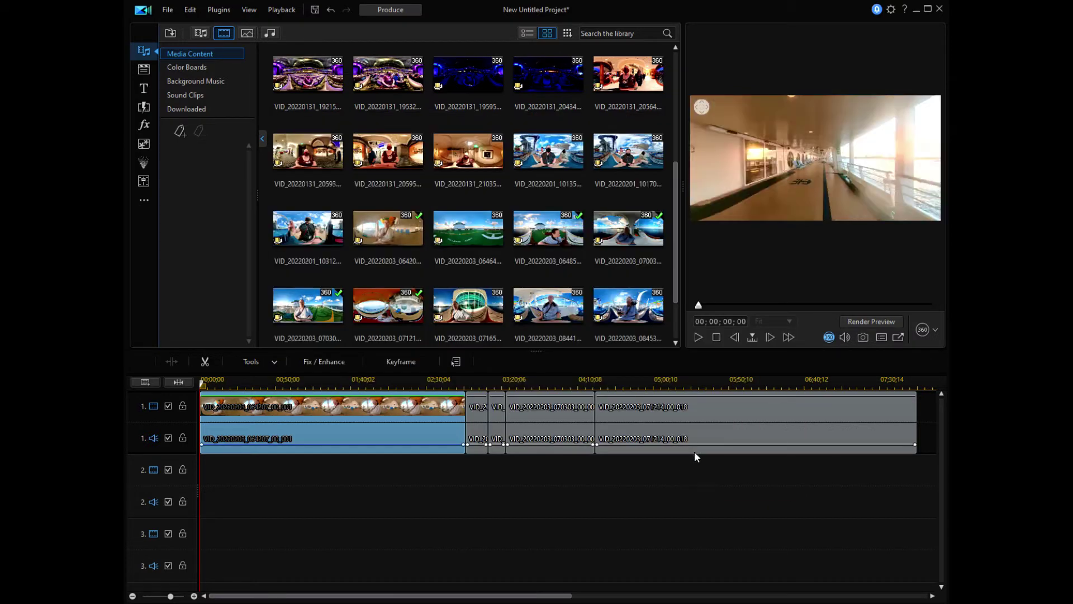
# Step: Set the Y rotation of the 360° start view to 180 for the second clip, VID_20220203_064857_00_006
pyautogui.click(481, 411)
pyautogui.click(259, 361)
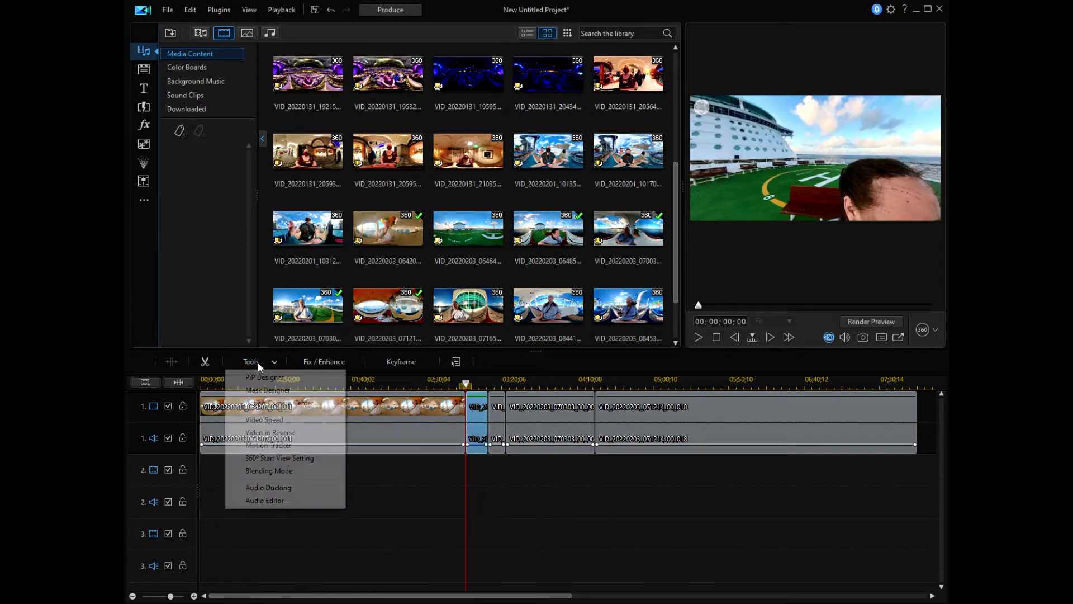
pyautogui.click(270, 459)
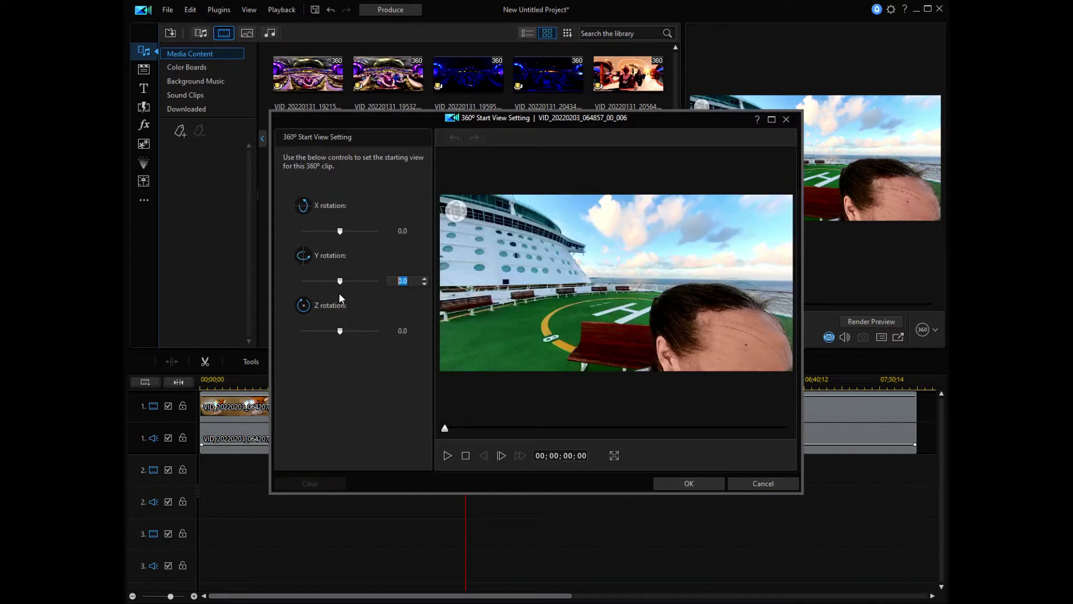
pyautogui.write('180')
pyautogui.click(689, 483)
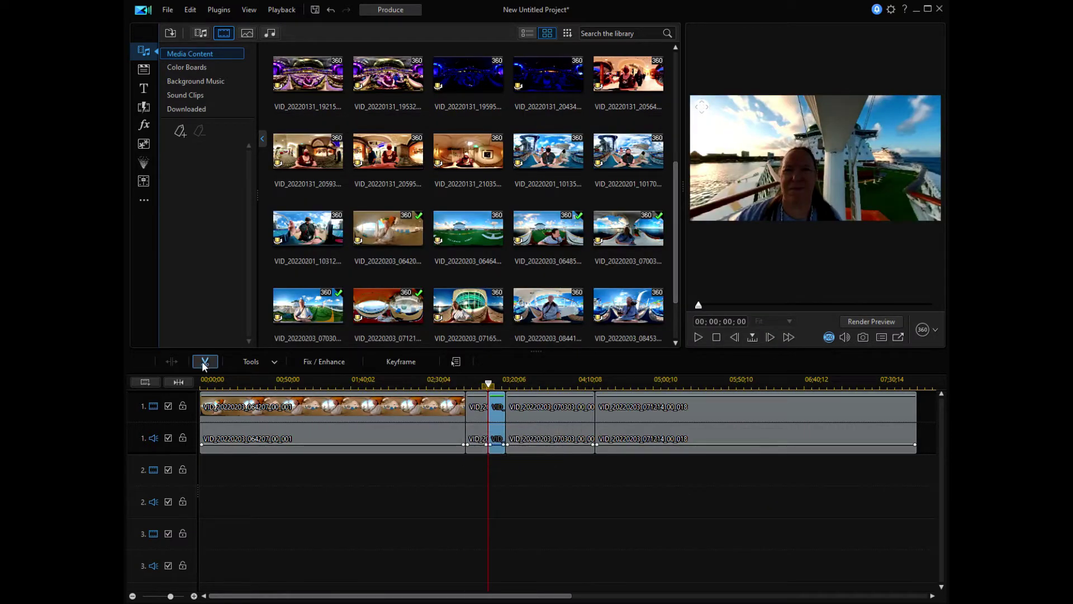
# Step: Set the Y rotation of the 360° start view to 180 for the third clip, VID_20220203_070033_00_007
pyautogui.click(261, 361)
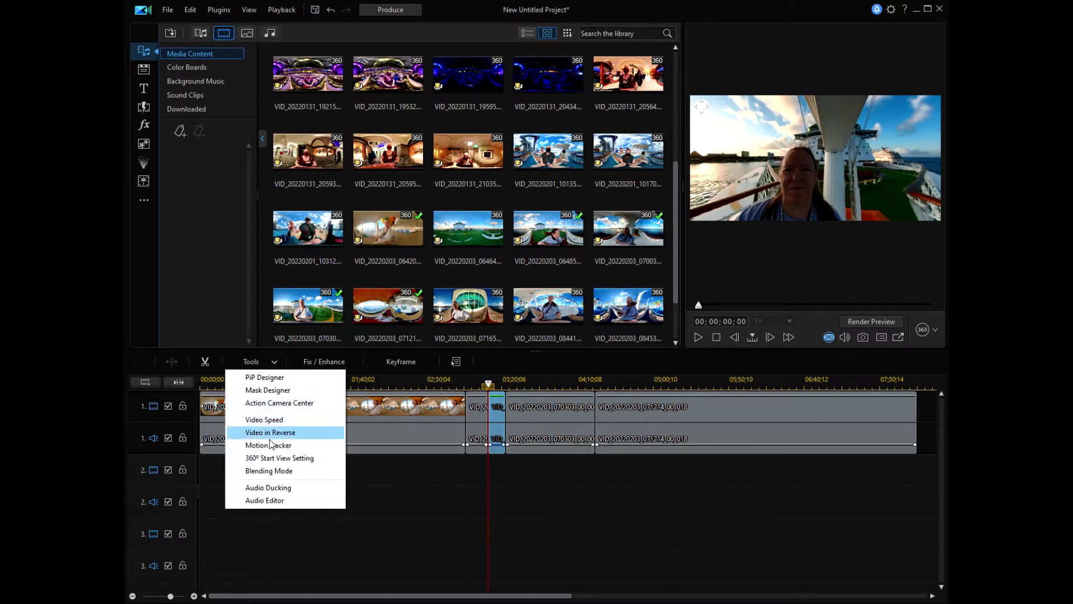
pyautogui.click(273, 458)
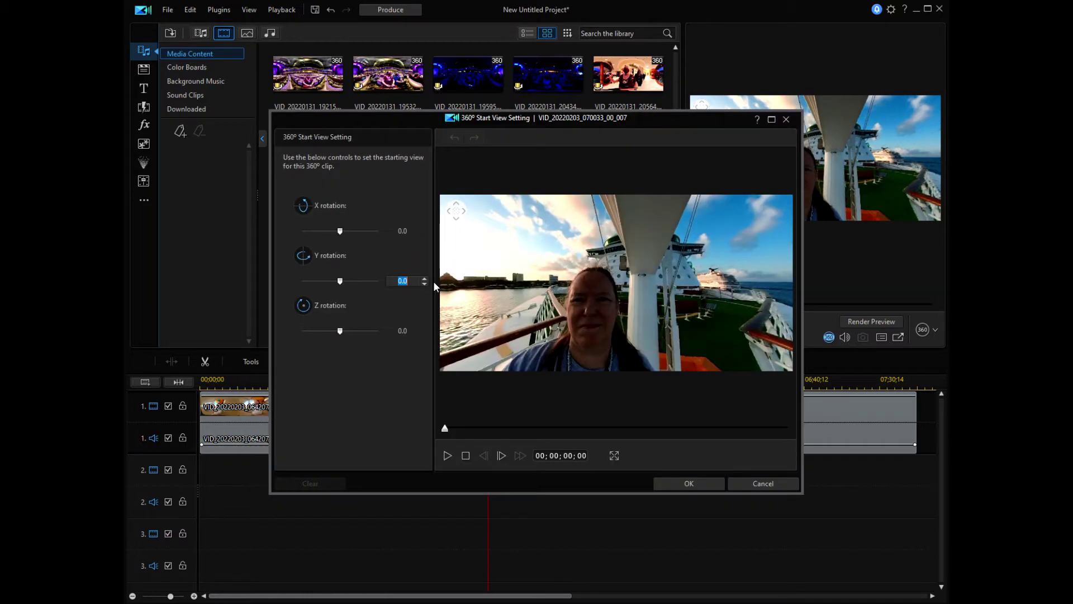
pyautogui.write('180')
pyautogui.click(686, 484)
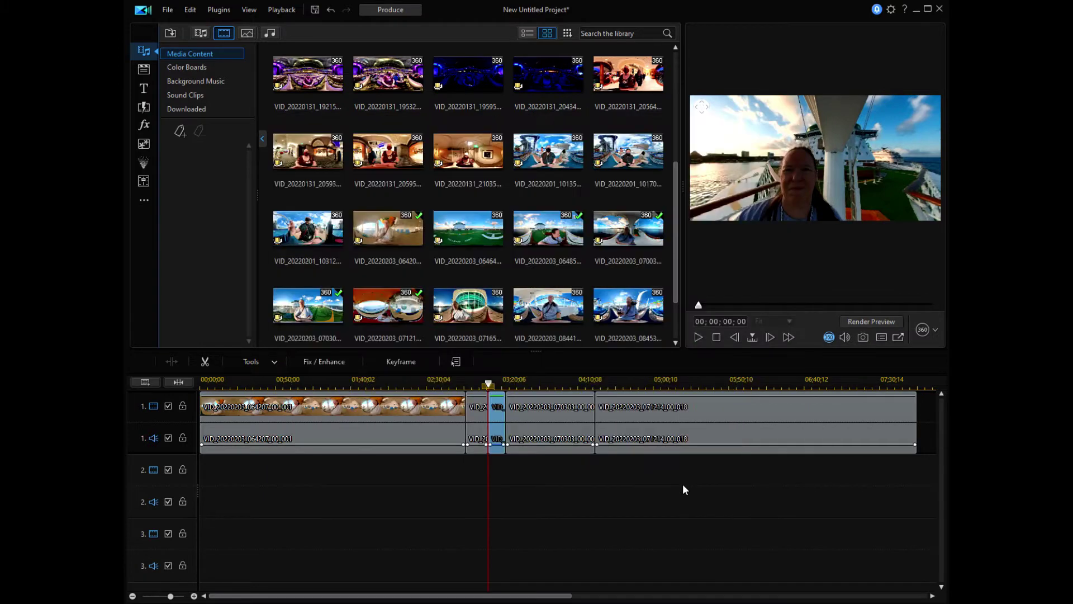
# Step: Set the Y rotation of the 360° start view to 180 for the fourth clip, VID_20220203_070303_00_009
pyautogui.click(528, 413)
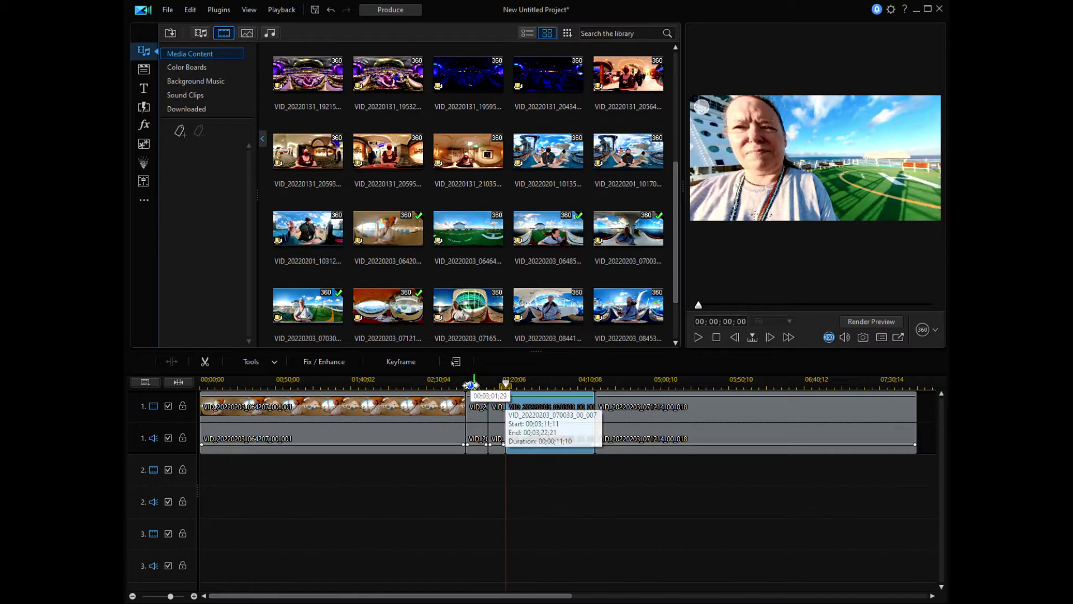
pyautogui.click(253, 362)
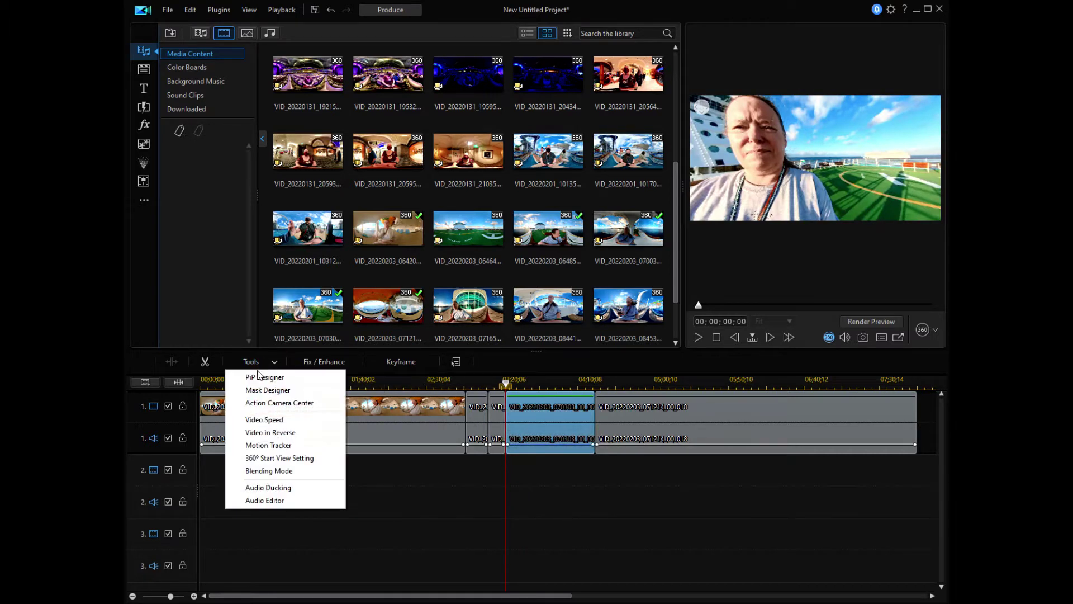
pyautogui.click(264, 459)
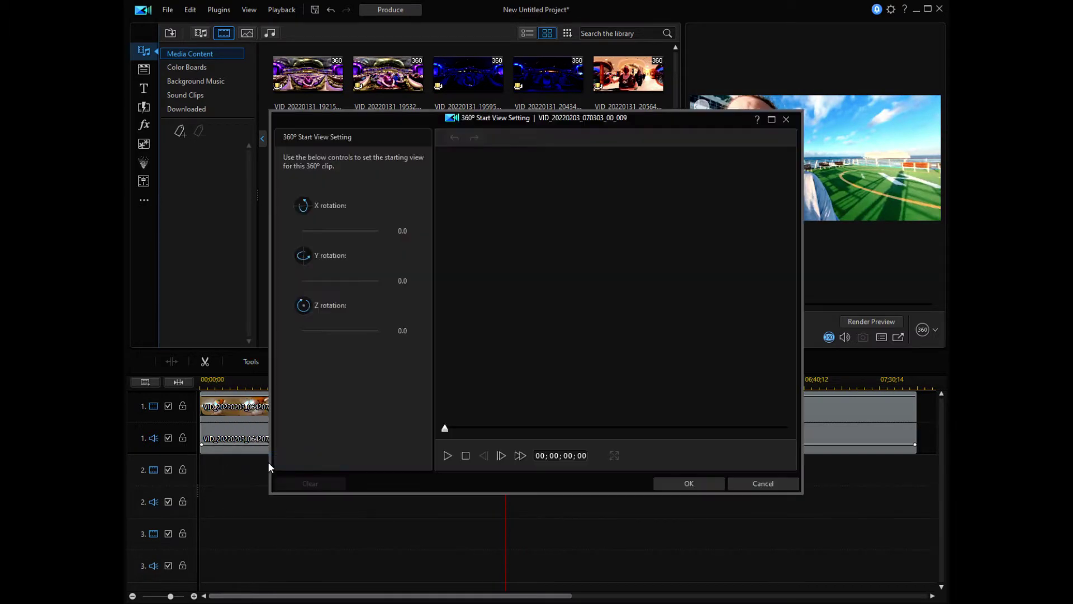
pyautogui.click(398, 281)
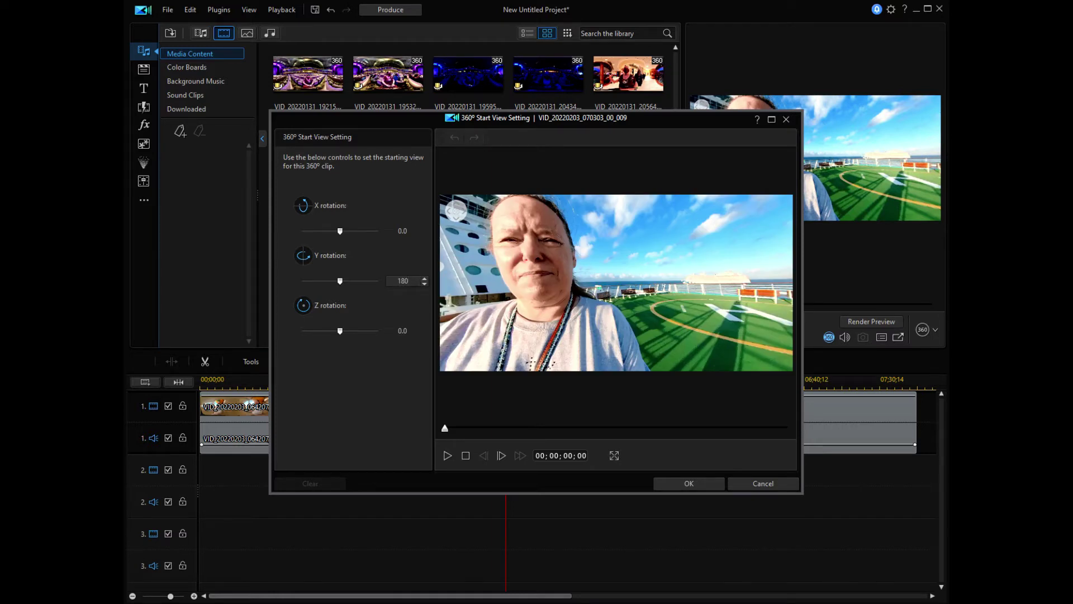
pyautogui.click(693, 481)
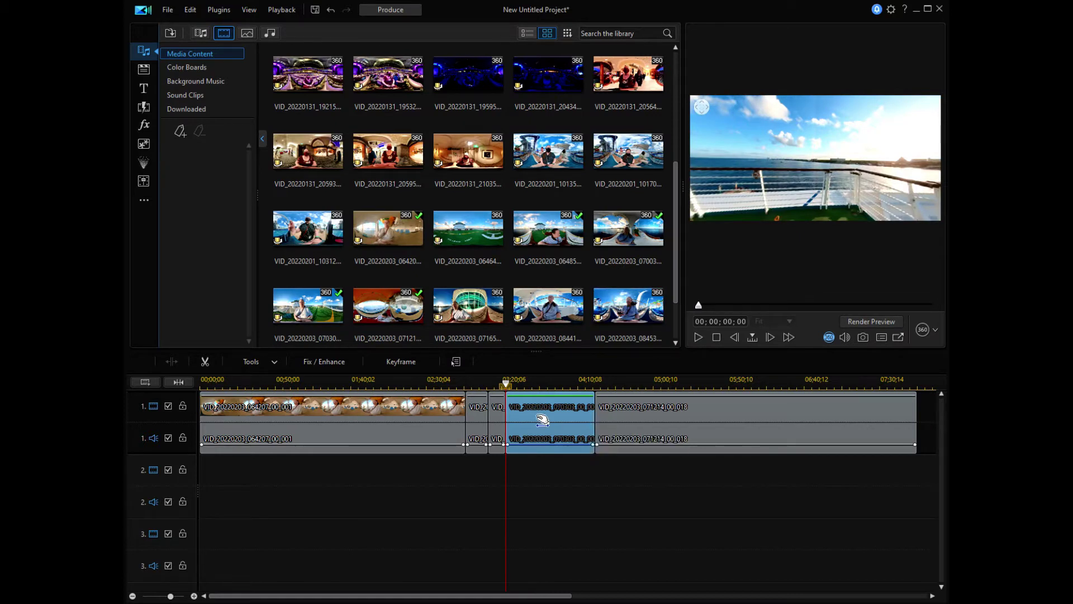
# Step: Set the Y rotation of the 360° start view to 180 for the fifth clip, VID_20220203_071214_00_018
pyautogui.click(641, 422)
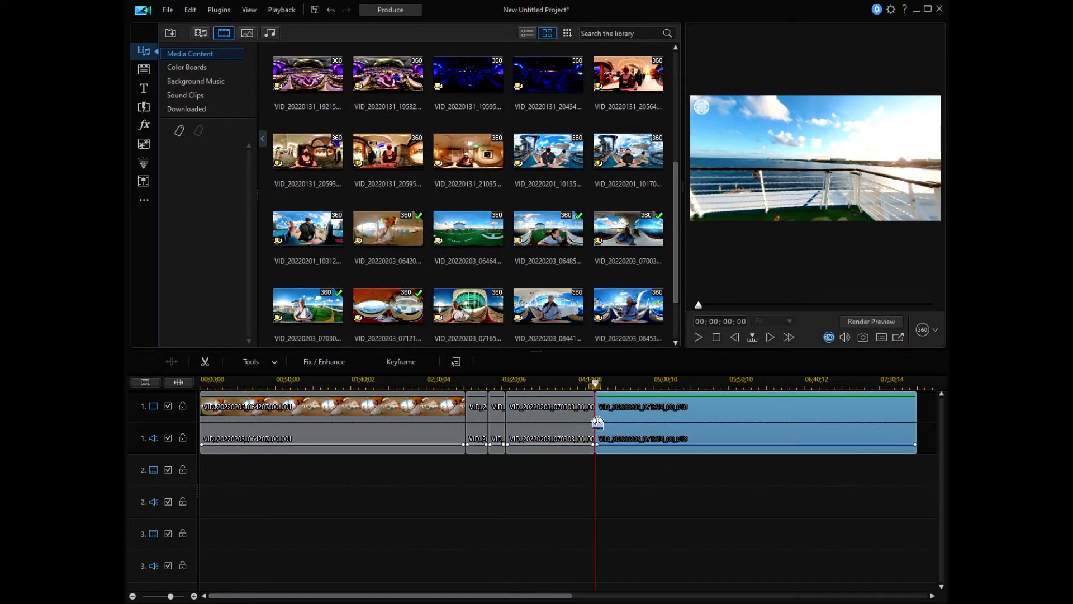
pyautogui.click(254, 362)
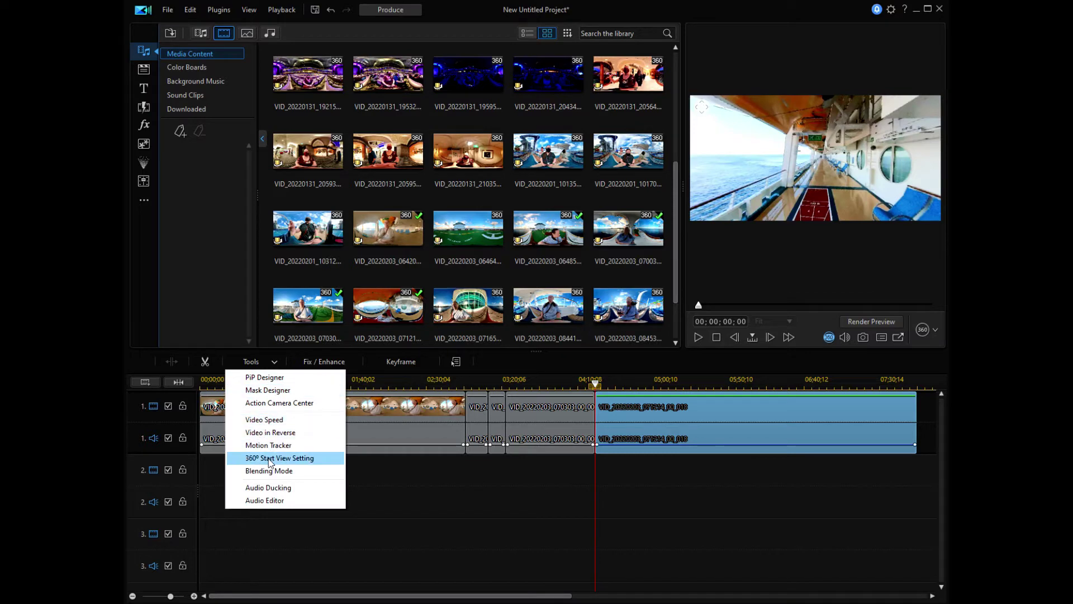
pyautogui.click(269, 458)
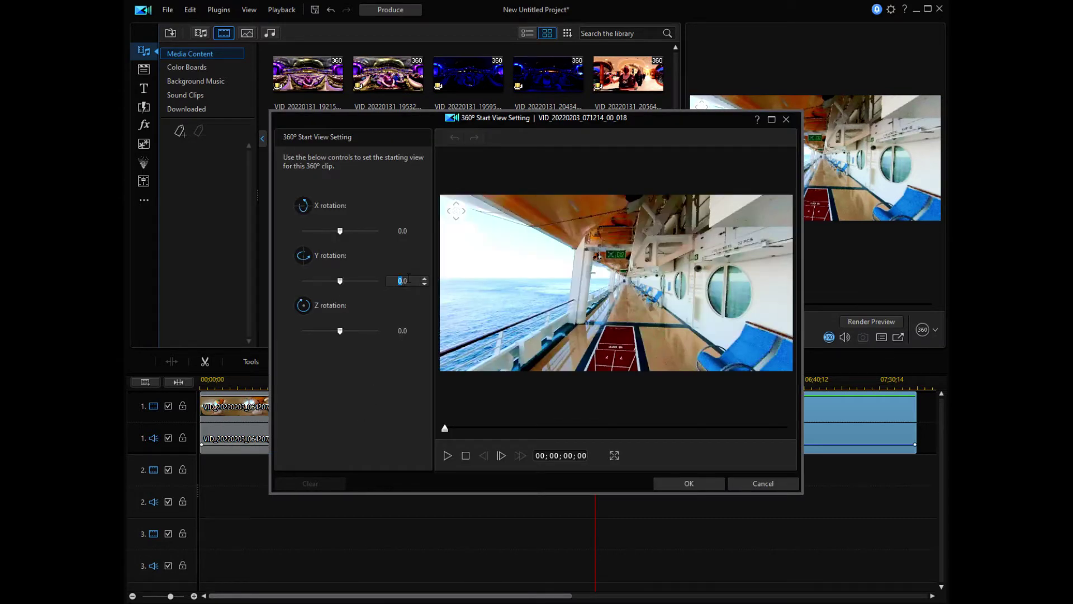
pyautogui.moveTo(409, 278); pyautogui.dragTo(365, 286)
pyautogui.write('180')
pyautogui.click(694, 484)
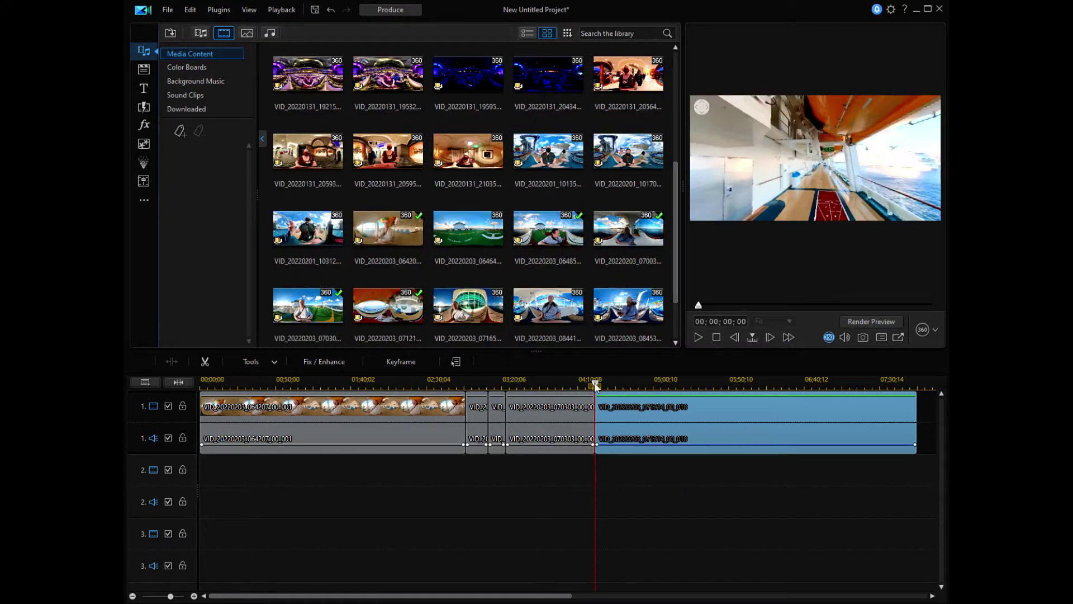
# Step: Play the project from the start of track 1 and look around within the 360° preview
pyautogui.moveTo(591, 384); pyautogui.dragTo(201, 385)
pyautogui.click(335, 425)
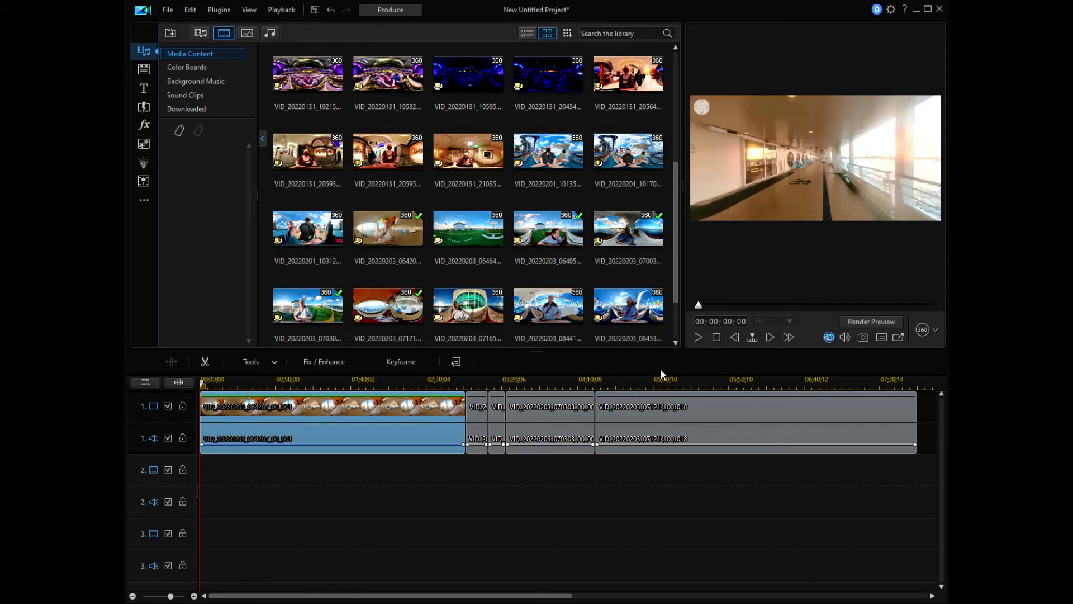
pyautogui.click(698, 337)
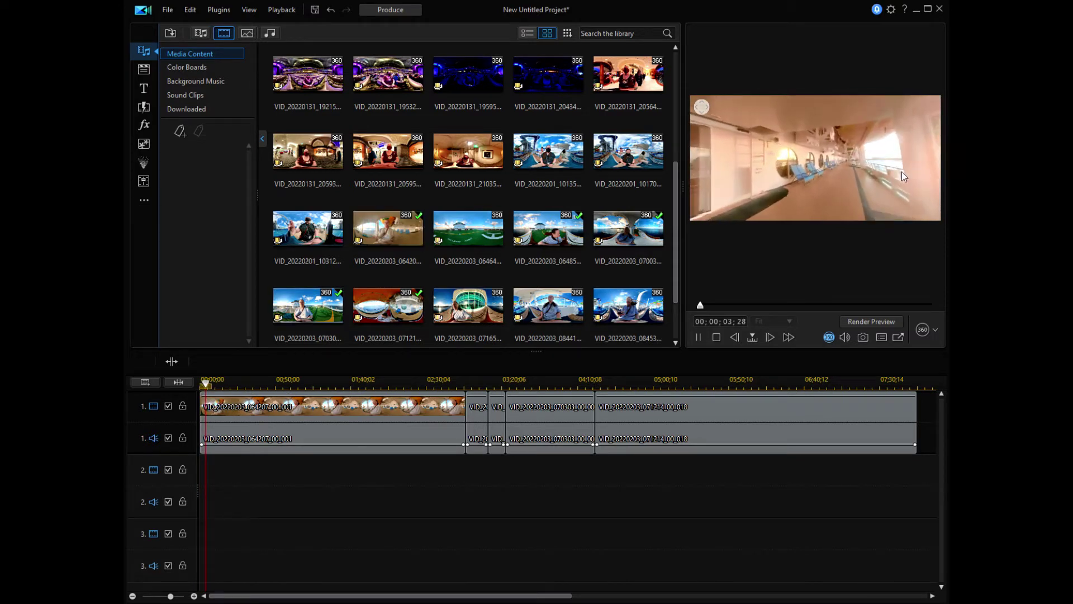
pyautogui.moveTo(905, 175); pyautogui.dragTo(764, 215)
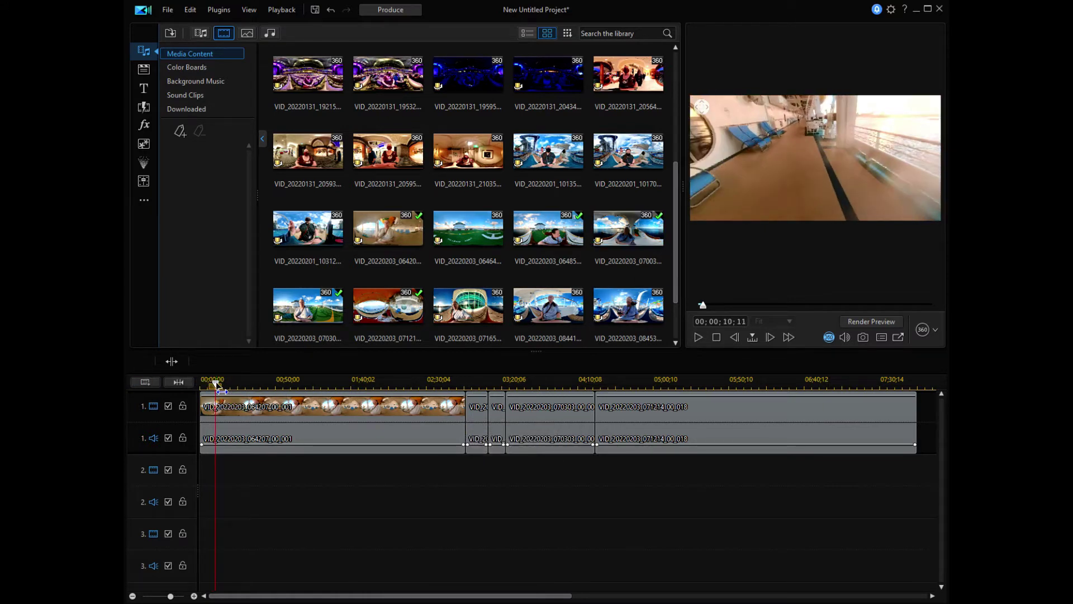
# Step: Append VID_20220203_071659_00_019 after the last clip on track 1 and change the Y rotation of its 360° start view
pyautogui.moveTo(221, 390); pyautogui.dragTo(944, 442)
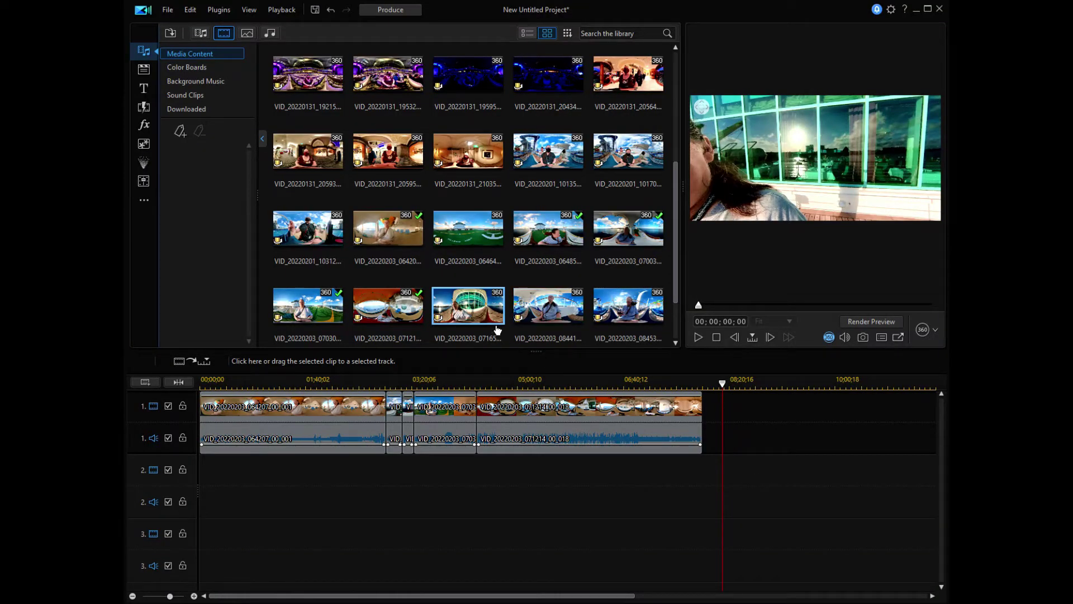
pyautogui.moveTo(472, 302); pyautogui.dragTo(692, 432)
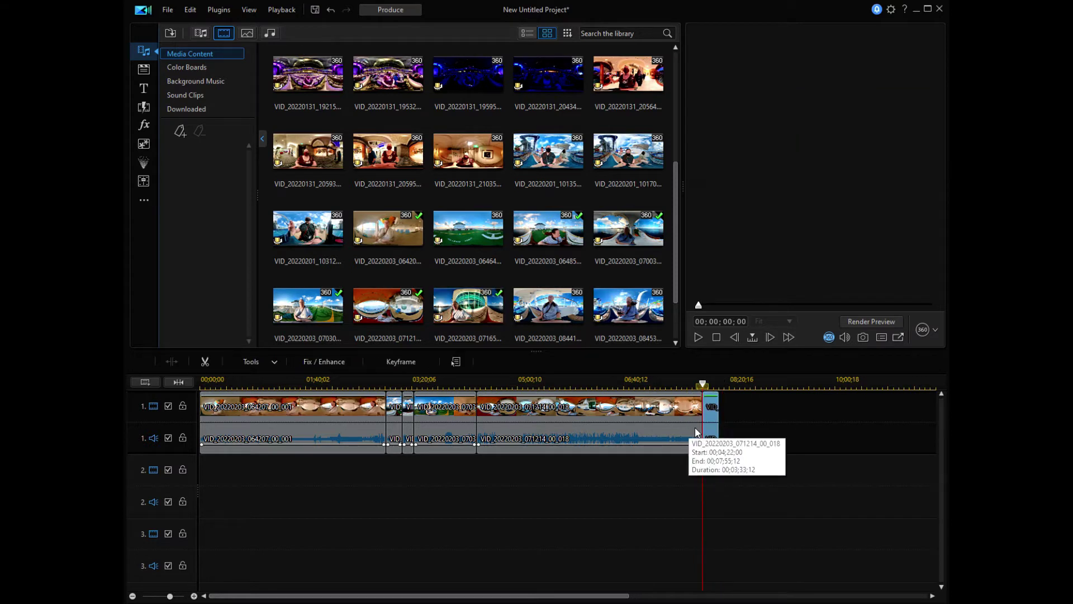
pyautogui.click(271, 366)
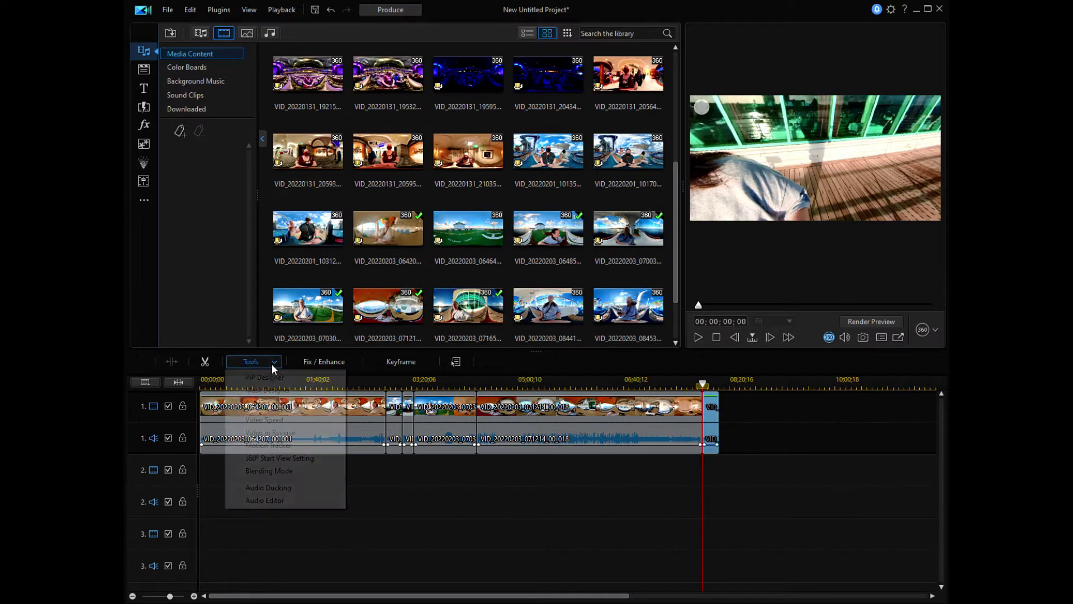
pyautogui.click(273, 459)
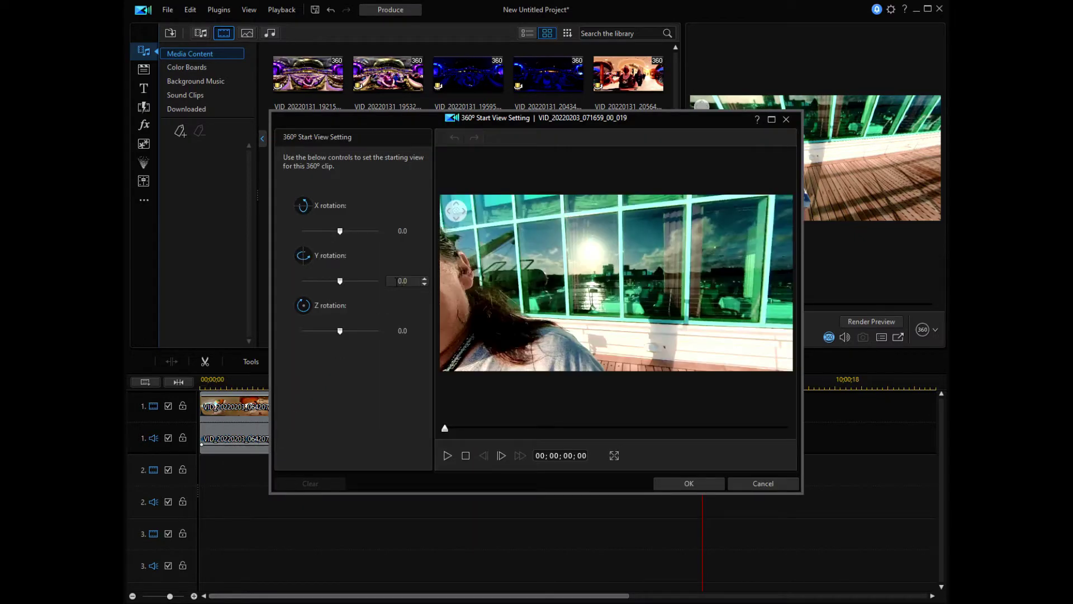
pyautogui.doubleClick(400, 281)
pyautogui.click(690, 486)
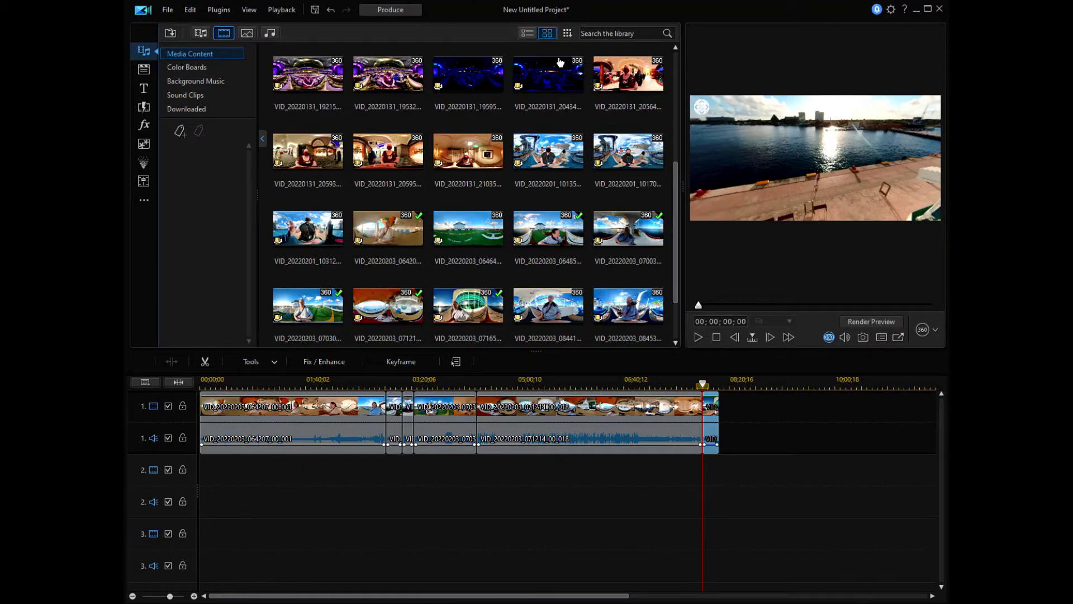
# Step: Show only photos in the media library and browse them down to the IMG_20220203 images
pyautogui.click(626, 77)
pyautogui.click(249, 33)
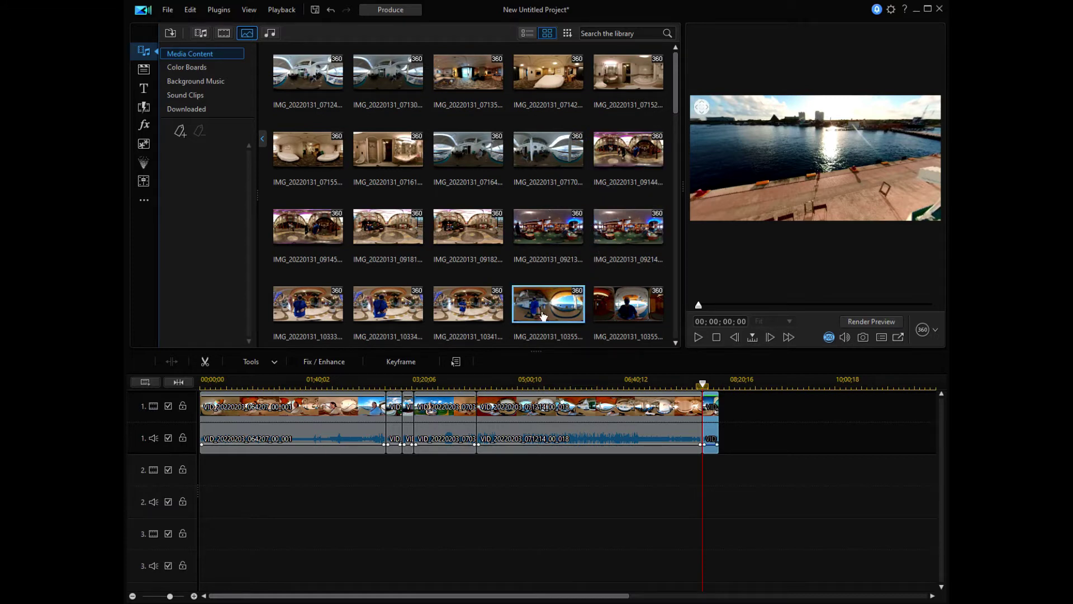
pyautogui.click(676, 344)
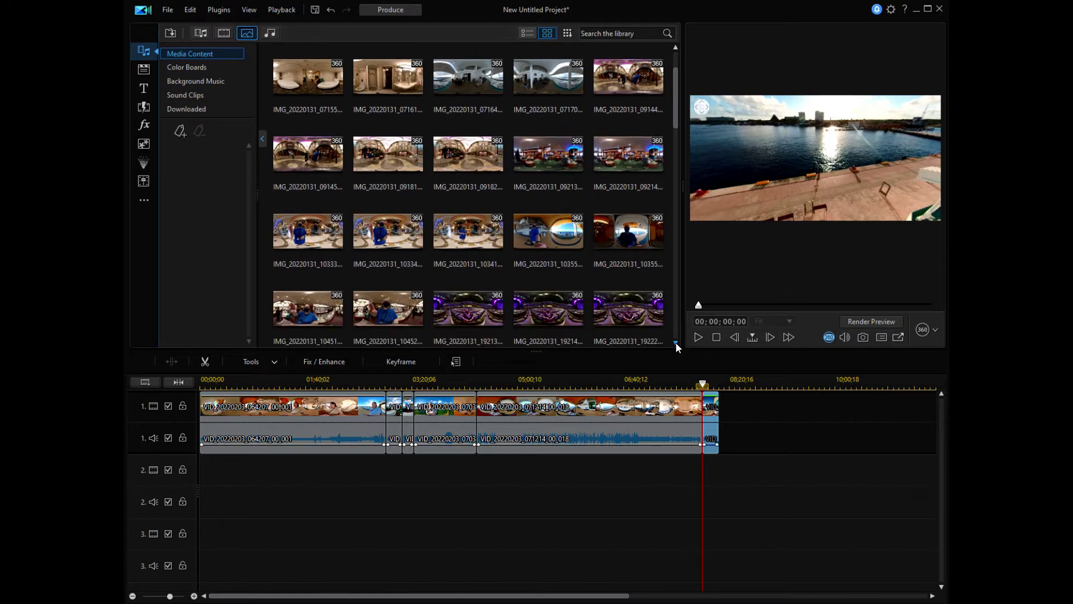
pyautogui.click(675, 343)
pyautogui.click(676, 344)
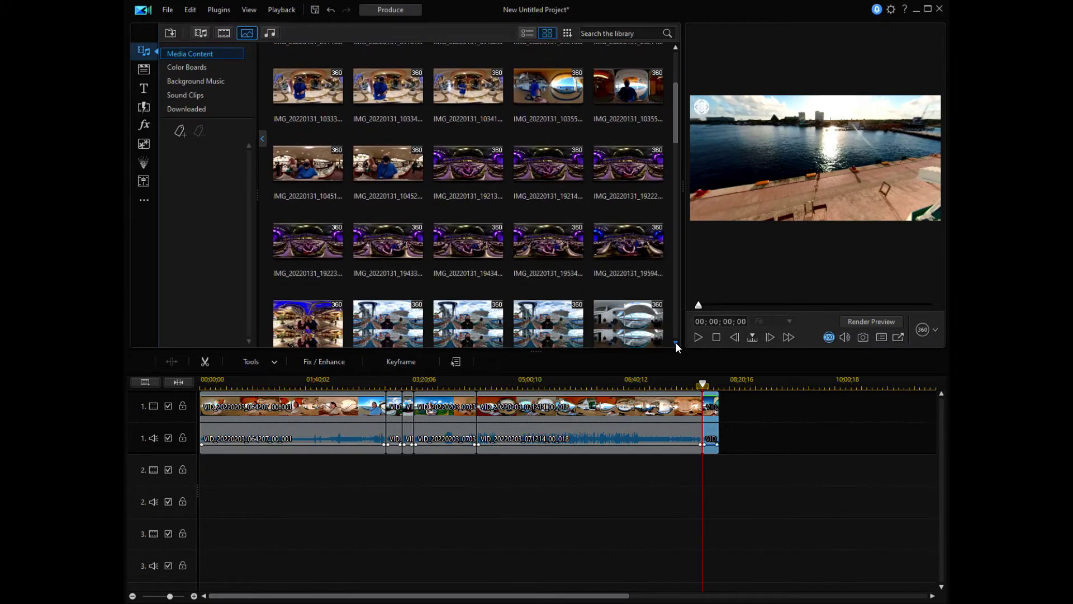
pyautogui.click(676, 343)
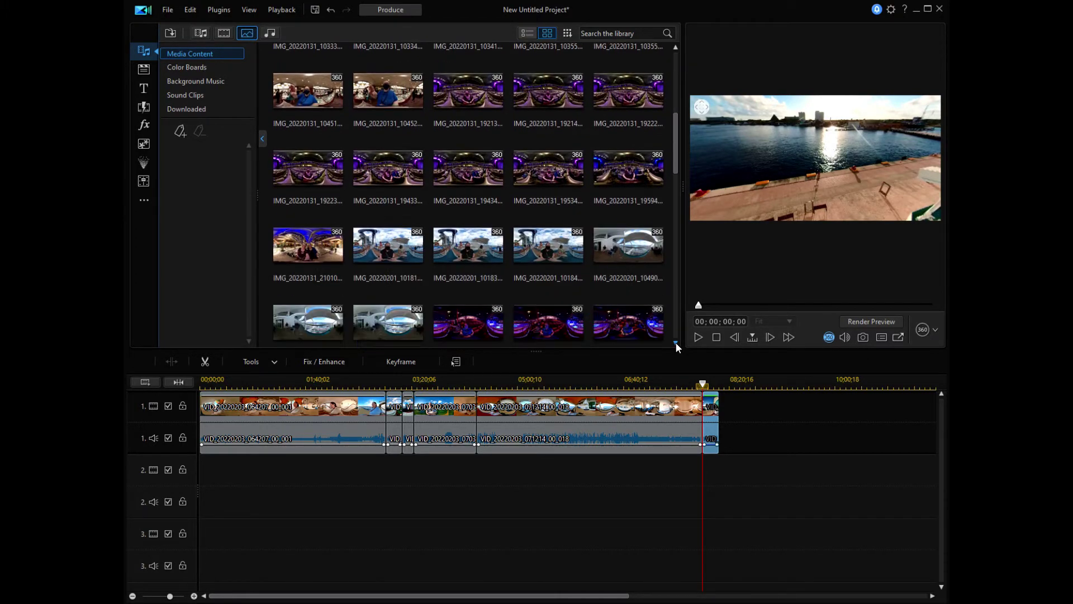
pyautogui.click(676, 343)
pyautogui.click(675, 343)
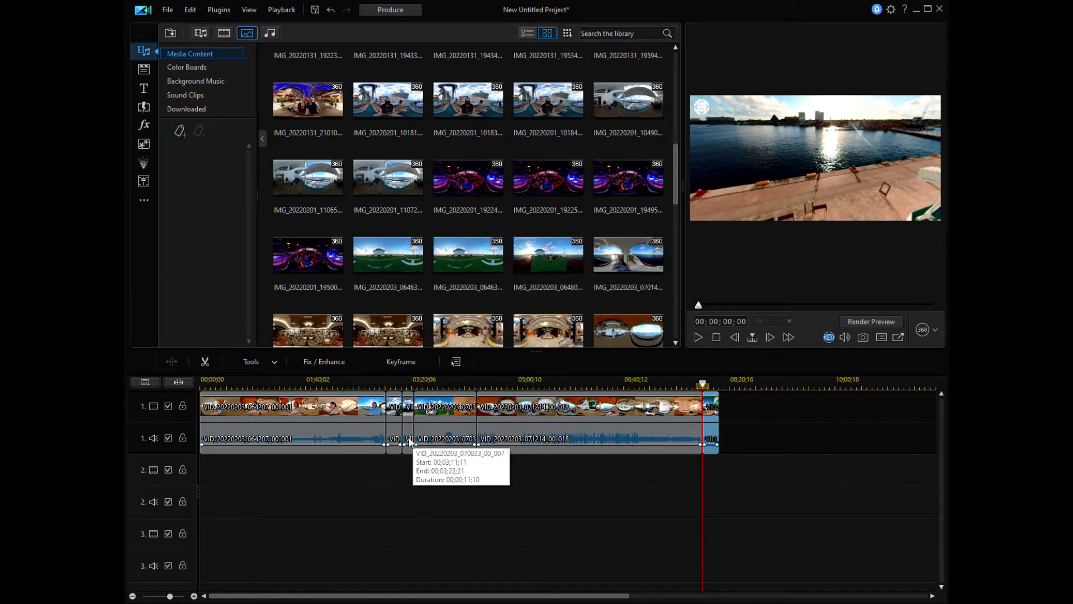
# Step: Scrub through the second clip on track 1 and the beginning of the fourth clip in the preview
pyautogui.click(388, 438)
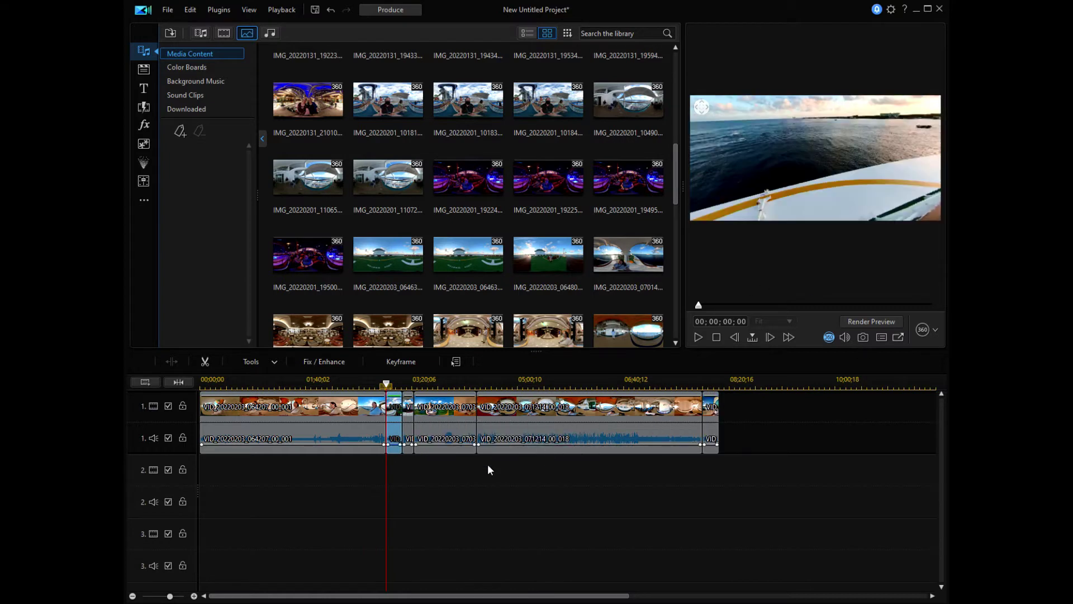
pyautogui.moveTo(704, 305); pyautogui.dragTo(849, 306)
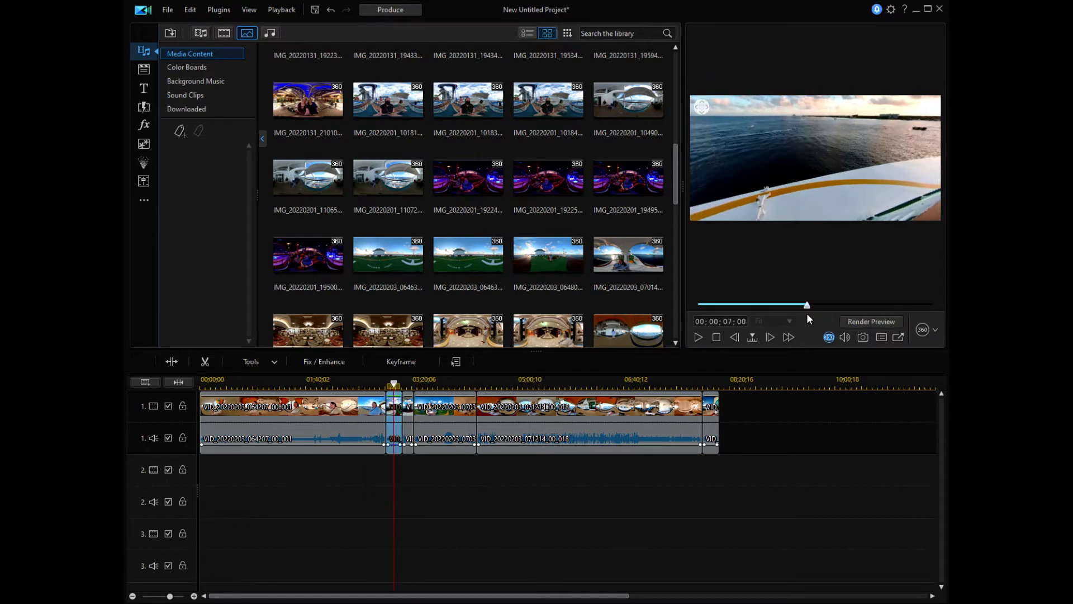
pyautogui.click(444, 411)
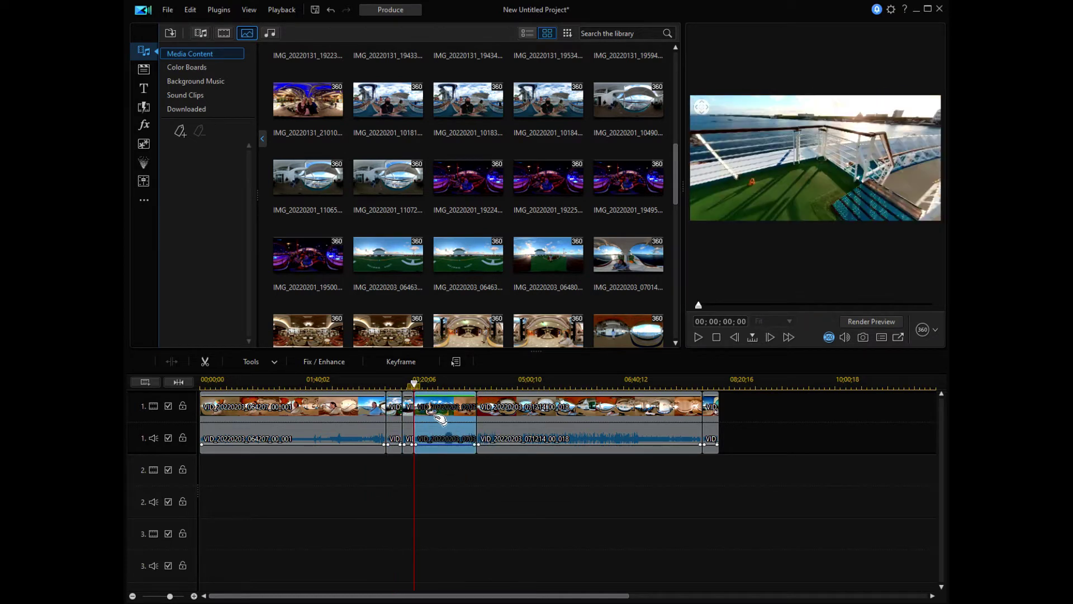
pyautogui.moveTo(699, 308); pyautogui.dragTo(724, 311)
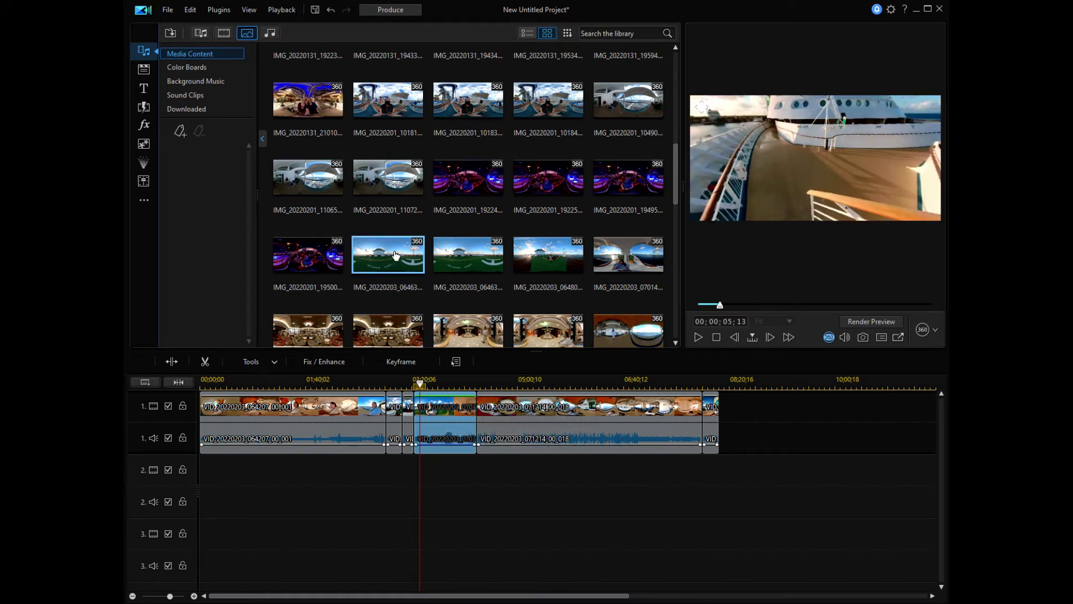
# Step: Insert the three IMG_20220203_064 deck photos one after another between the third and fourth video clips on track 1, moving all clips
pyautogui.moveTo(395, 254); pyautogui.dragTo(413, 421)
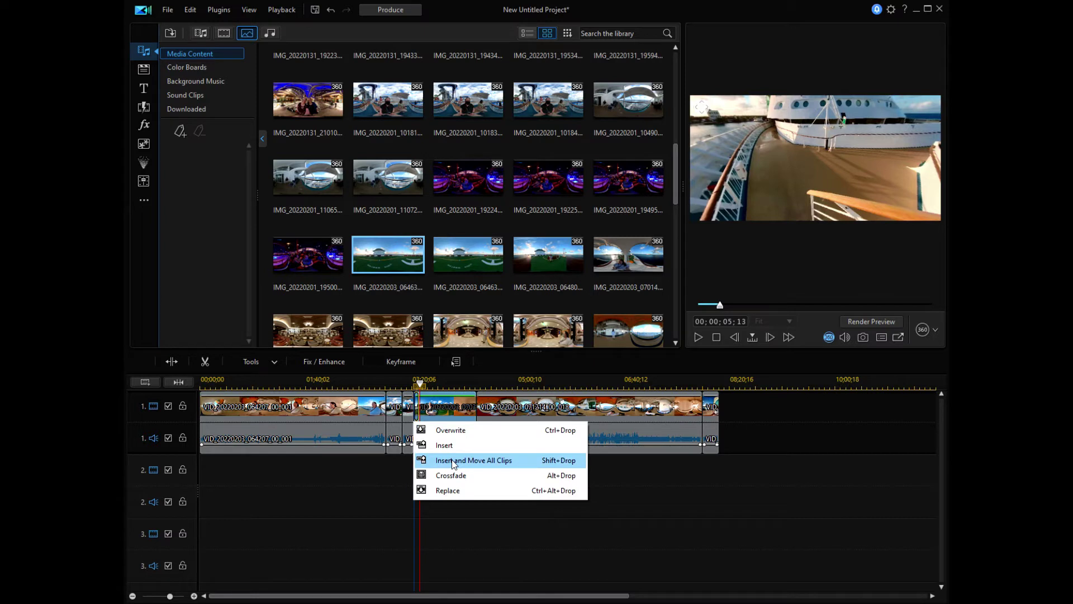
pyautogui.click(454, 464)
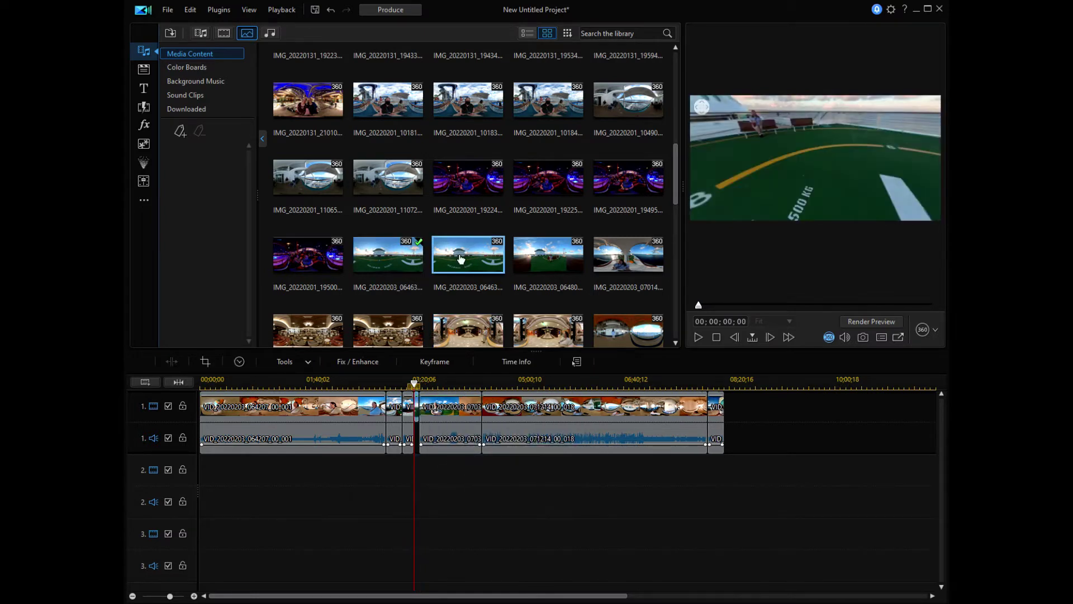
pyautogui.moveTo(467, 260); pyautogui.dragTo(418, 407)
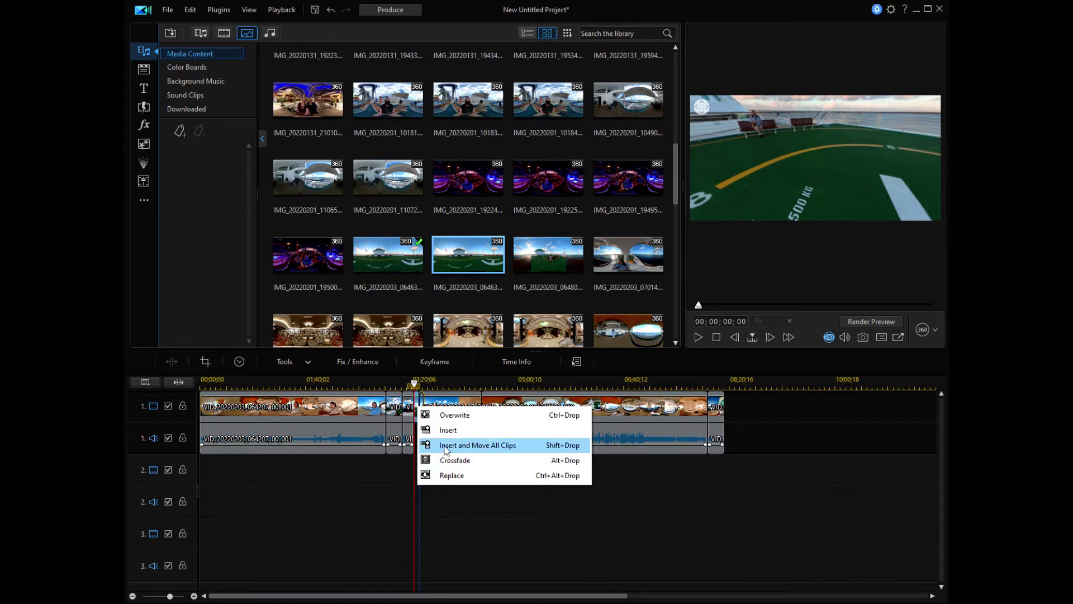
pyautogui.click(448, 445)
pyautogui.click(546, 254)
pyautogui.moveTo(546, 254); pyautogui.dragTo(429, 419)
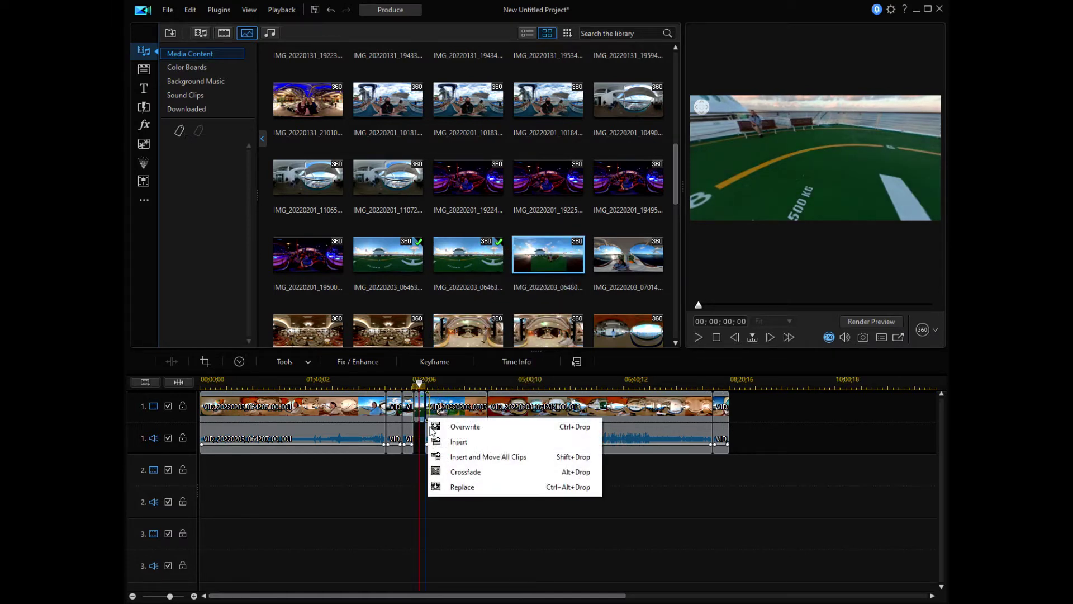
pyautogui.click(458, 456)
# Step: Compare photo IMG_20220203_070147_00_008 with the second and third video clips, and insert it directly after the third clip, moving all clips
pyautogui.click(631, 256)
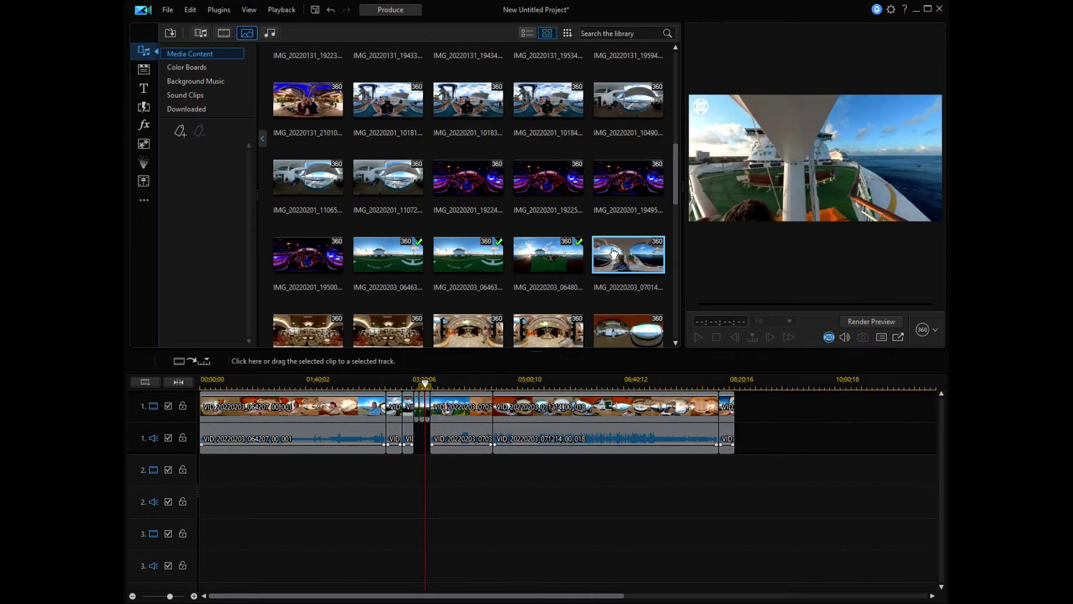
pyautogui.moveTo(796, 194); pyautogui.dragTo(816, 138)
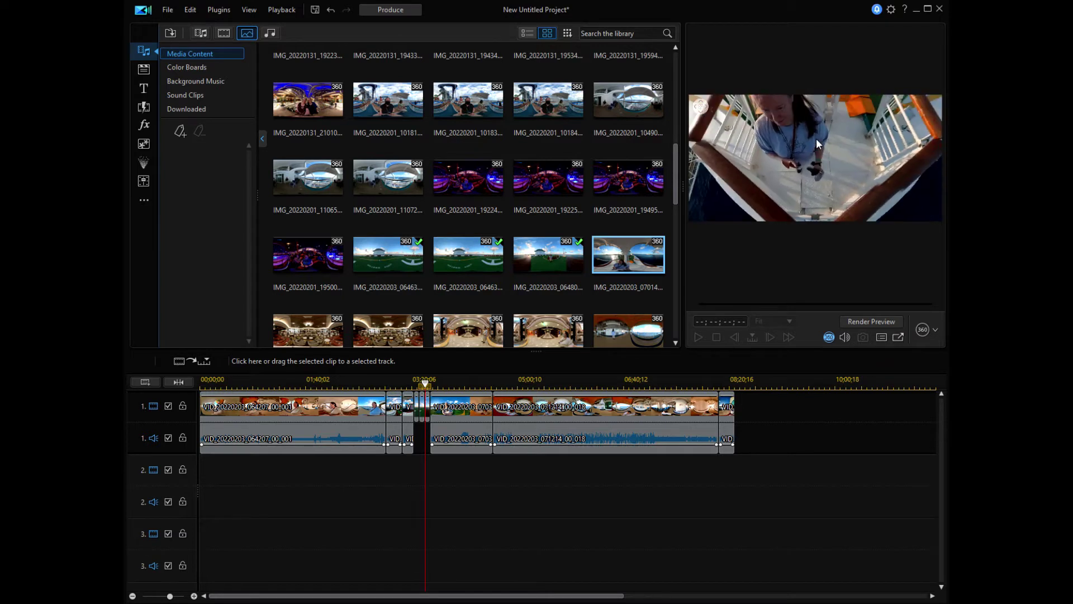
pyautogui.click(396, 439)
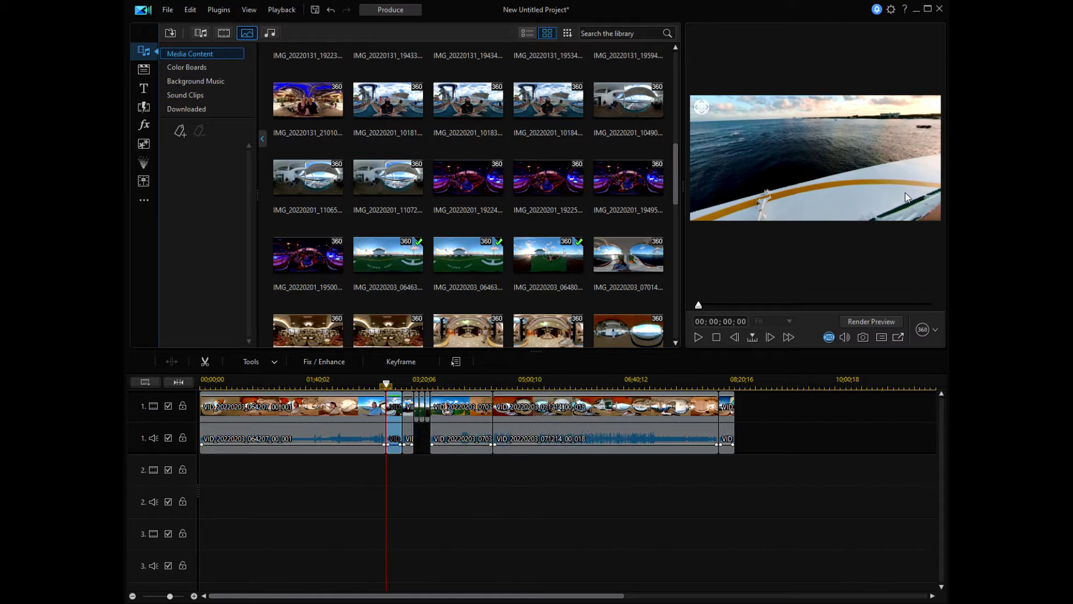
pyautogui.moveTo(904, 193); pyautogui.dragTo(647, 215)
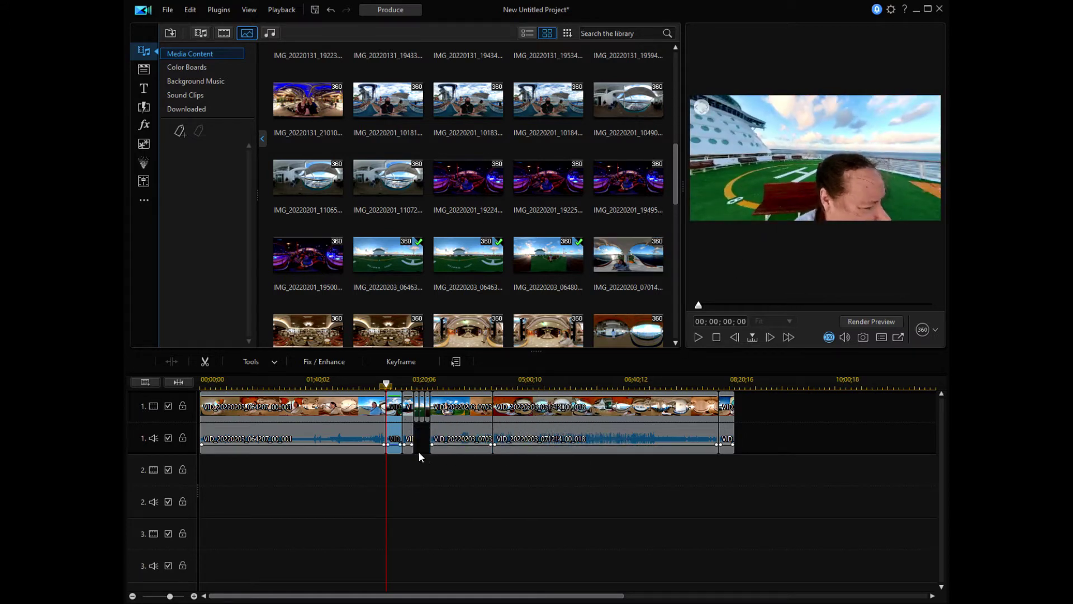
pyautogui.click(408, 427)
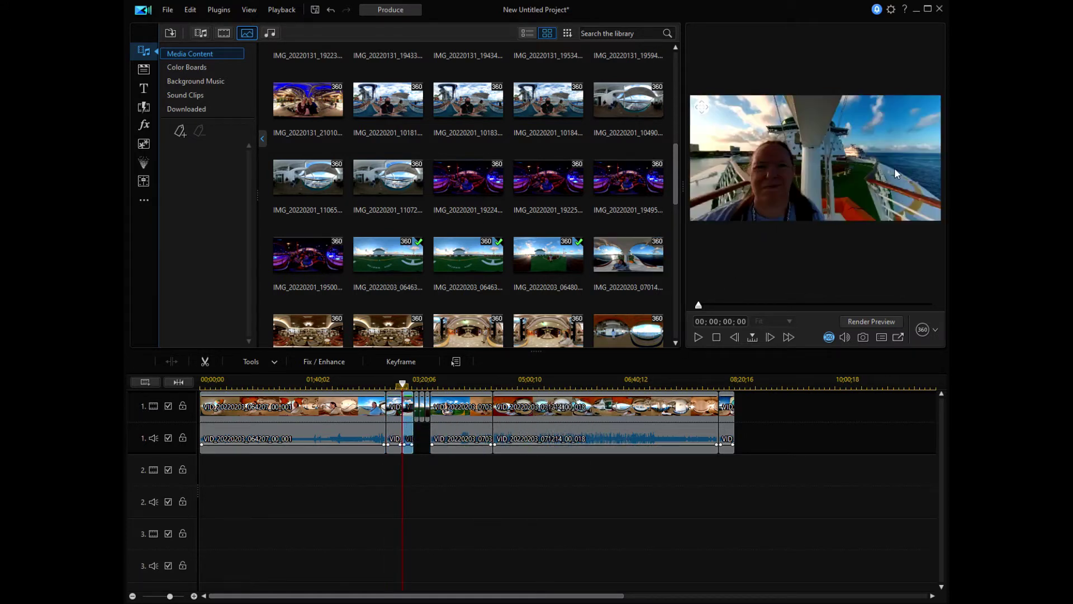
pyautogui.doubleClick(418, 408)
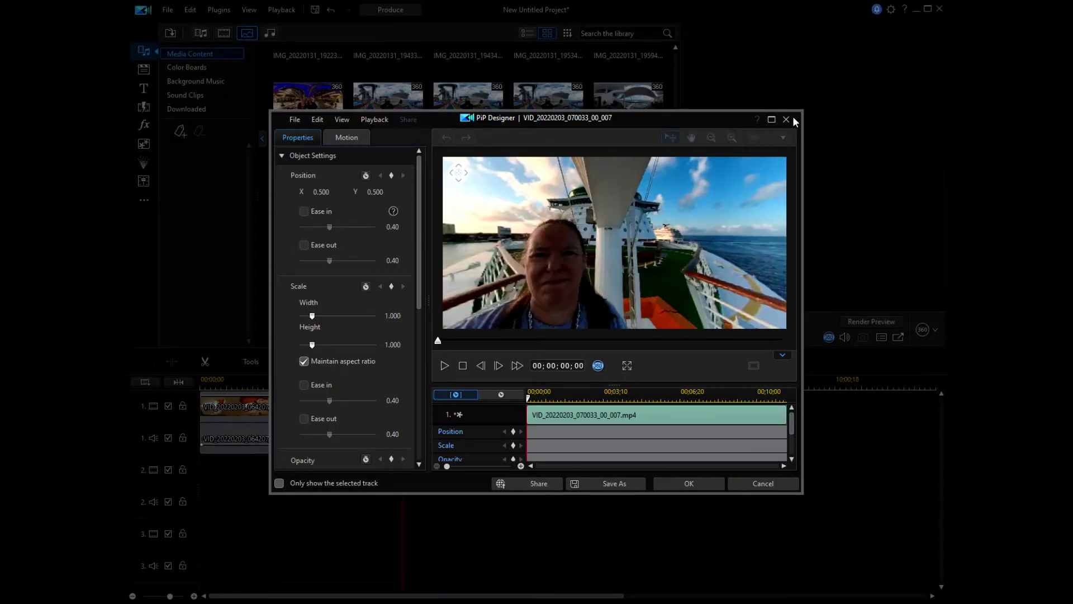
pyautogui.click(786, 120)
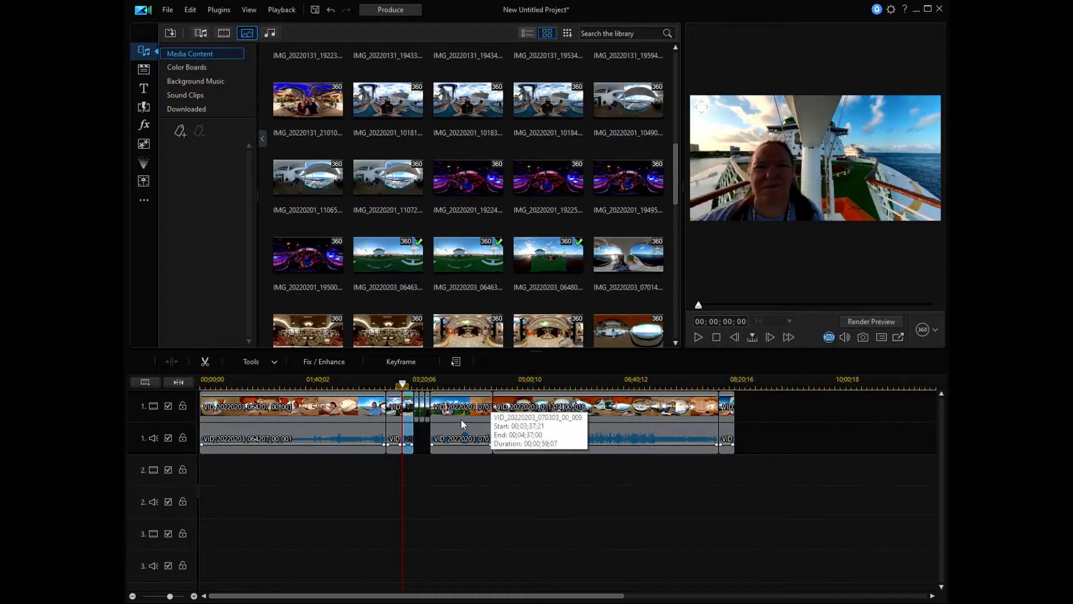
pyautogui.moveTo(635, 258); pyautogui.dragTo(411, 410)
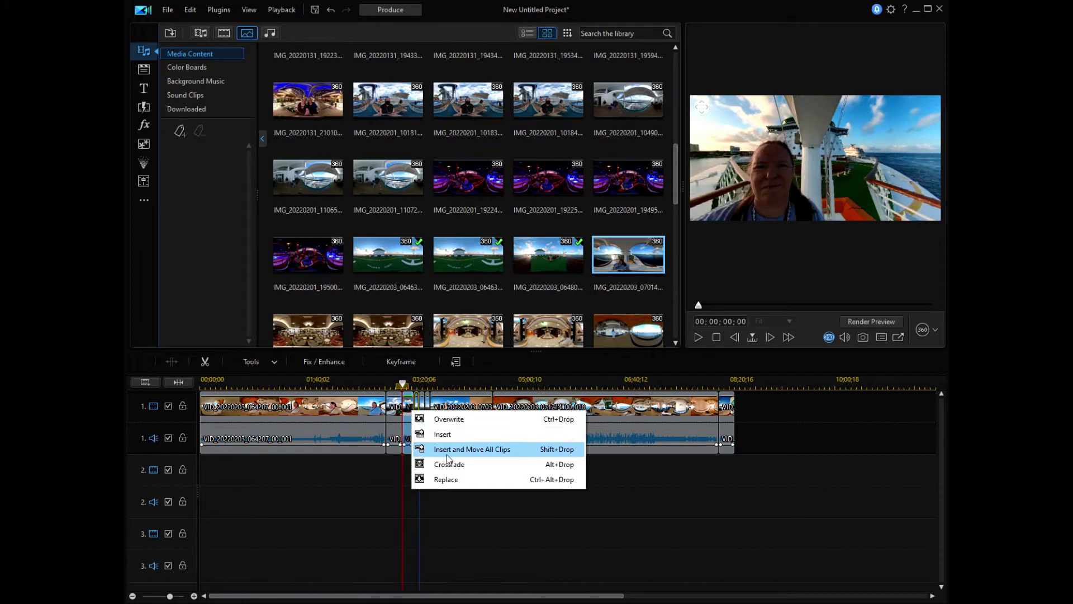
pyautogui.click(447, 455)
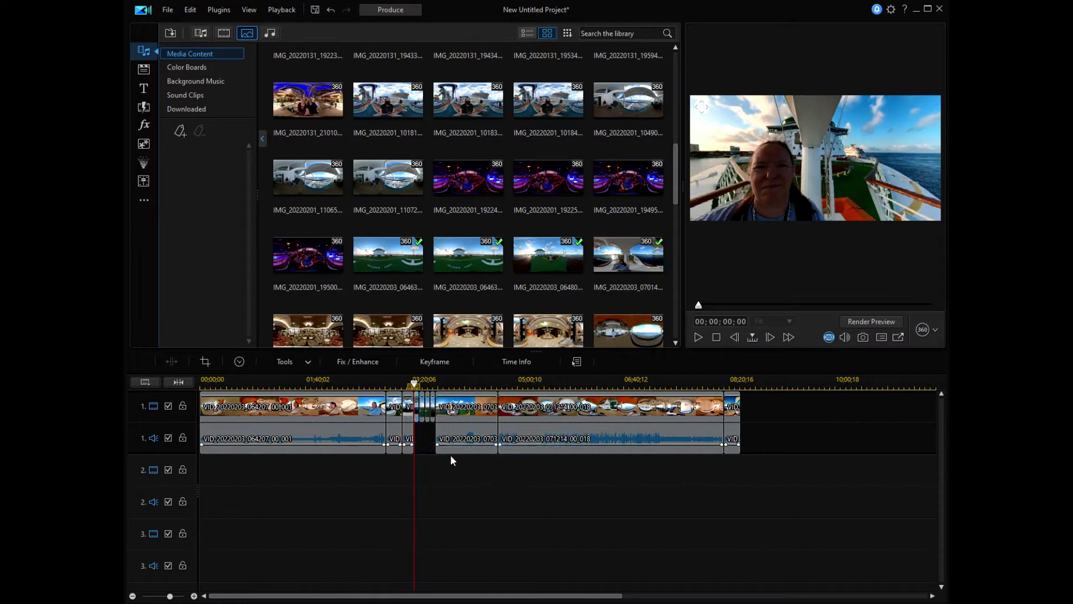
# Step: Set the duration of all four inserted photos on track 1 to 10 seconds each
pyautogui.moveTo(444, 380); pyautogui.dragTo(729, 389)
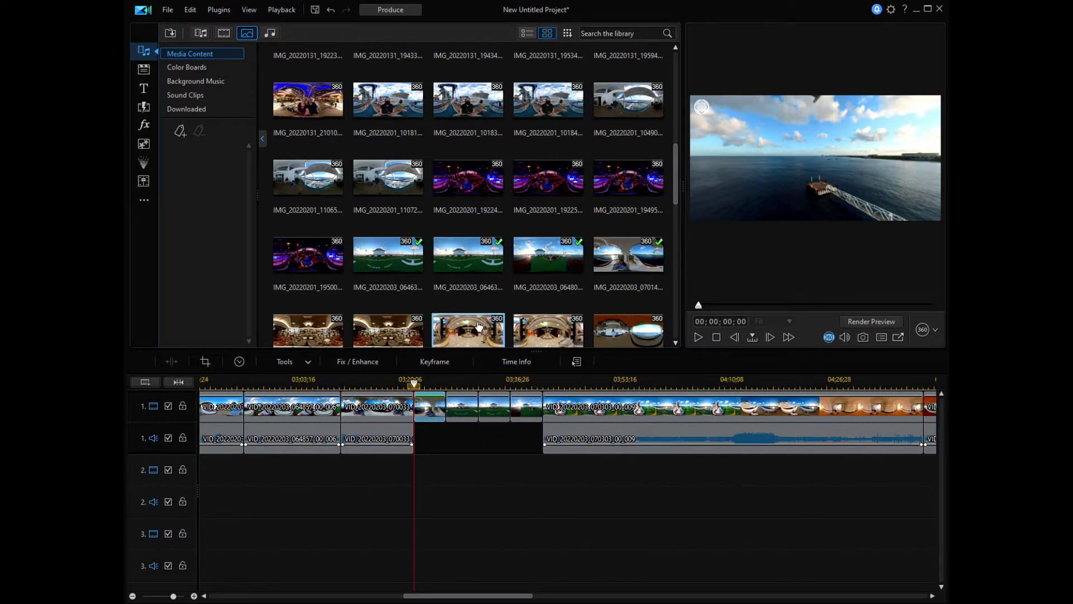
pyautogui.click(439, 409)
pyautogui.moveTo(439, 410)
pyautogui.mouseDown()
pyautogui.moveTo(402, 411)
pyautogui.moveTo(431, 424)
pyautogui.mouseUp()
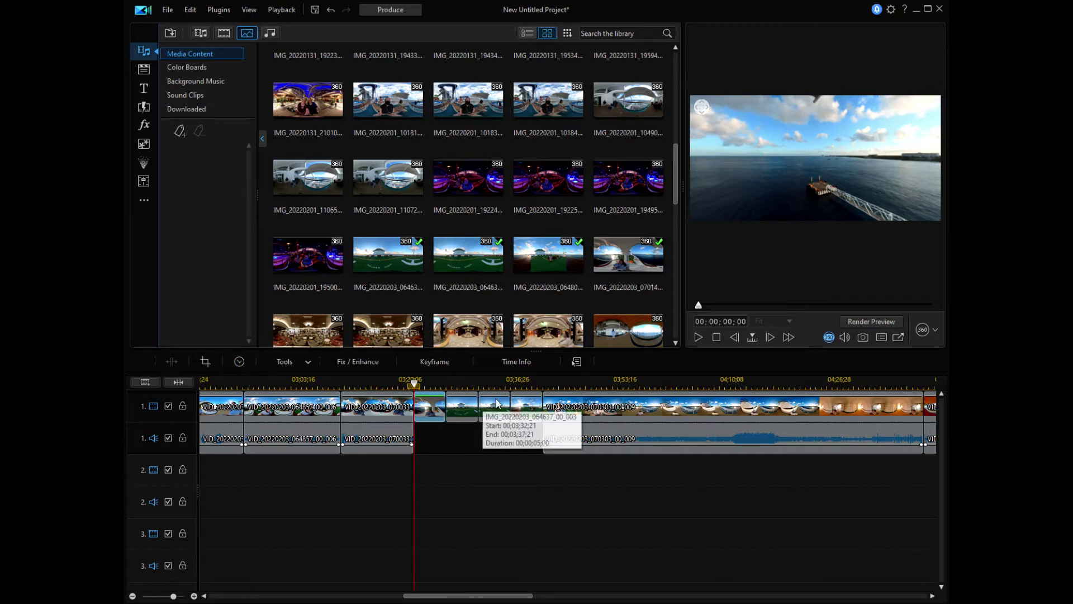
pyautogui.keyDown('shift'); pyautogui.click(526, 407); pyautogui.keyUp('shift')
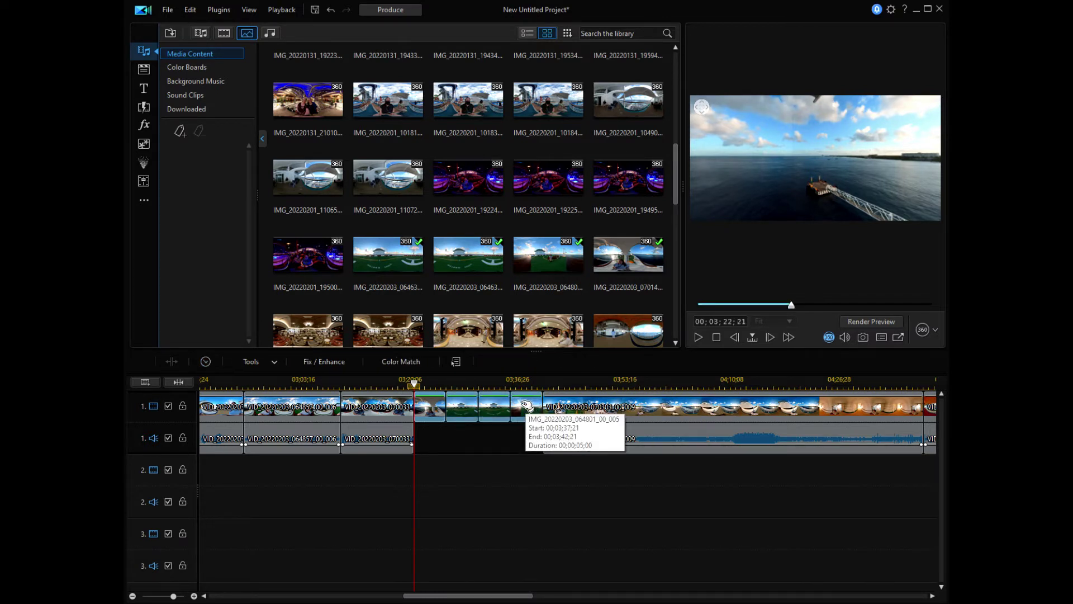
pyautogui.click(206, 362)
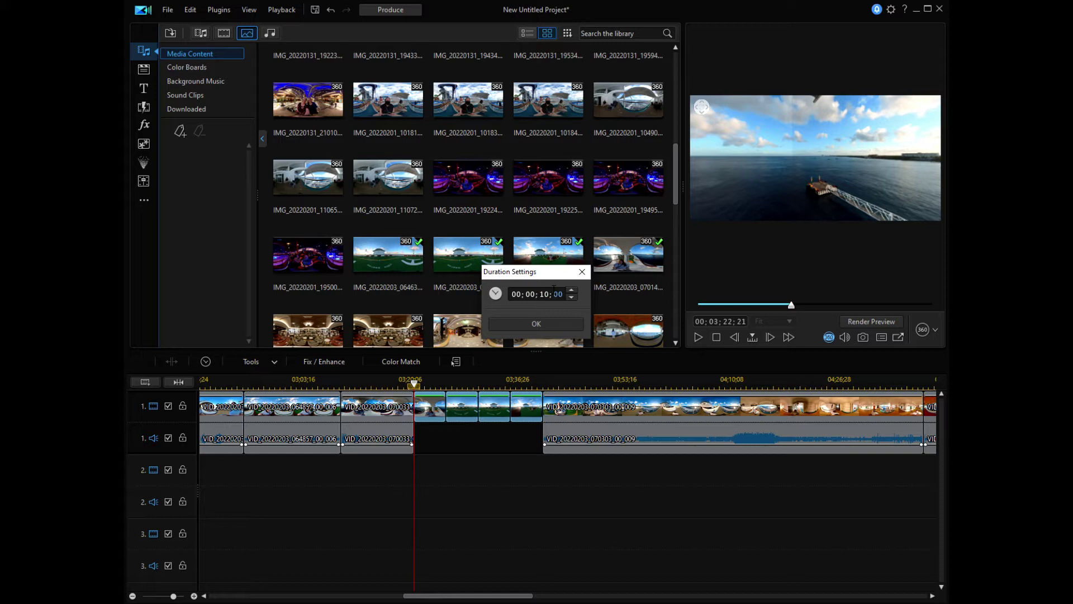
pyautogui.click(529, 323)
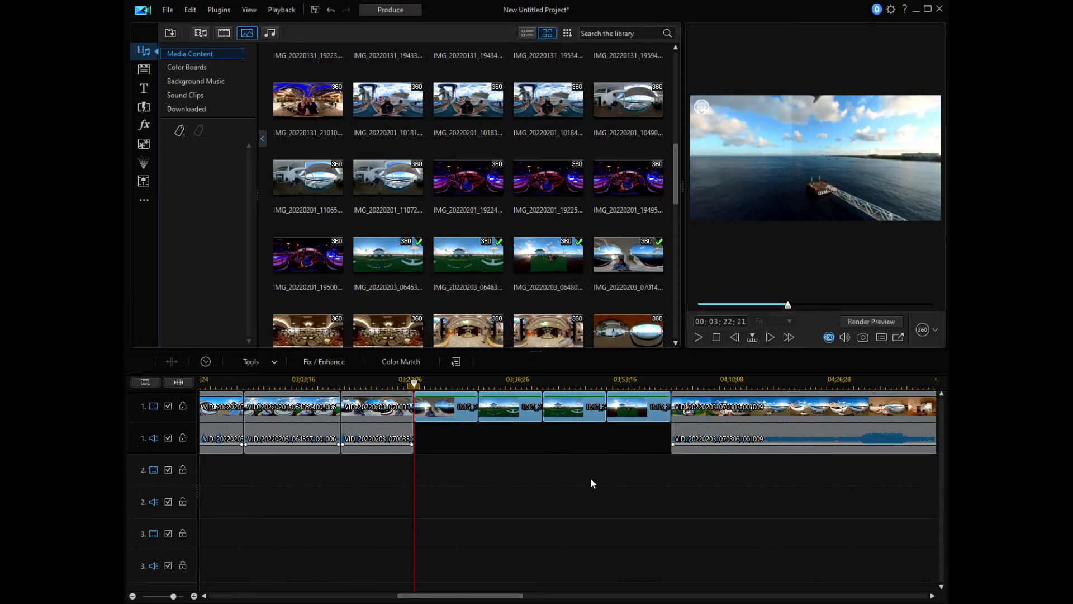
# Step: Review the video clips placed before the photos on track 1, going back to the long first clip
pyautogui.click(310, 411)
pyautogui.click(366, 413)
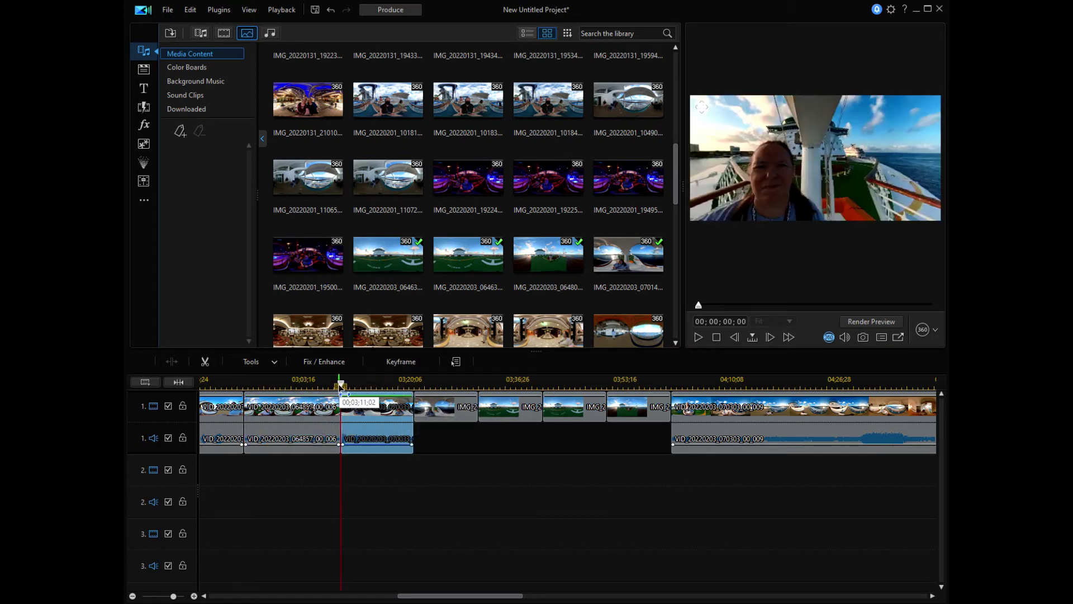
pyautogui.moveTo(342, 387); pyautogui.dragTo(283, 387)
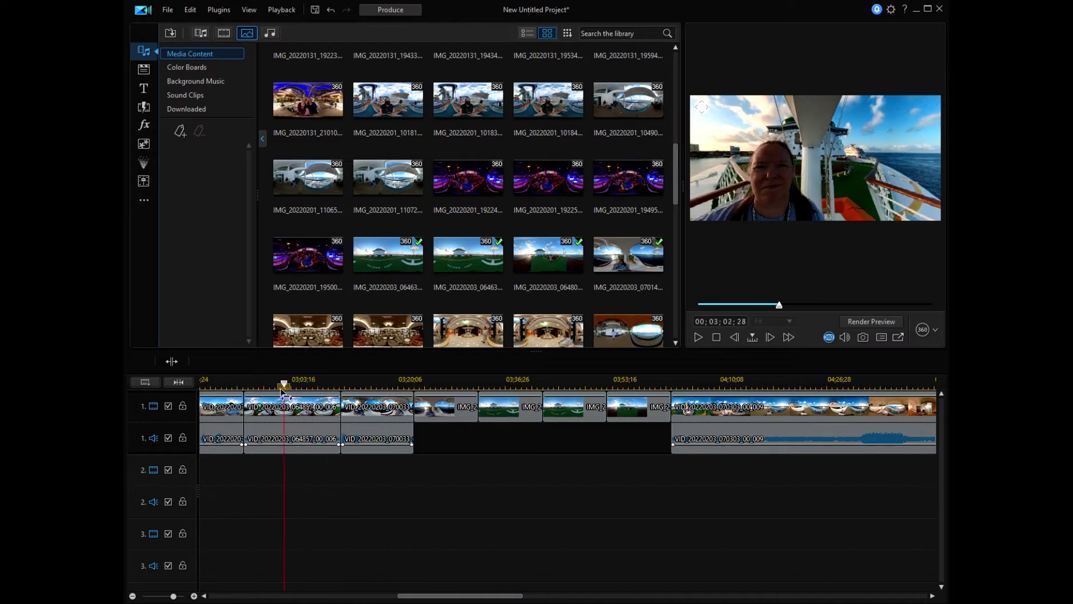
pyautogui.click(308, 442)
pyautogui.click(221, 438)
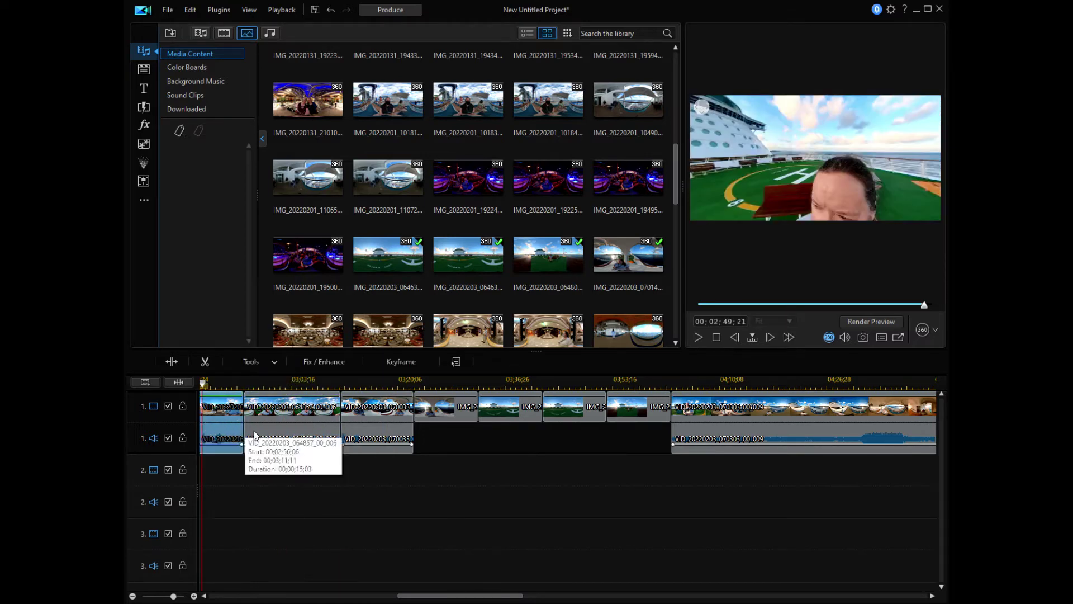
pyautogui.moveTo(460, 596); pyautogui.dragTo(125, 587)
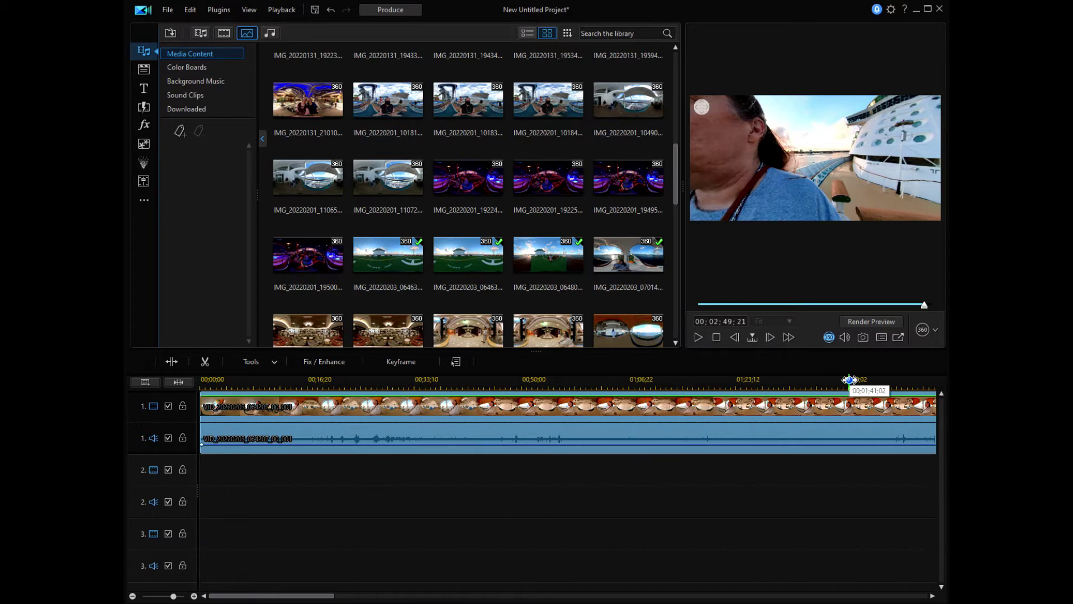
pyautogui.moveTo(852, 381); pyautogui.dragTo(240, 386)
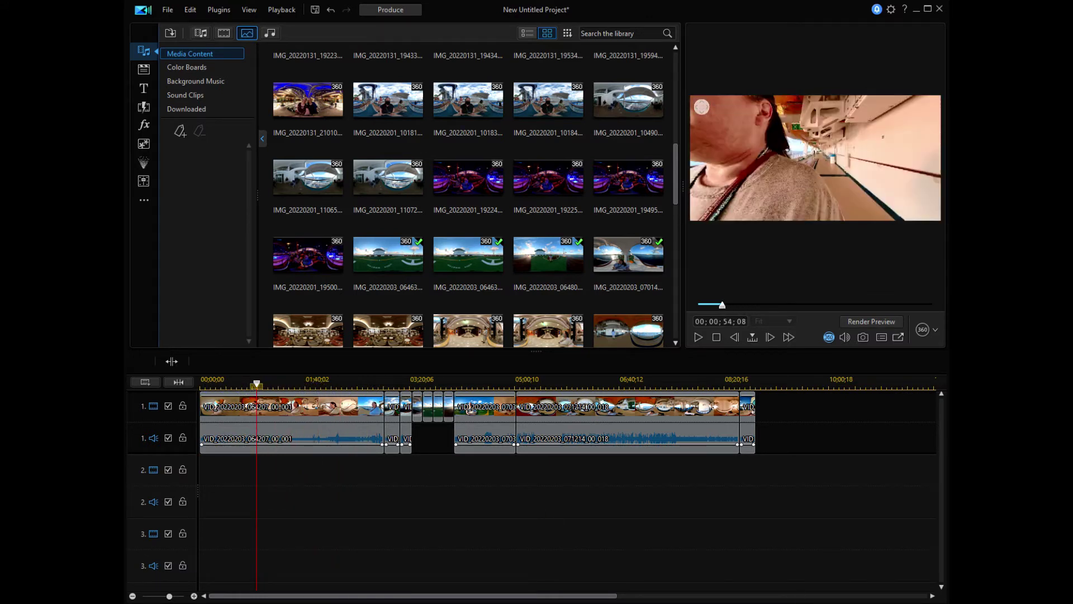
pyautogui.click(293, 439)
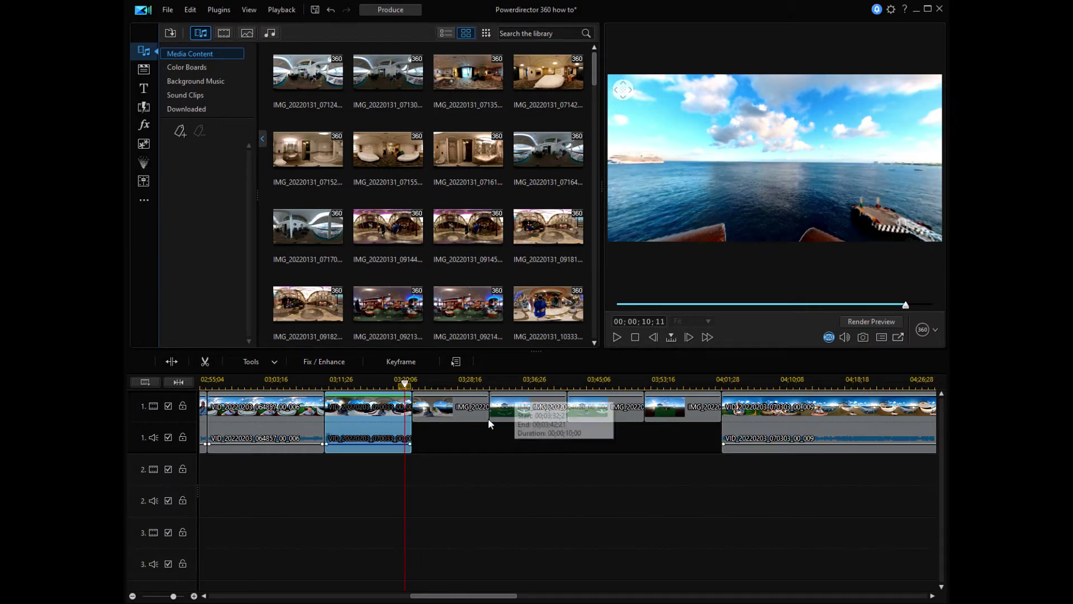
# Step: Set the Y rotation of the first inserted photo's 360° start view to 180
pyautogui.click(427, 407)
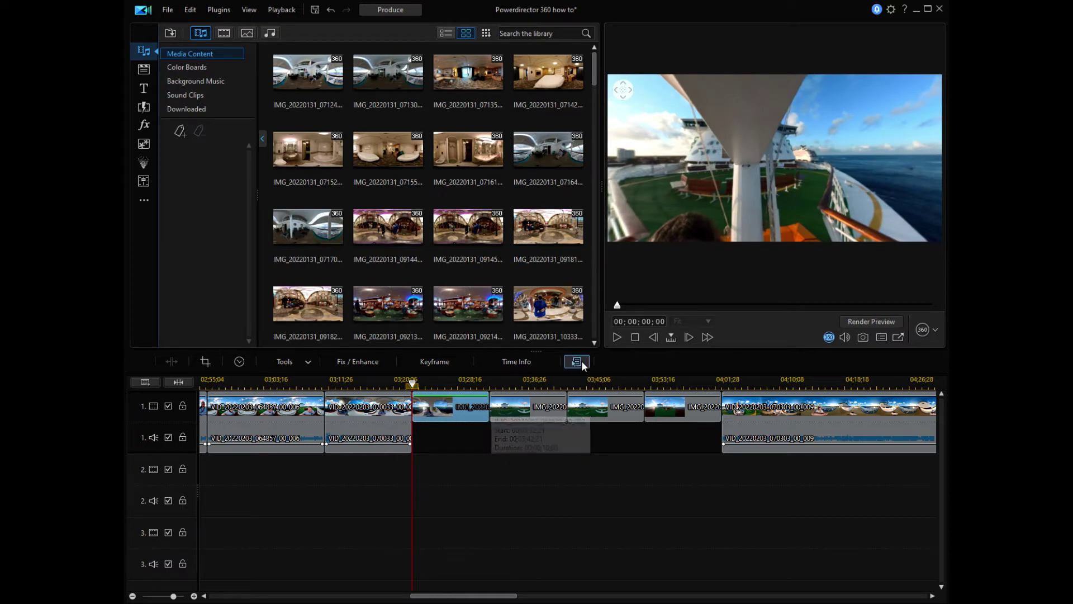
pyautogui.click(307, 364)
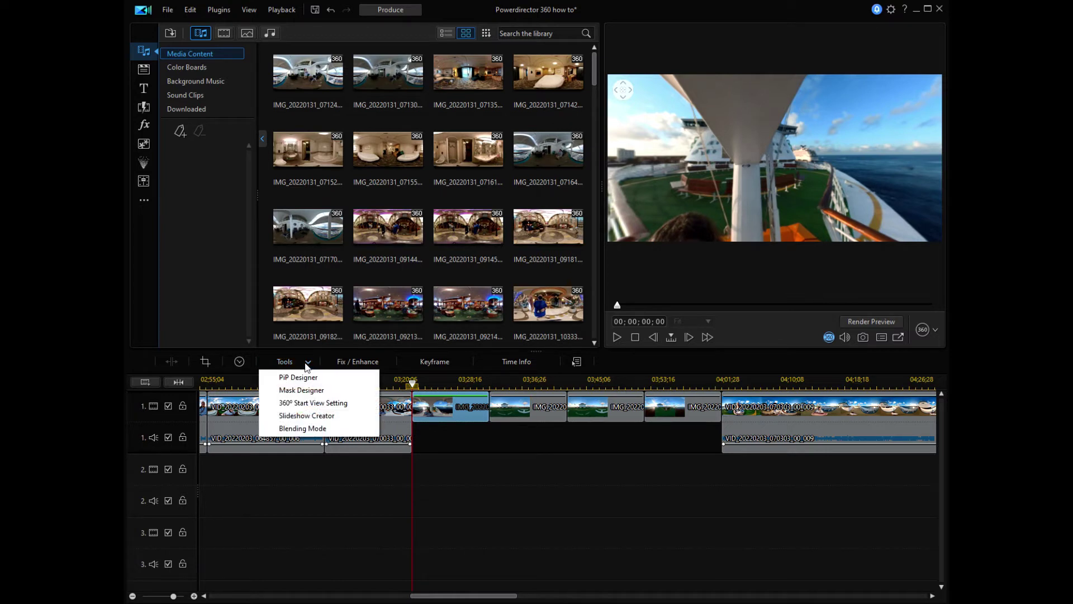
pyautogui.click(306, 405)
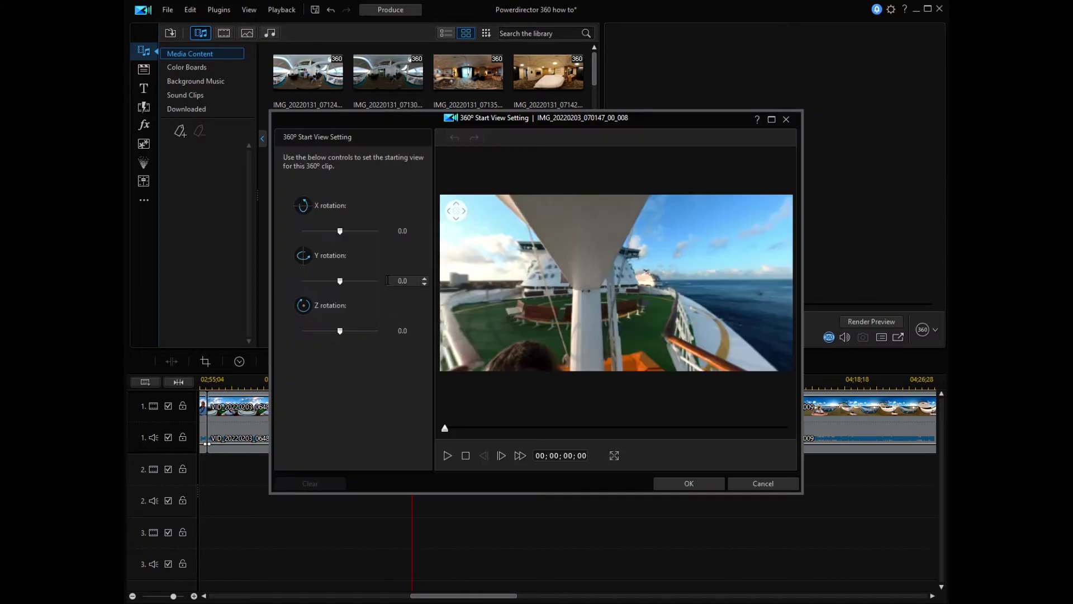
pyautogui.doubleClick(393, 280)
pyautogui.write('180')
pyautogui.click(674, 483)
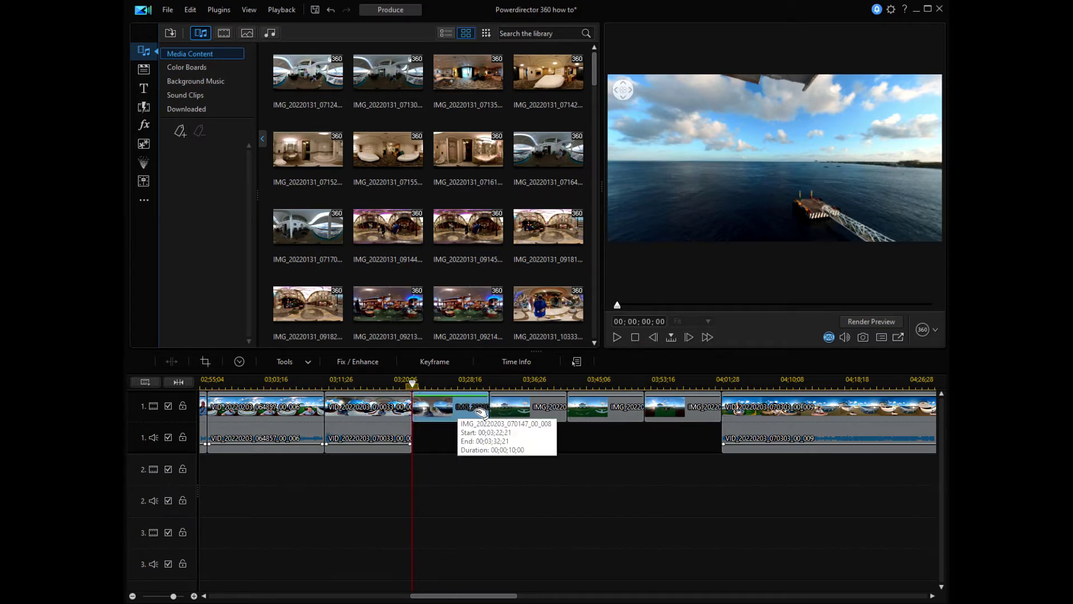
# Step: Check the start views of the other three inserted photos in the 360° preview
pyautogui.click(515, 414)
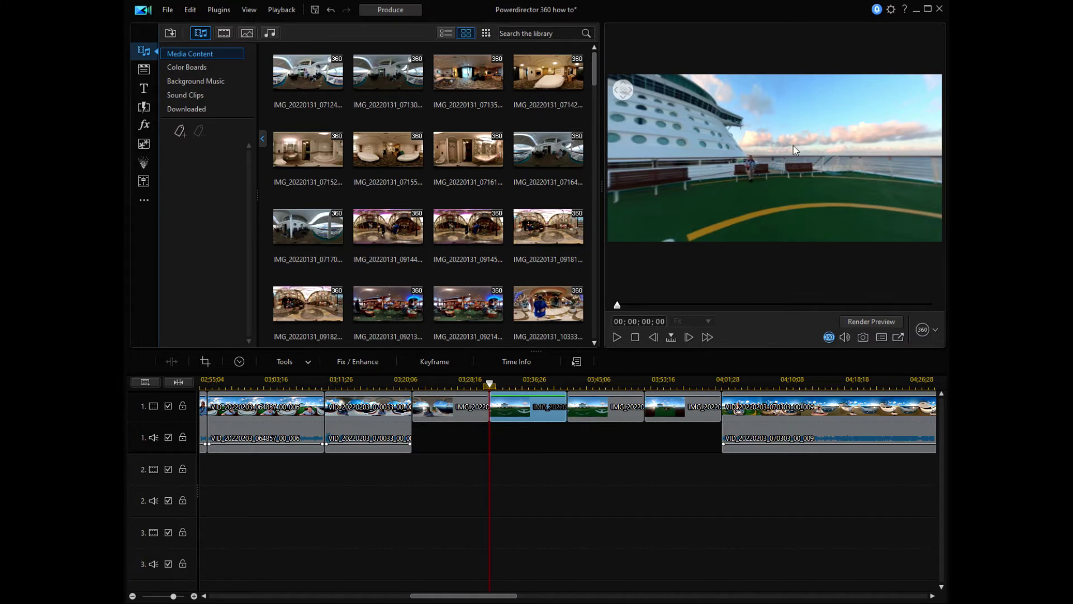
pyautogui.click(589, 406)
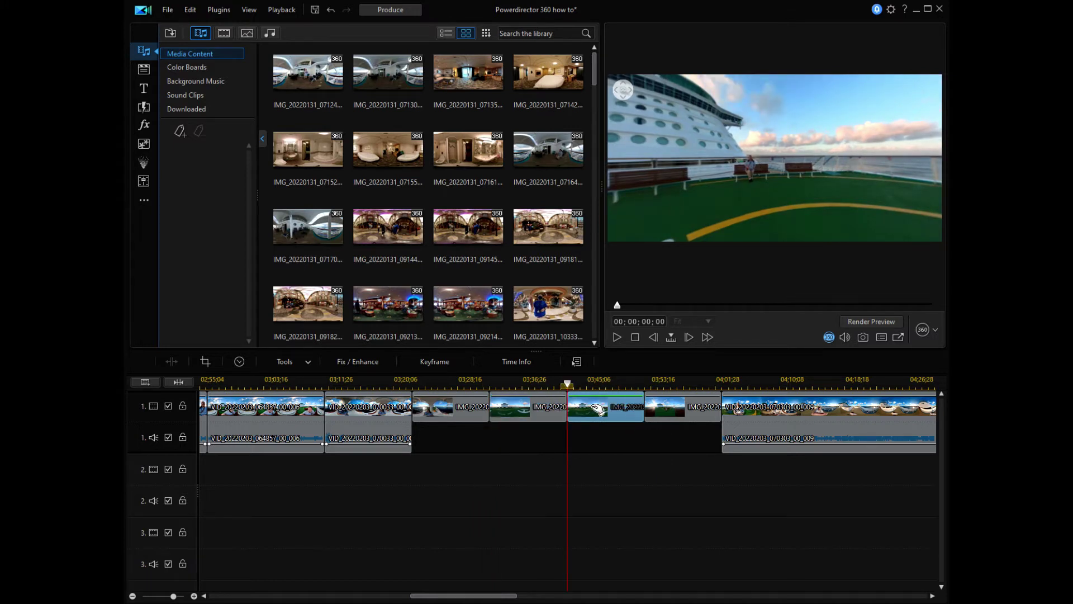
pyautogui.click(675, 412)
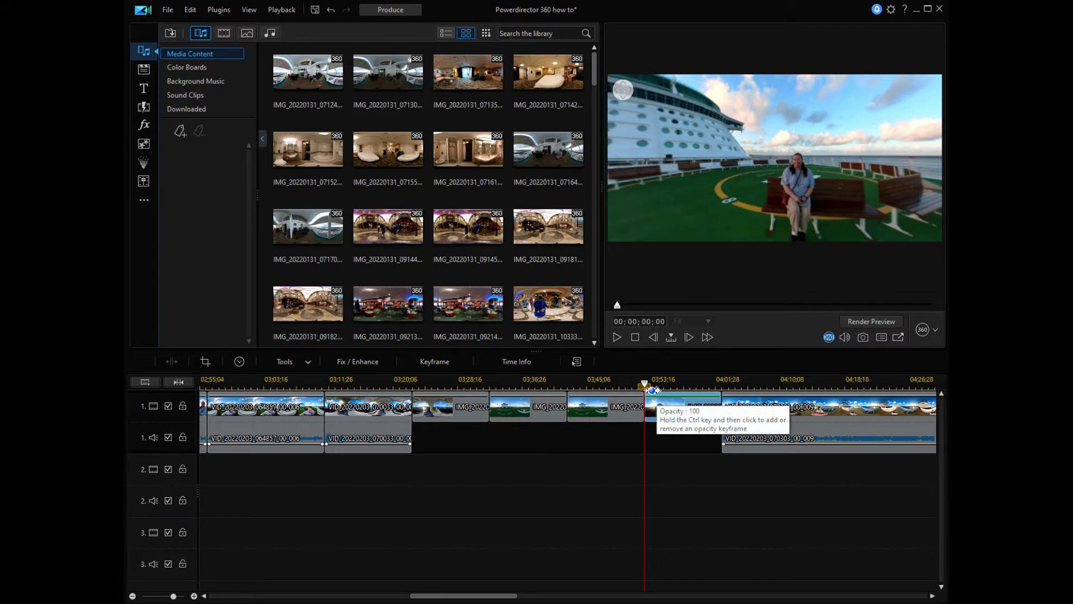
pyautogui.moveTo(645, 384); pyautogui.dragTo(526, 390)
pyautogui.click(526, 399)
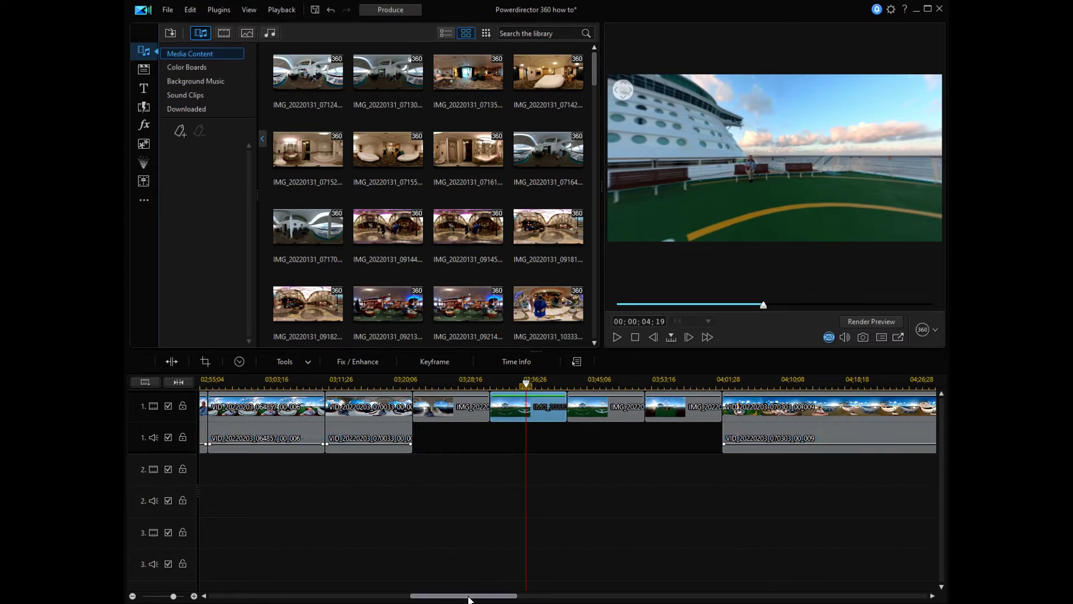
# Step: Fit the whole project in the timeline and move the playhead to about 00;01;23;14 in the first clip
pyautogui.moveTo(470, 595); pyautogui.dragTo(691, 596)
pyautogui.moveTo(778, 384); pyautogui.dragTo(564, 383)
pyautogui.moveTo(727, 596); pyautogui.dragTo(192, 592)
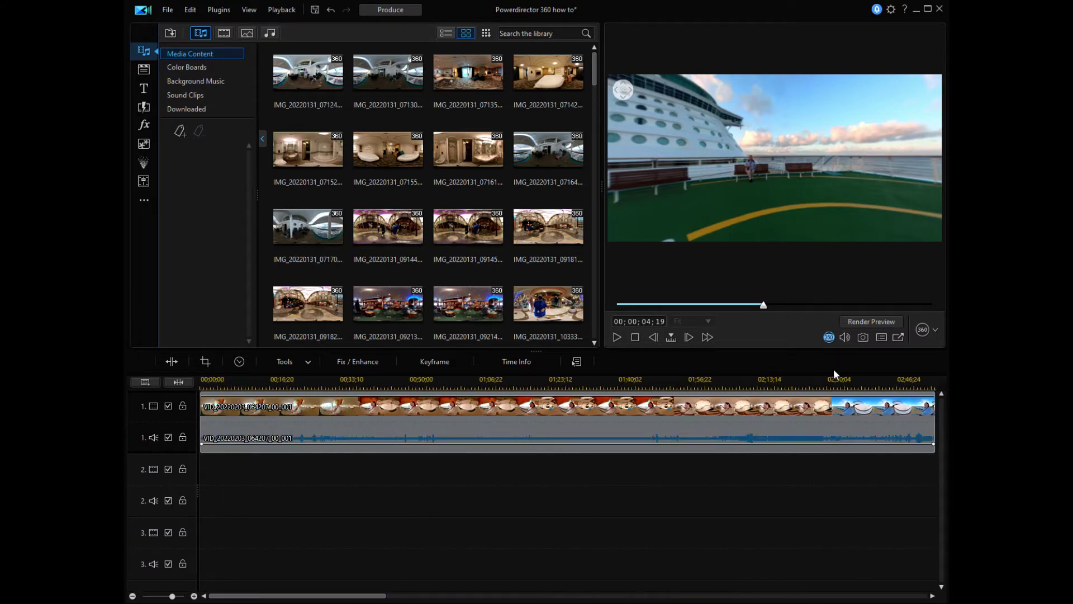
pyautogui.moveTo(864, 383); pyautogui.dragTo(594, 376)
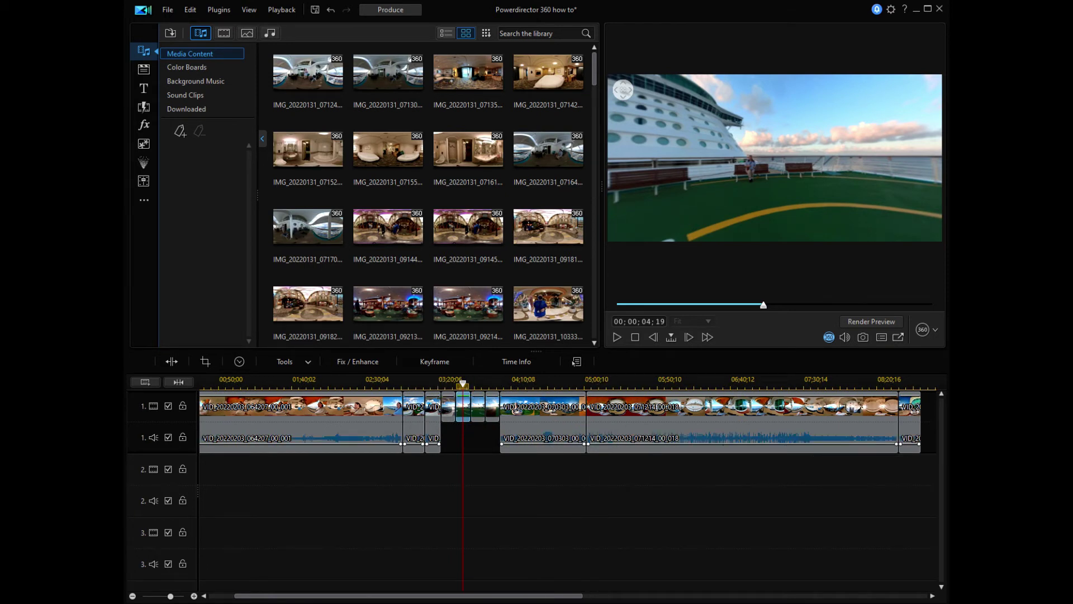
pyautogui.click(309, 581)
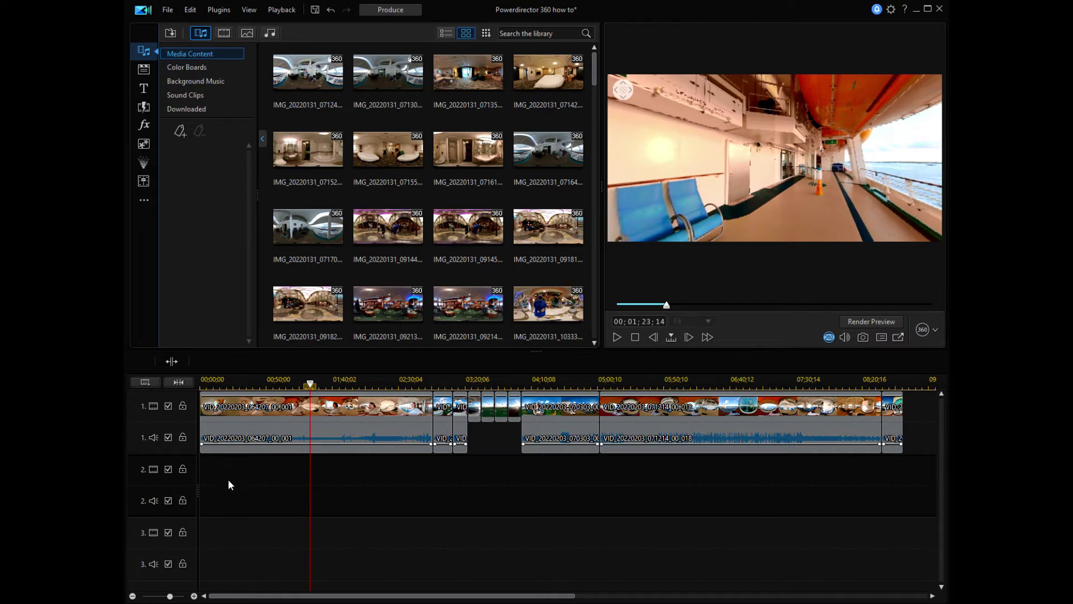
# Step: Enable Edge Enhancement, Color Enhancement and HDR Effect on the long first clip and apply them to all video clips on the track
pyautogui.click(271, 416)
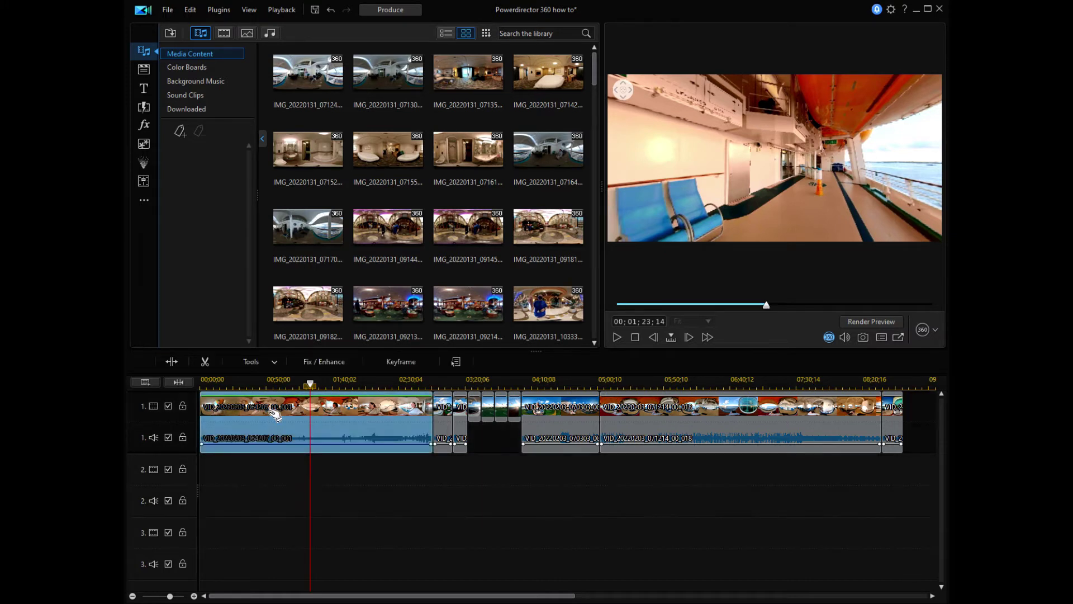
pyautogui.click(315, 362)
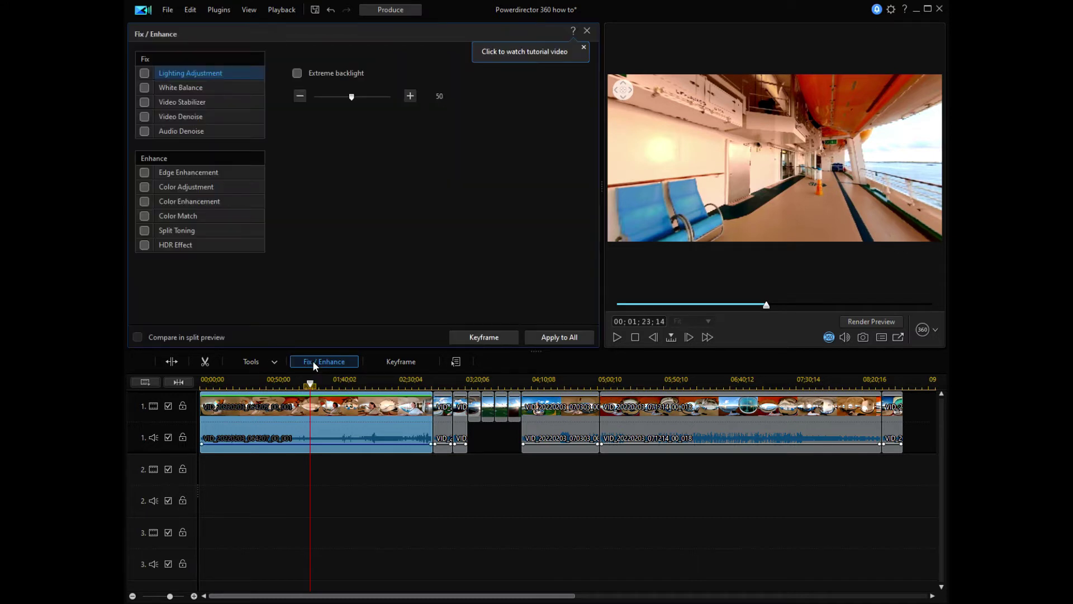
pyautogui.click(144, 172)
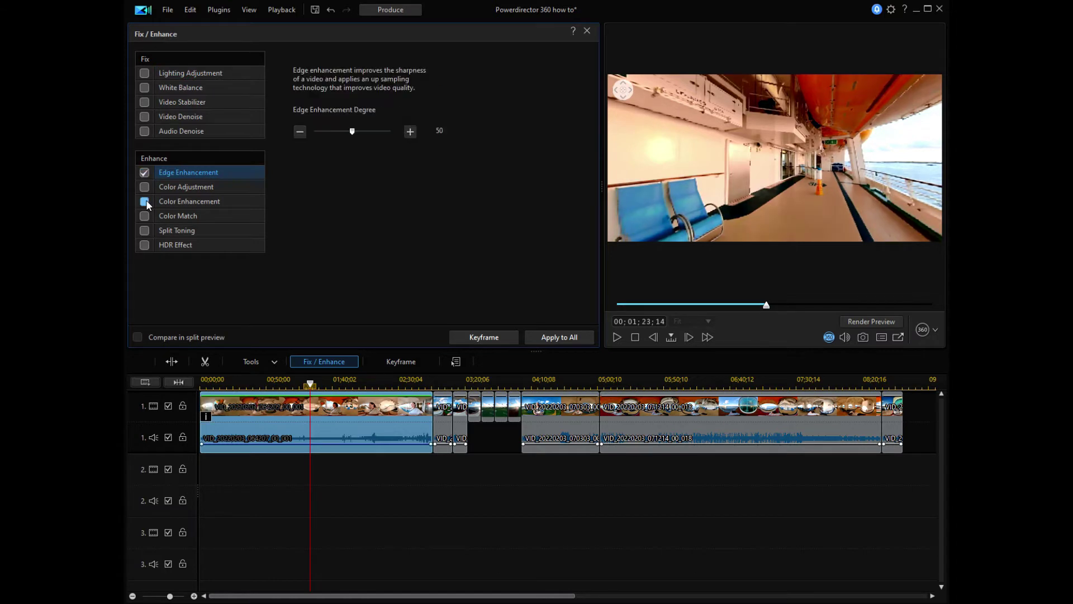
pyautogui.click(146, 200)
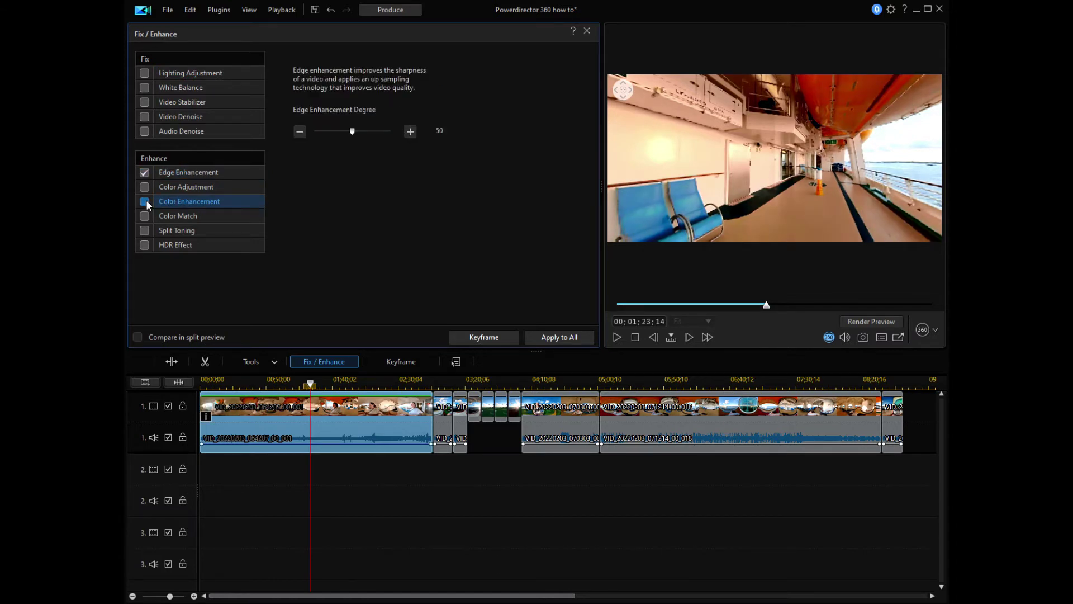
pyautogui.click(145, 200)
pyautogui.click(143, 244)
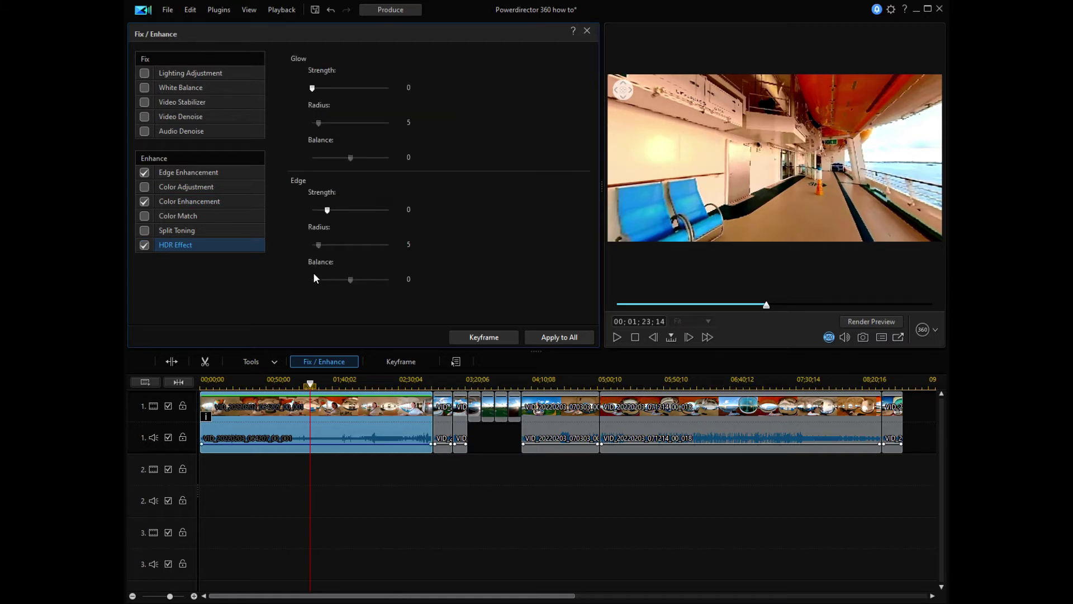
pyautogui.click(557, 338)
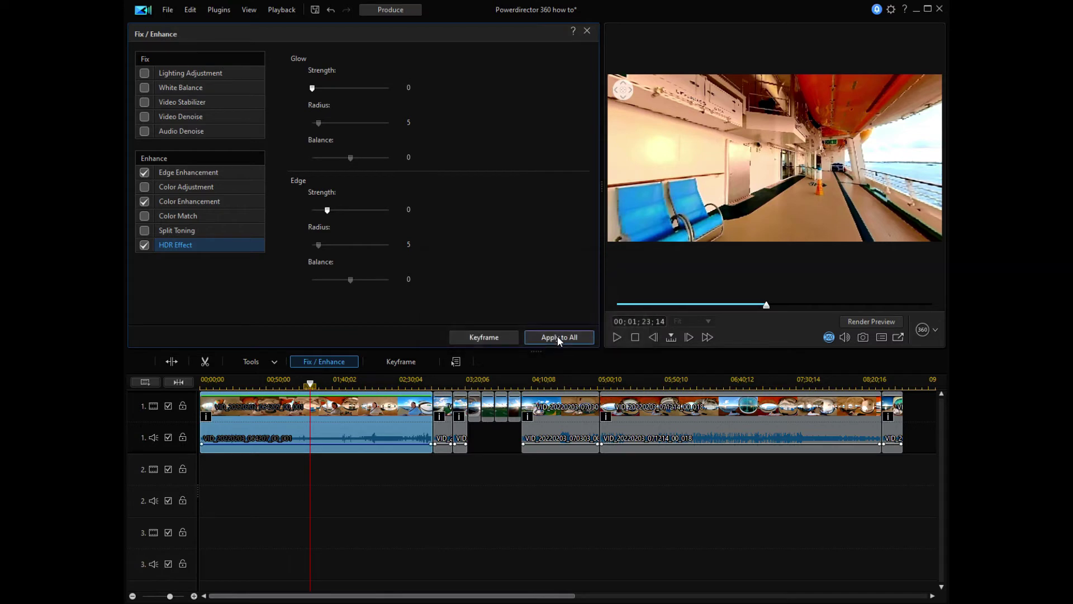
# Step: Check the Fix / Enhance settings of the other video clips on track 1, ending back at the first clip
pyautogui.click(445, 429)
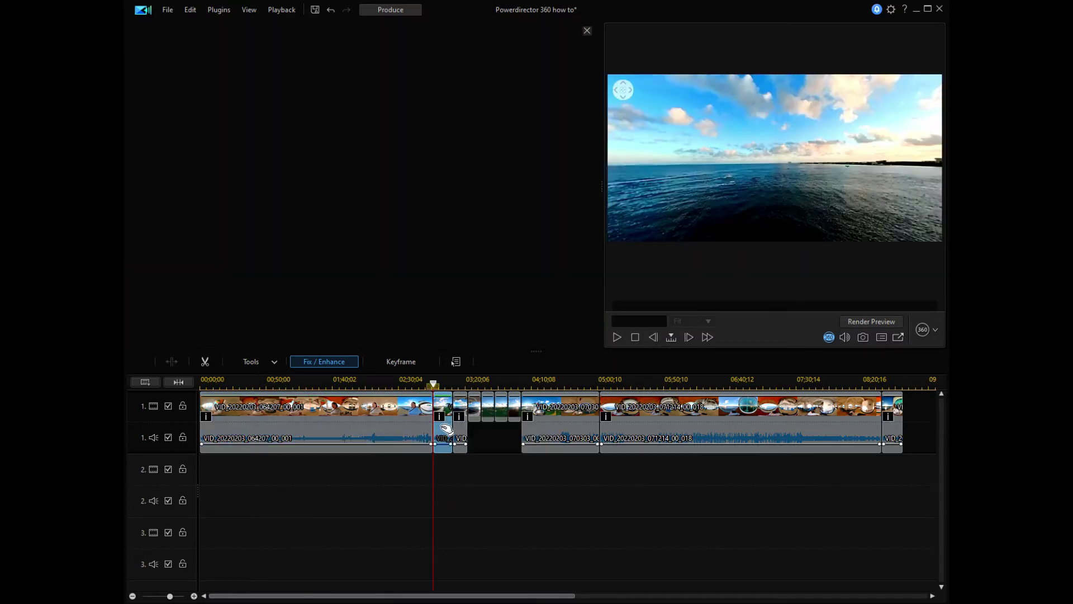
pyautogui.click(317, 363)
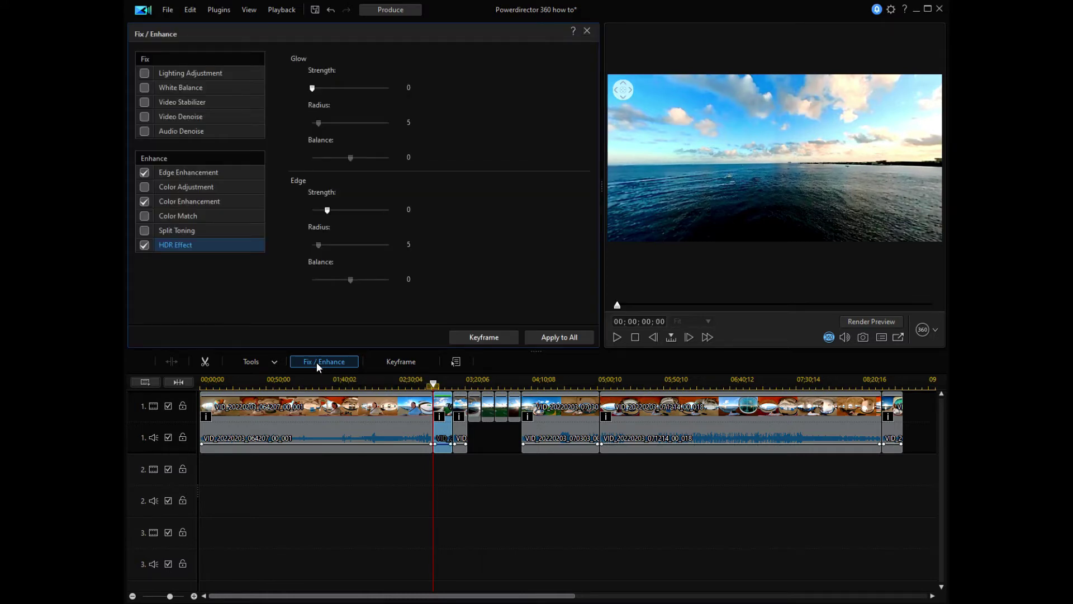
pyautogui.click(560, 416)
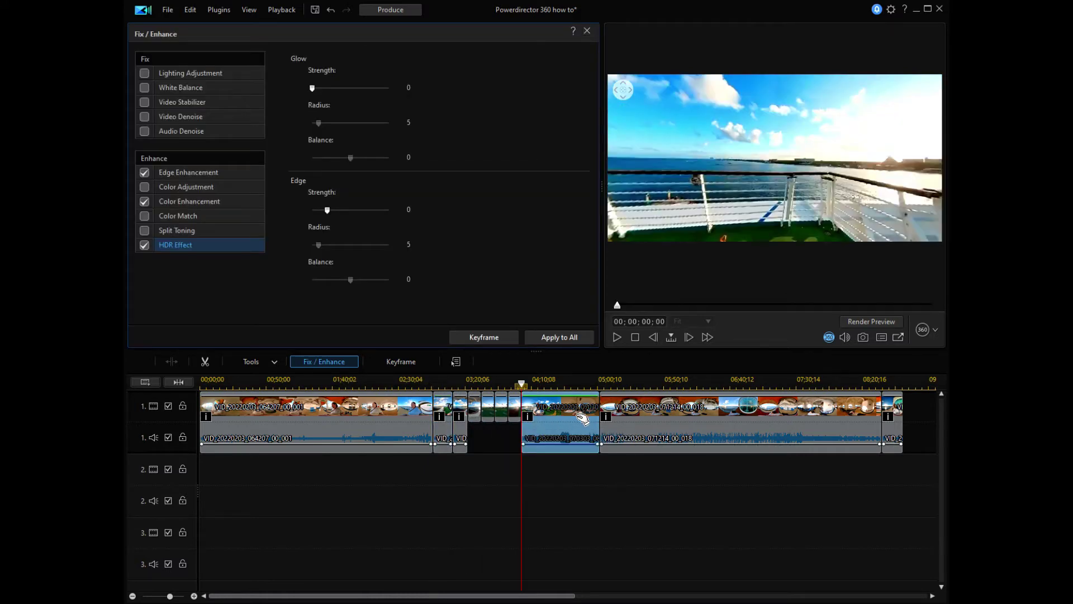
pyautogui.click(707, 420)
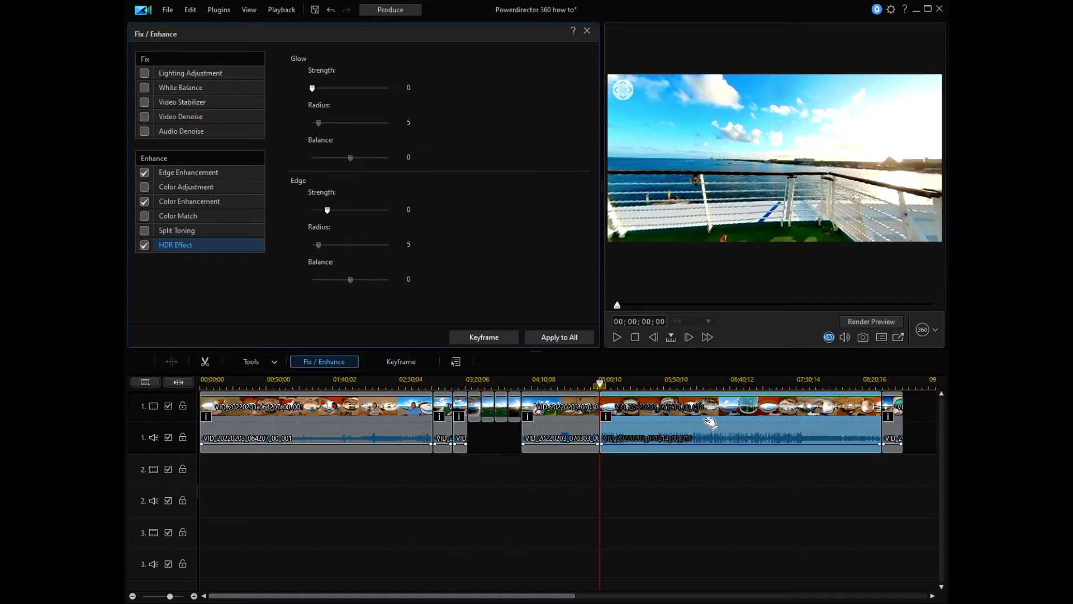
pyautogui.click(894, 414)
pyautogui.click(263, 416)
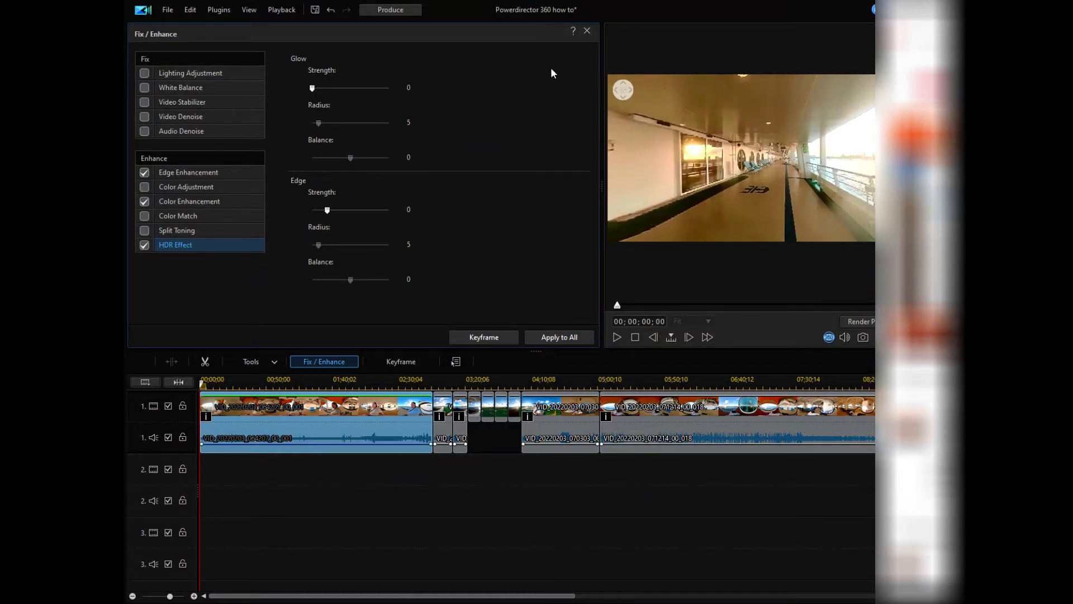
# Step: Go to the video production settings and review the properties of the 360 Video 5k quality profile without changing it
pyautogui.click(384, 9)
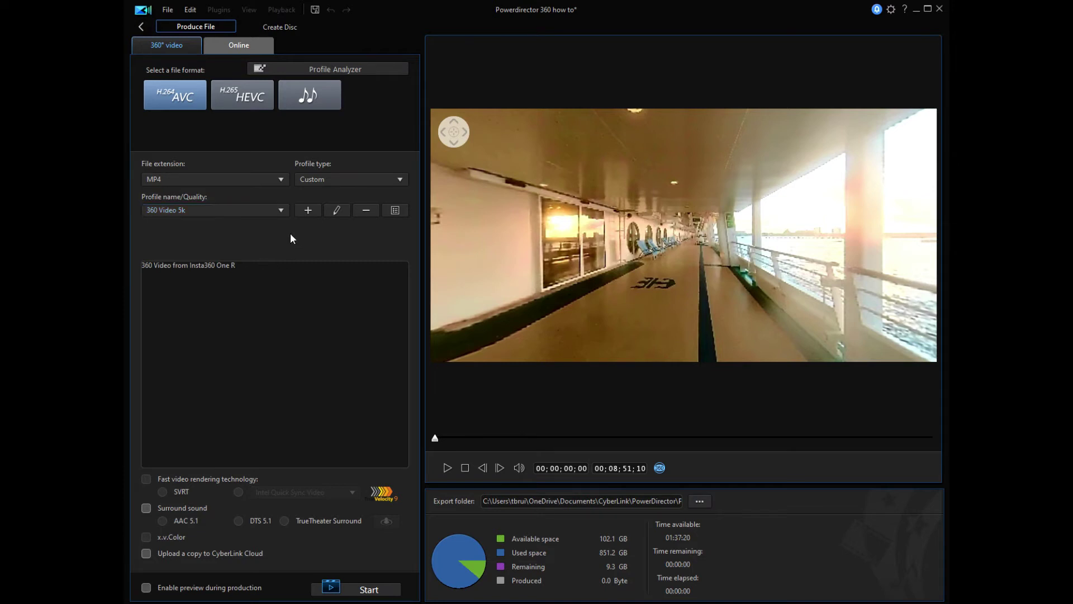
pyautogui.click(336, 210)
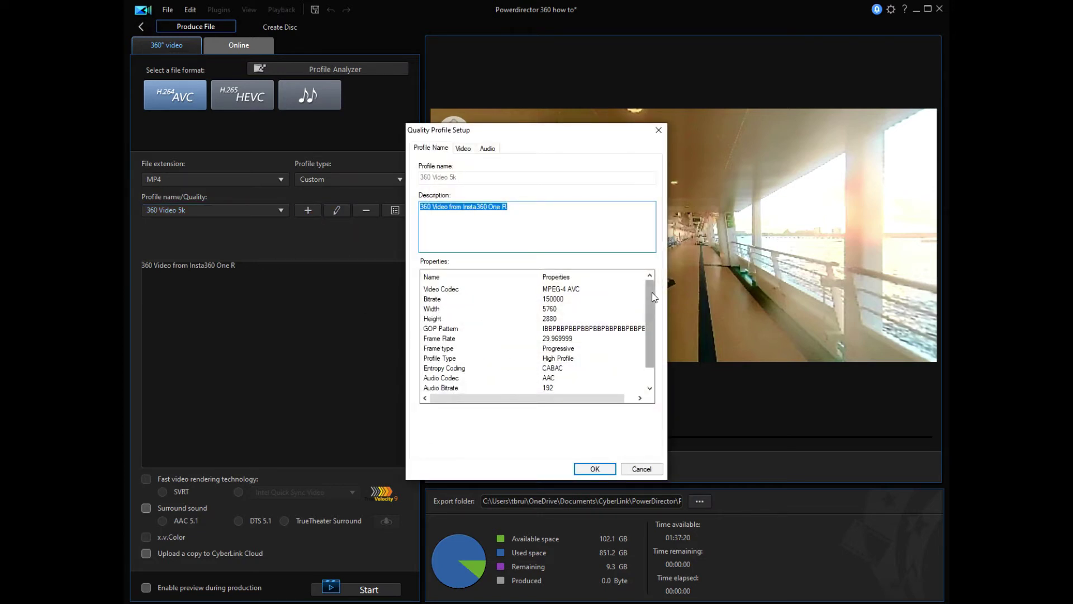
pyautogui.moveTo(652, 298); pyautogui.dragTo(646, 265)
pyautogui.moveTo(649, 296); pyautogui.dragTo(652, 275)
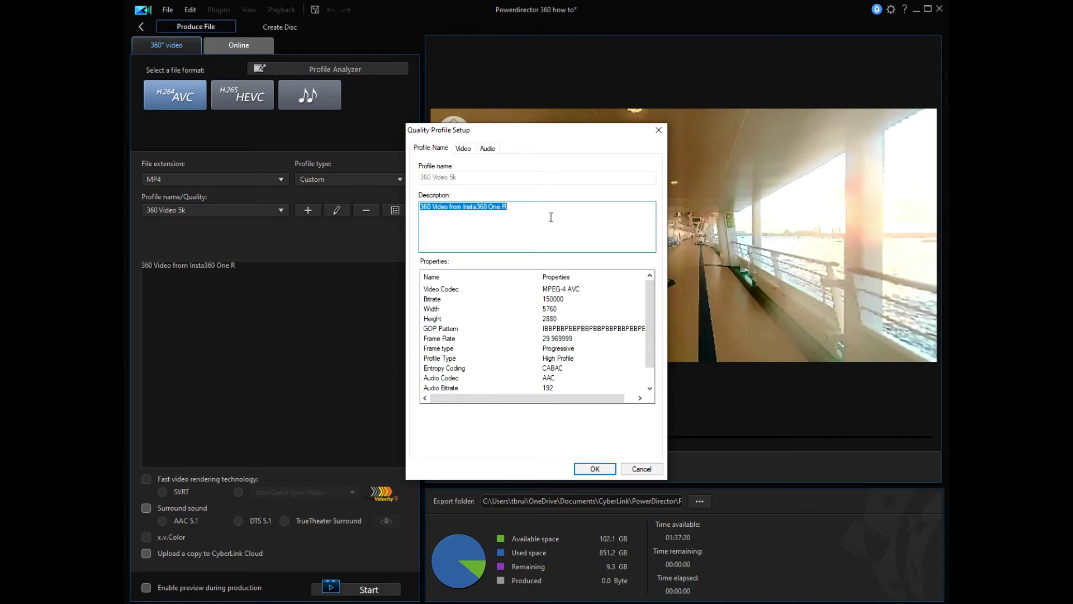
pyautogui.click(642, 469)
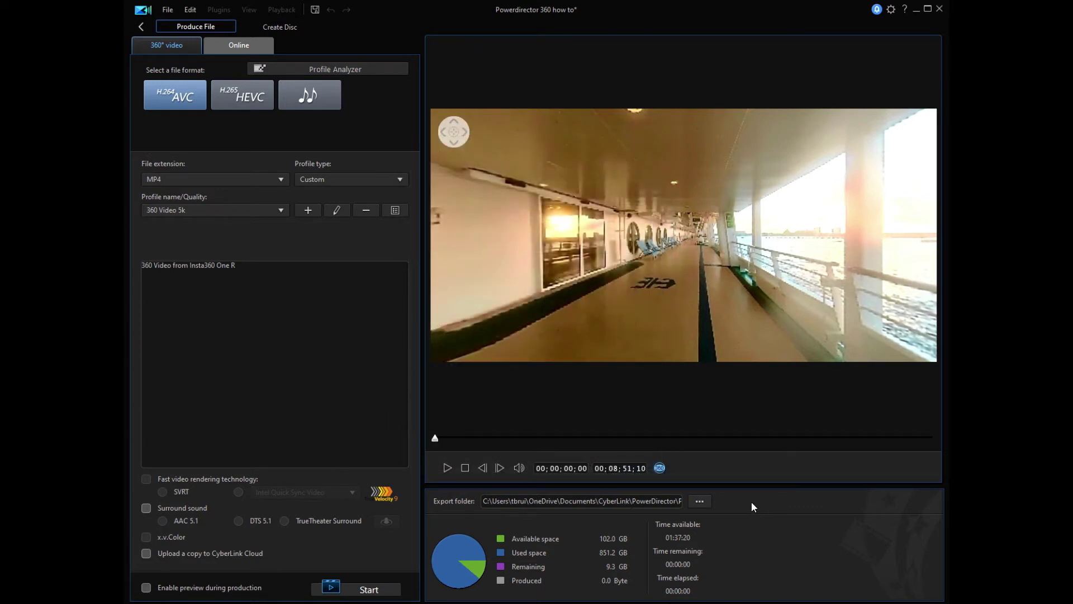
# Step: Set the export file name to "Insta360 VR Walk to Helipad" in the PowerDirector folder and start producing the 360° video
pyautogui.click(703, 501)
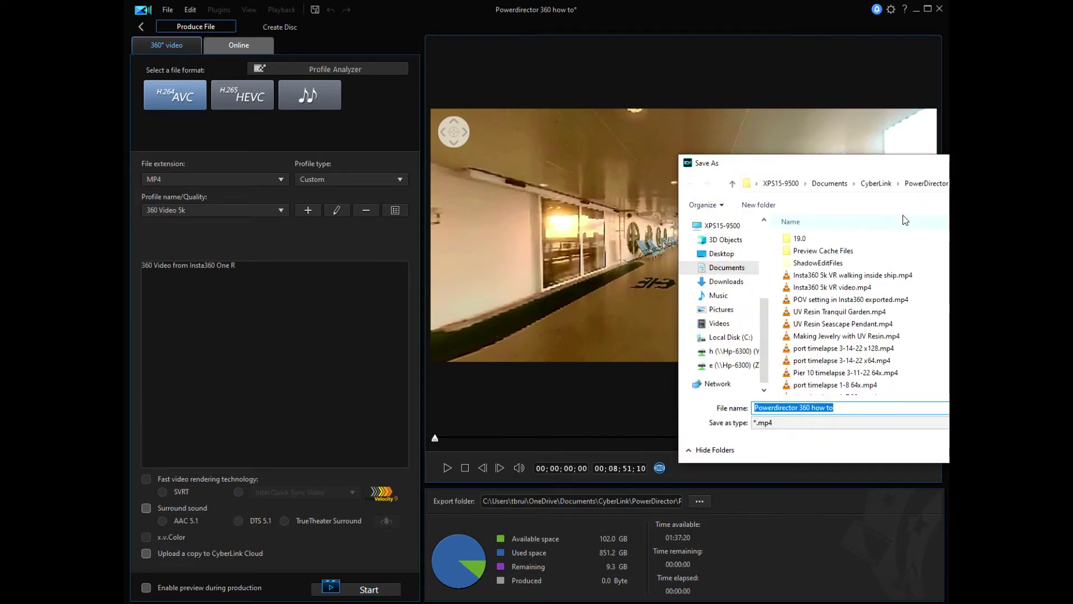
pyautogui.moveTo(900, 169); pyautogui.dragTo(424, 176)
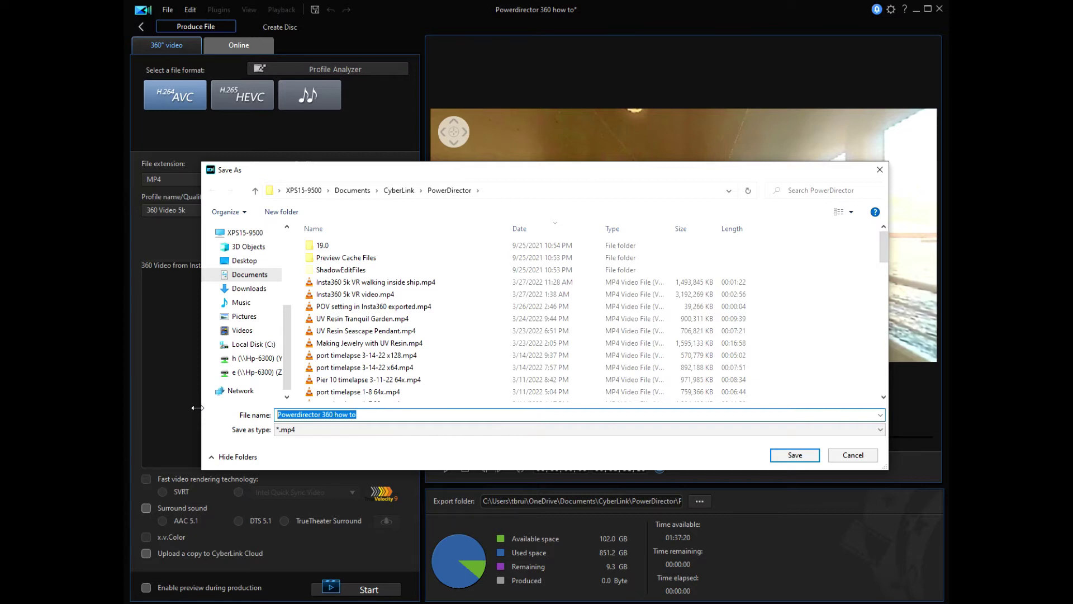
pyautogui.write('Wal')
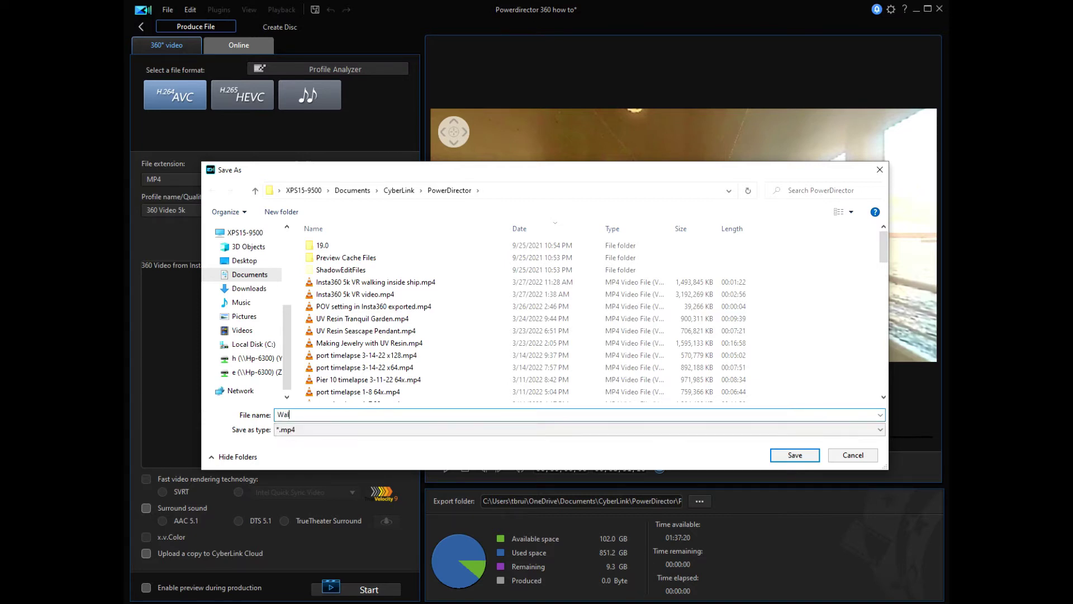
pyautogui.write('k to Helipad')
pyautogui.click(276, 417)
pyautogui.write('Insta360 VR')
pyautogui.click(794, 457)
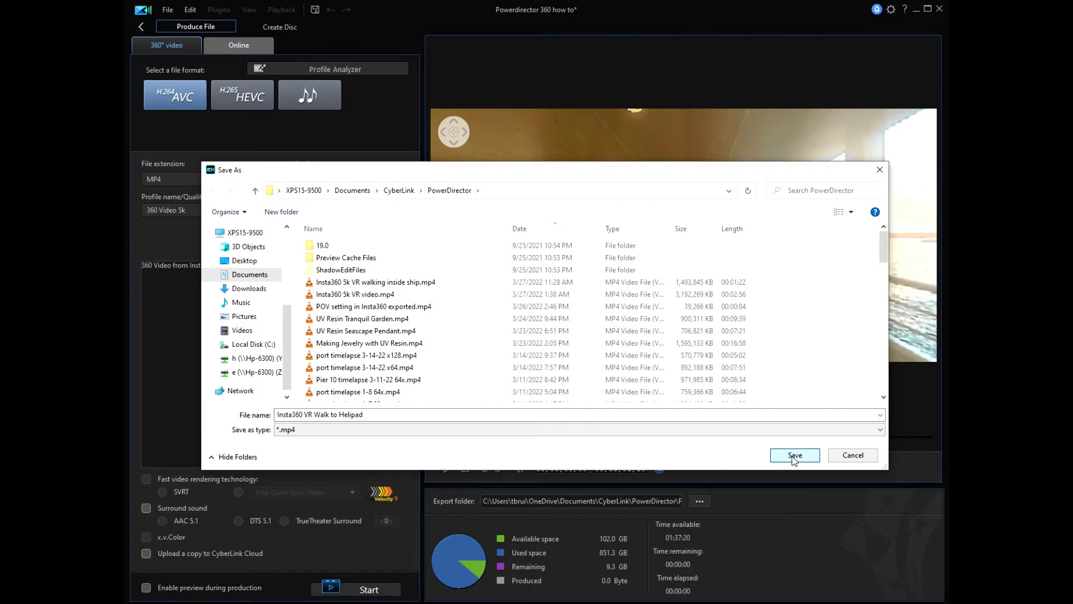
pyautogui.click(794, 456)
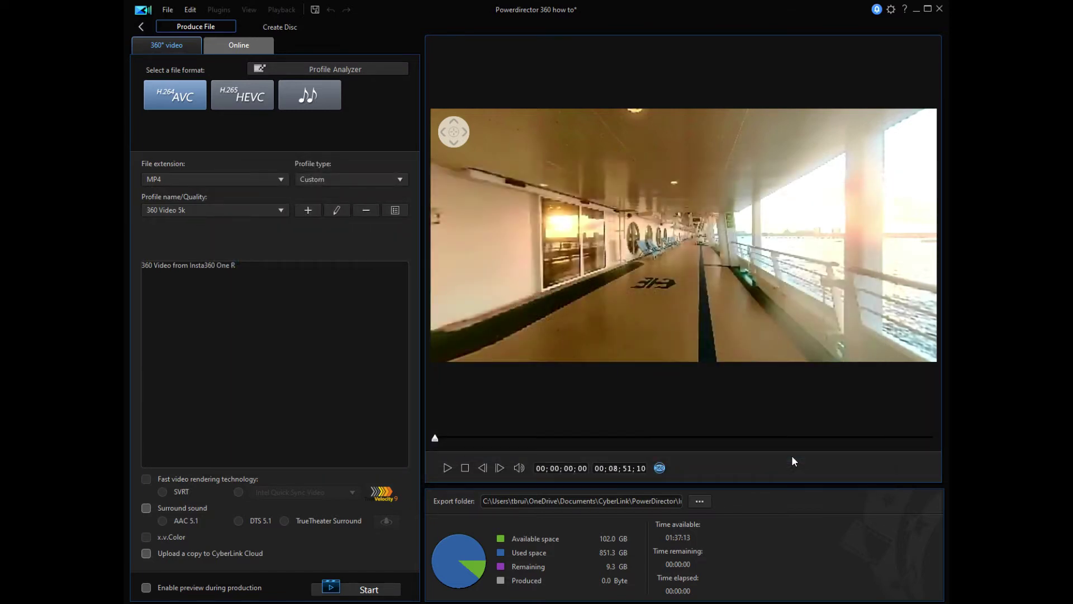
pyautogui.click(364, 592)
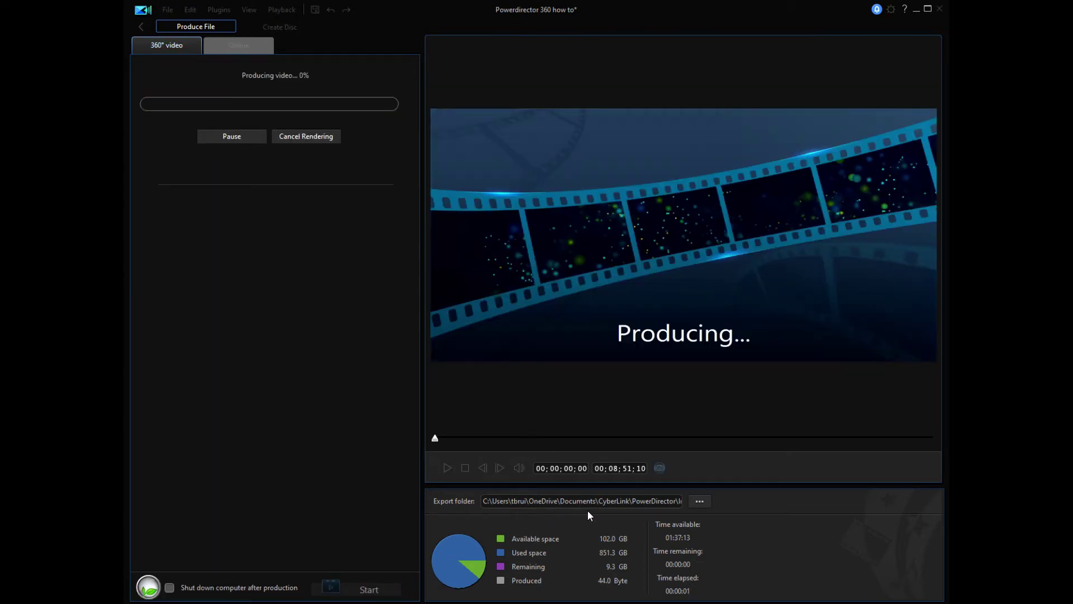